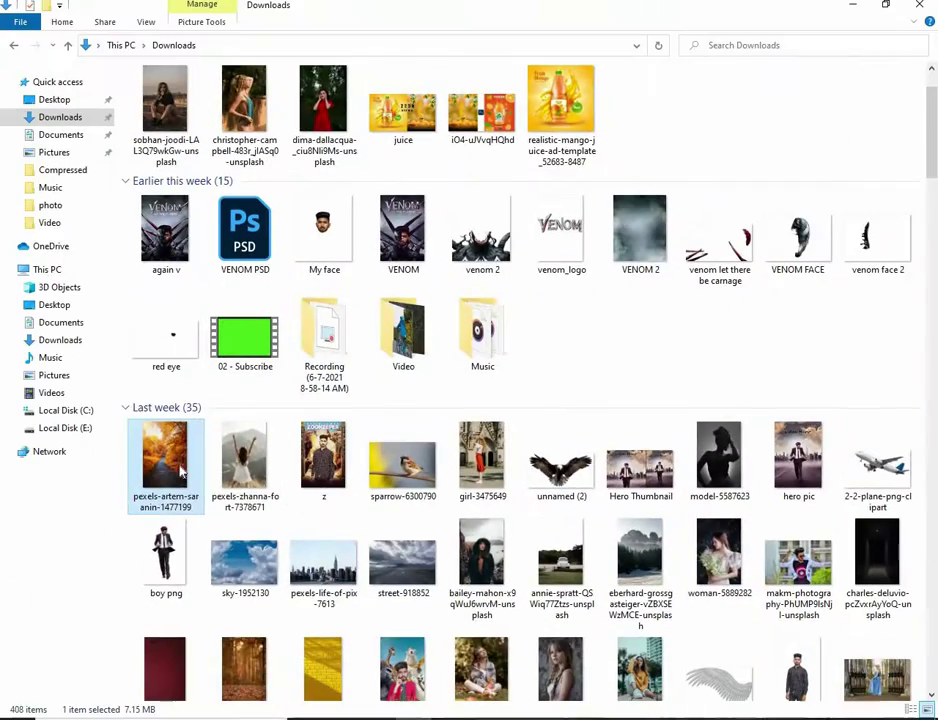
Select the pexels-artem-saranin autumn forest path photo in Downloads to import.
left_click(164, 458)
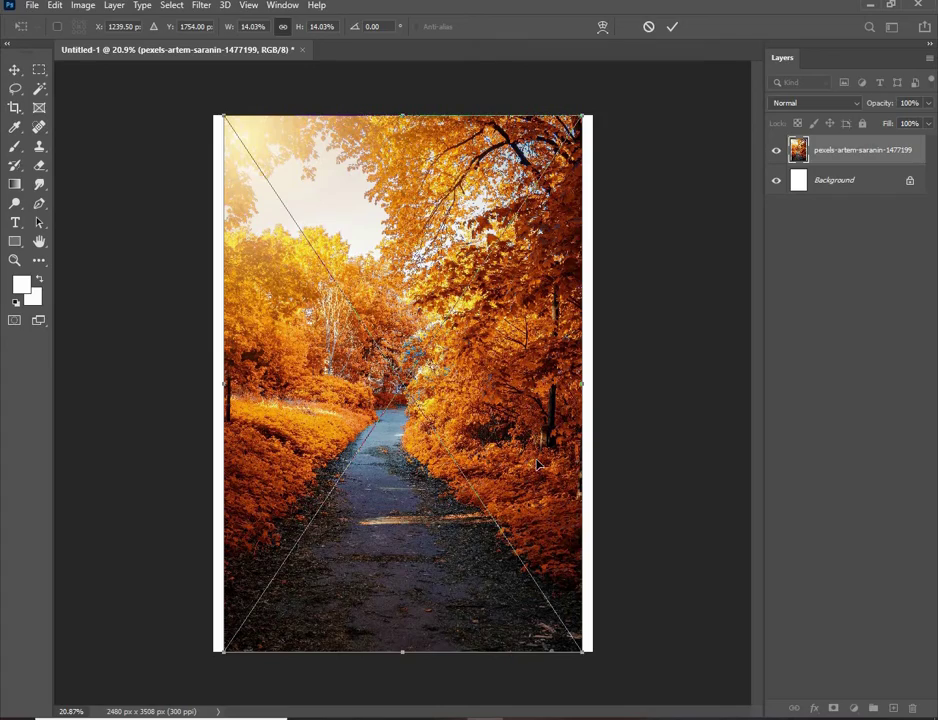
Stretch the placed forest photo to the canvas edges and commit the transform.
left_click_drag(582, 387, 593, 387)
left_click_drag(223, 387, 213, 387)
key("Return")
scroll(421, 473, "down", 1)
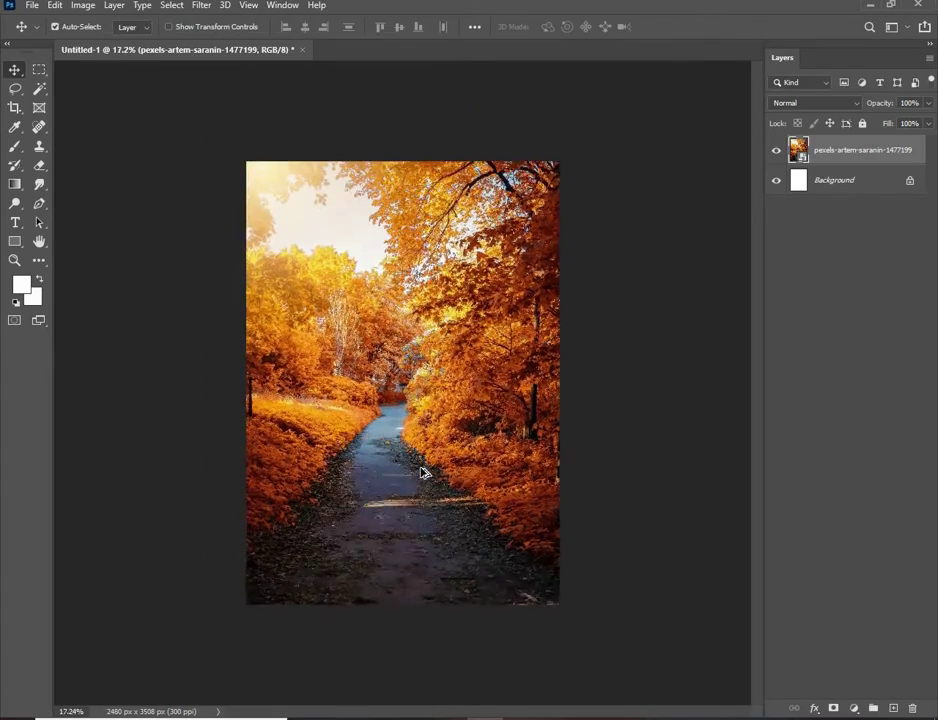
scroll(421, 473, "up", 1)
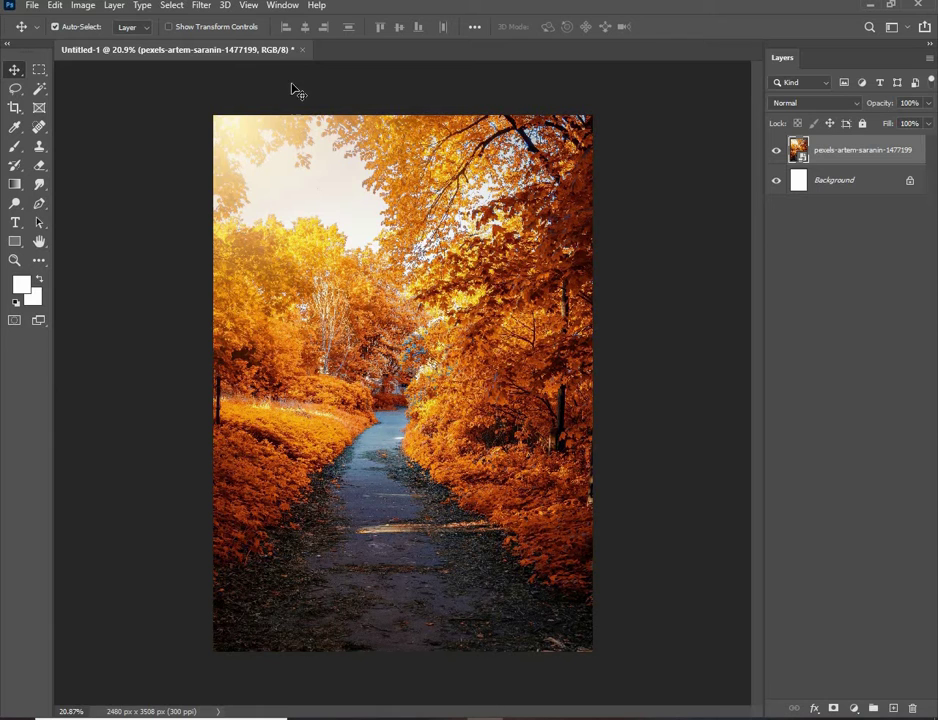
left_click(201, 5)
Camera Raw the forest: Exposure -0.35, Oranges hue +49, Blues hue +69.
left_click(225, 88)
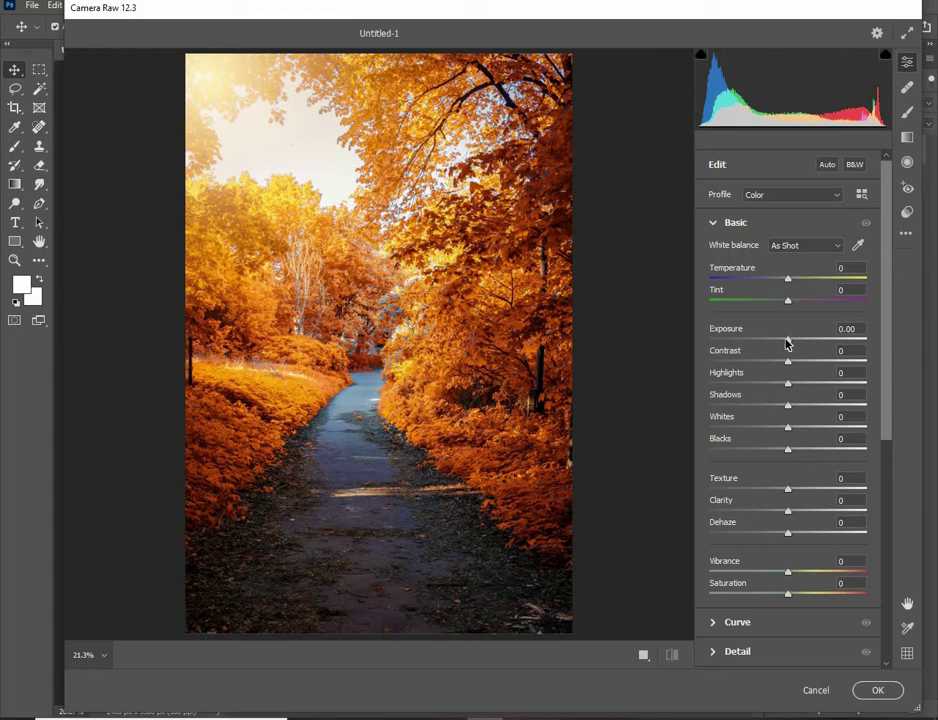
left_click_drag(786, 343, 782, 343)
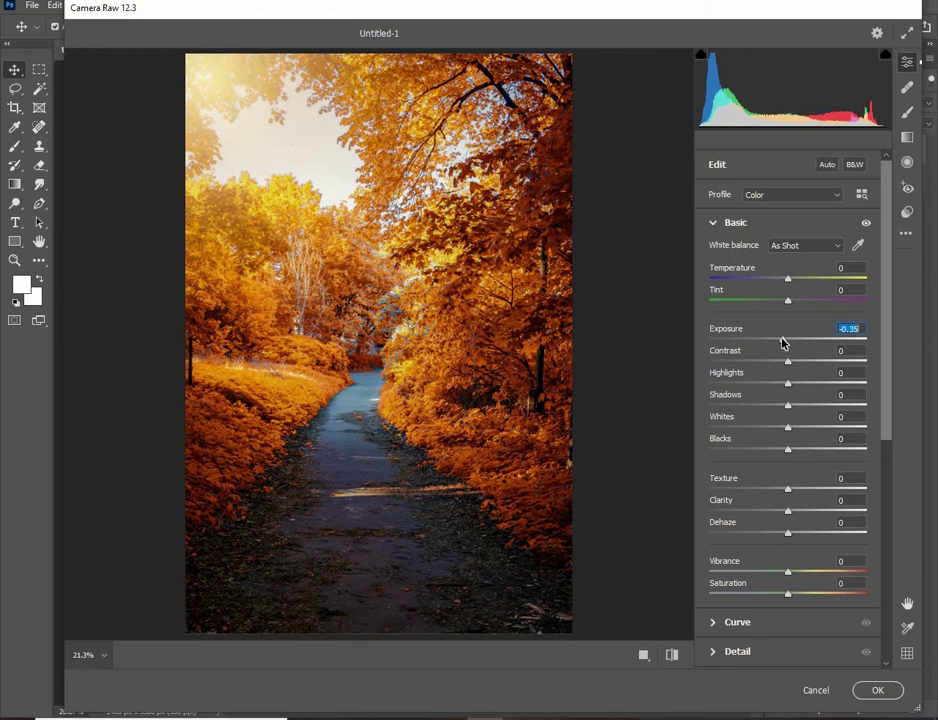
scroll(811, 511, "down", 3)
left_click(800, 505)
scroll(795, 498, "down", 3)
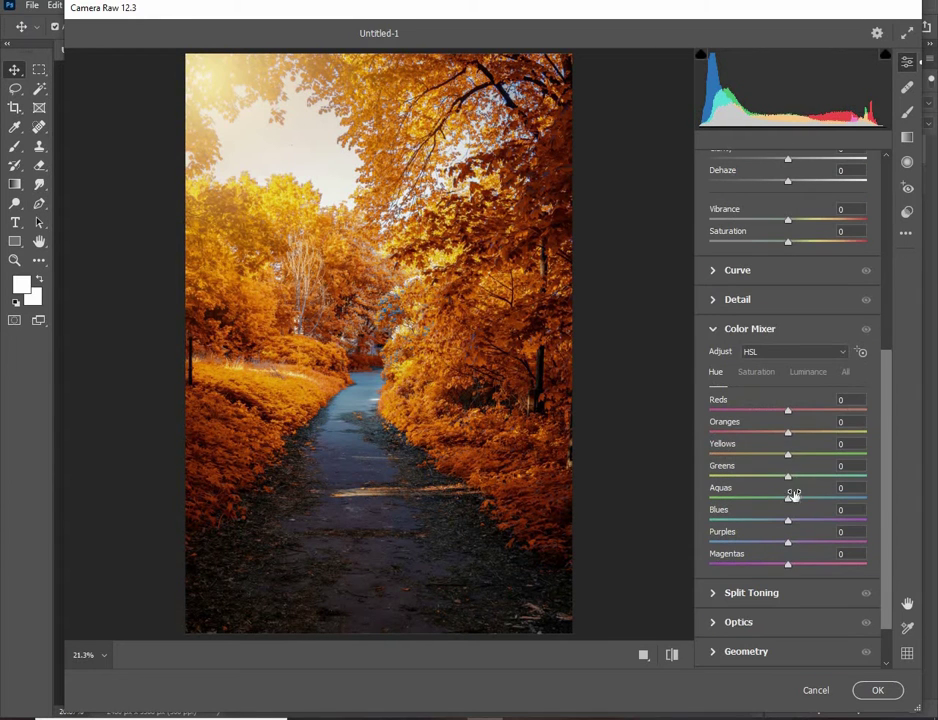
left_click_drag(789, 433, 828, 433)
left_click_drag(788, 520, 829, 520)
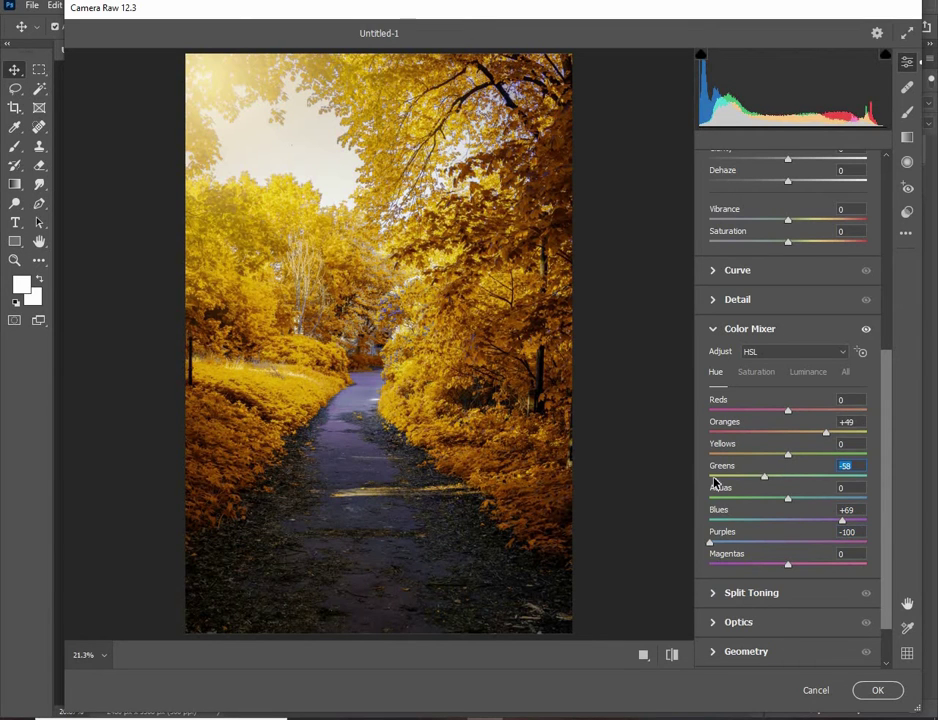
left_click(872, 687)
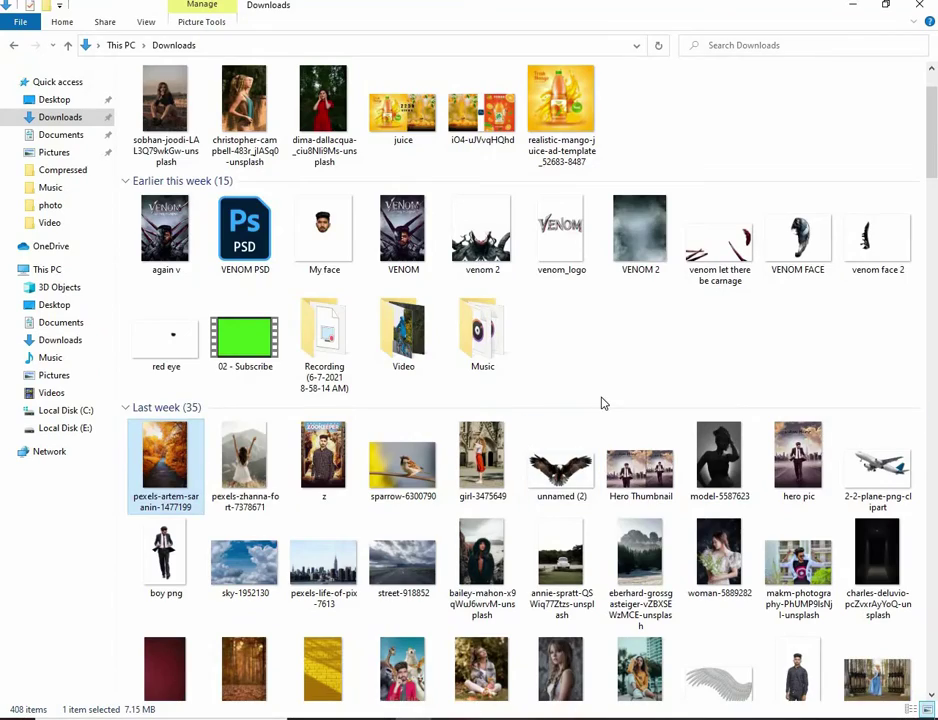
Bring the cut-out man photo my pic.png into Photoshop and over the forest scene.
scroll(603, 402, "down", 3)
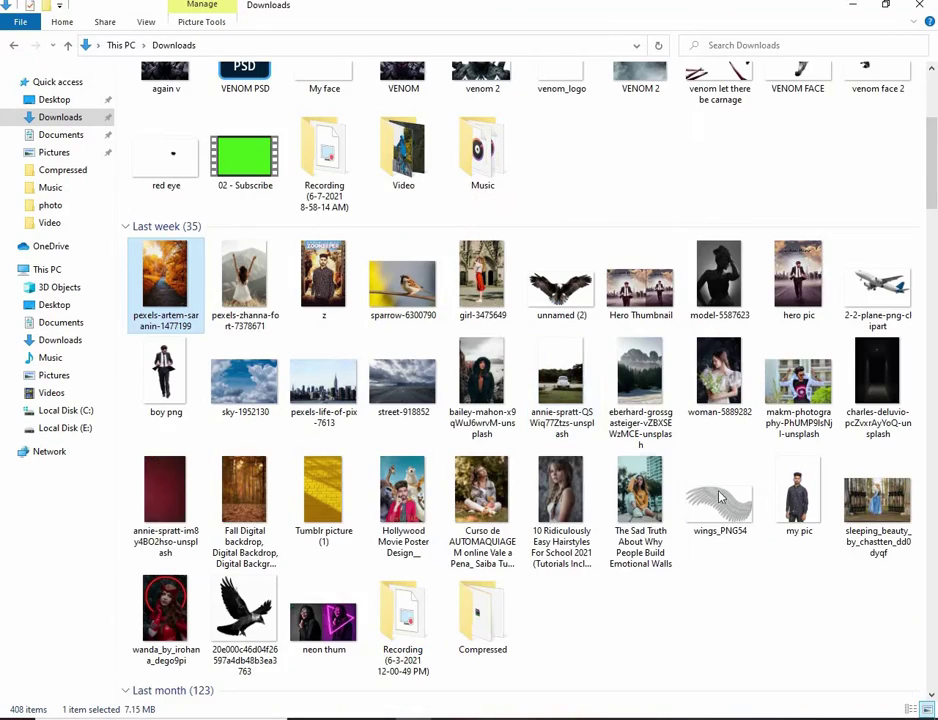
left_click_drag(799, 495, 456, 50)
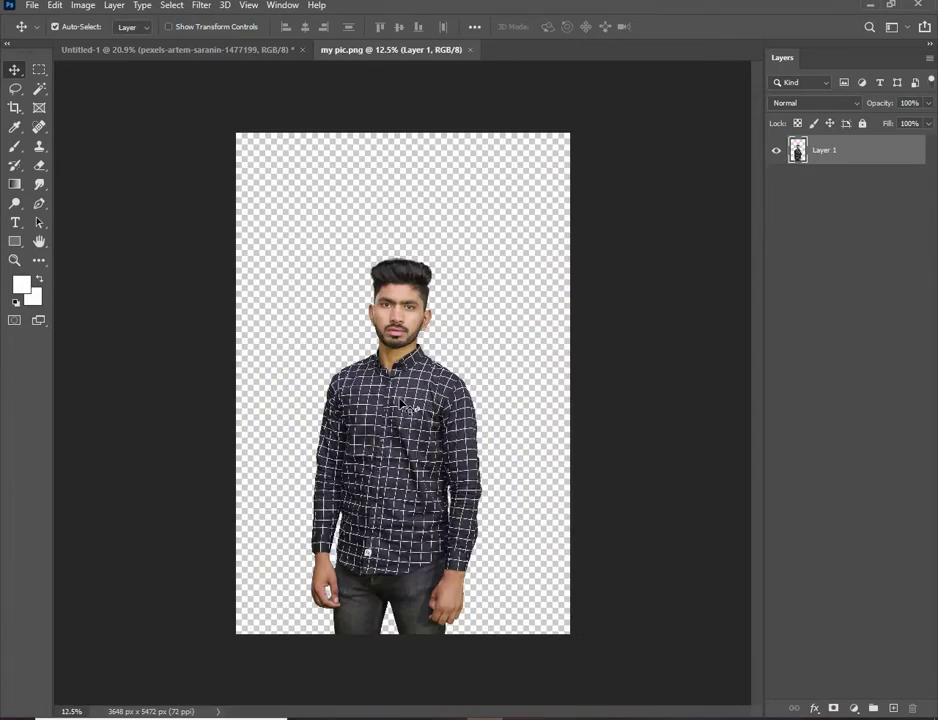
left_click_drag(400, 403, 422, 462)
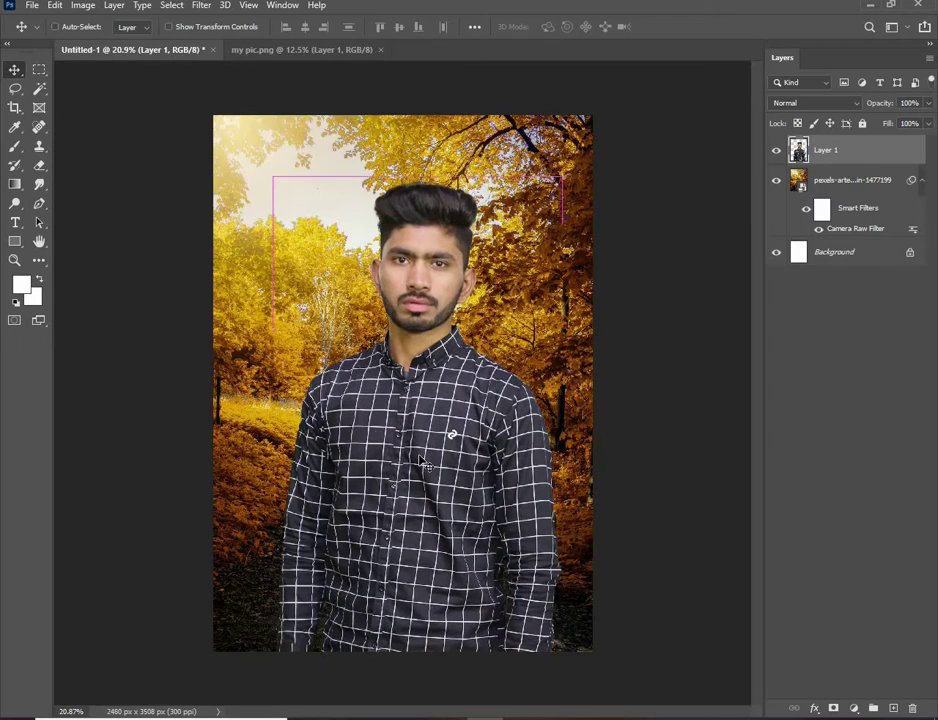
Scale the man down to about 67% and nudge him lower on the path.
key("ctrl+t")
left_click_drag(553, 493, 520, 451)
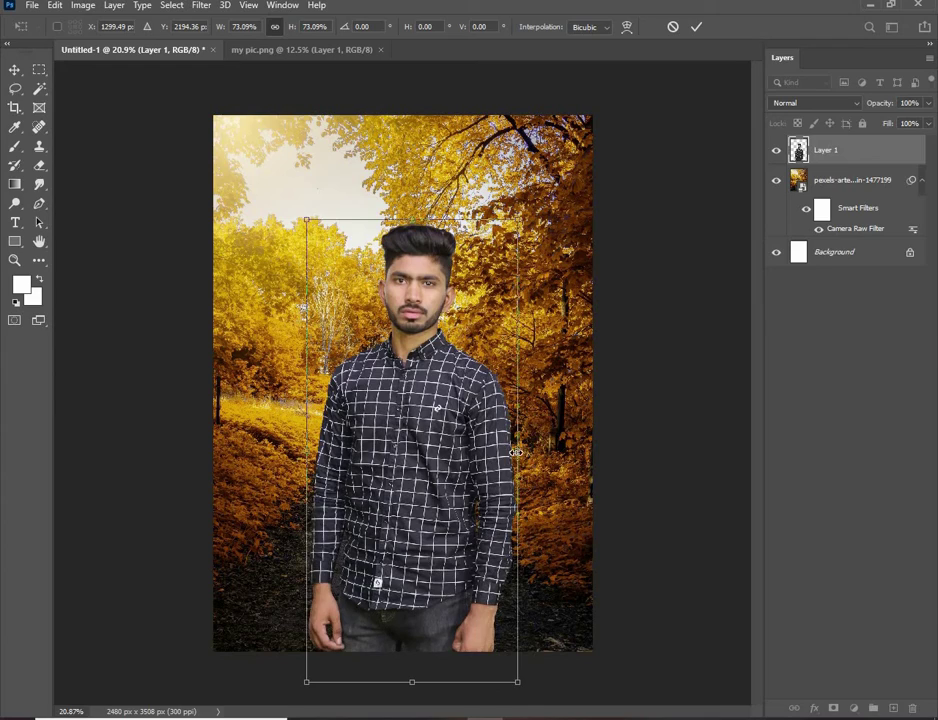
left_click_drag(520, 451, 510, 449)
left_click_drag(440, 462, 440, 467)
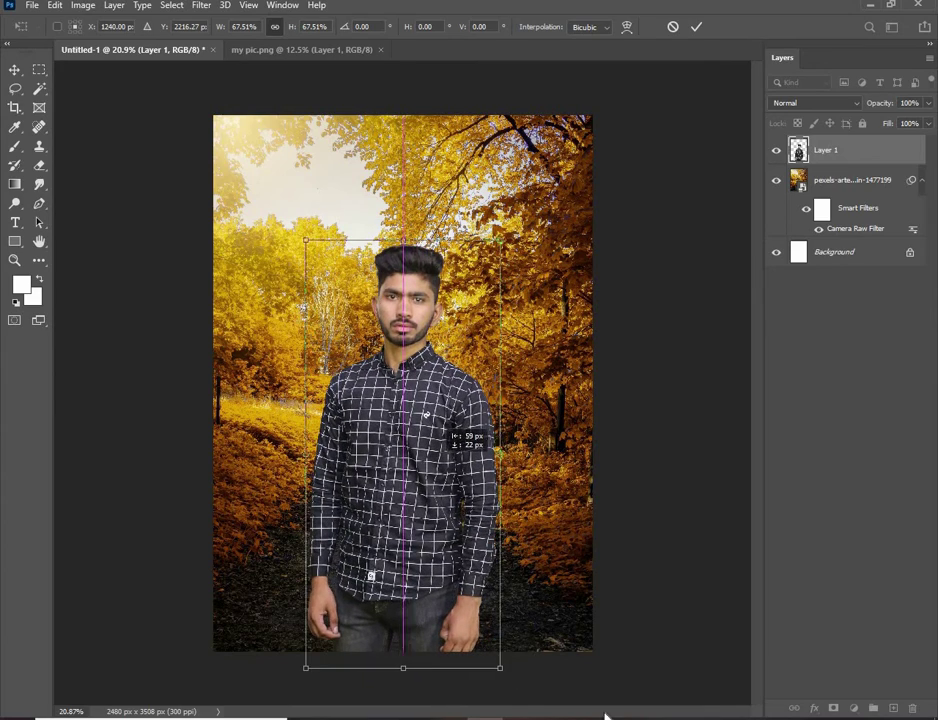
left_click(700, 30)
scroll(407, 323, "down", 2)
scroll(407, 323, "up", 2)
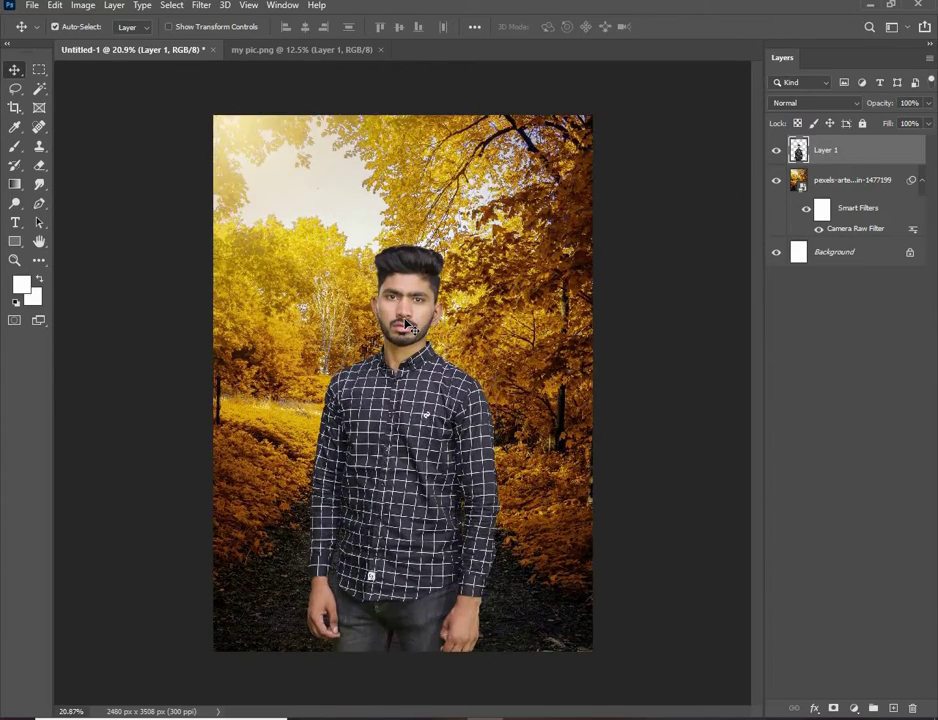
scroll(560, 323, "down", 2)
scroll(409, 318, "up", 2)
Scale the man again to 94.73%, centred over the path.
key("ctrl+t")
left_click_drag(501, 457, 495, 456)
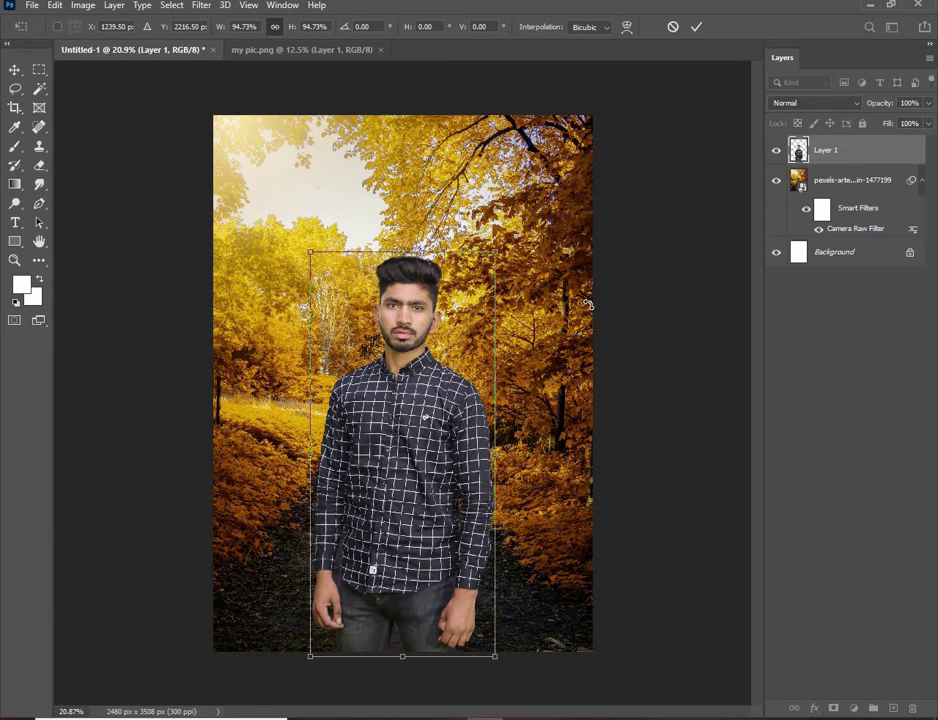
left_click(696, 27)
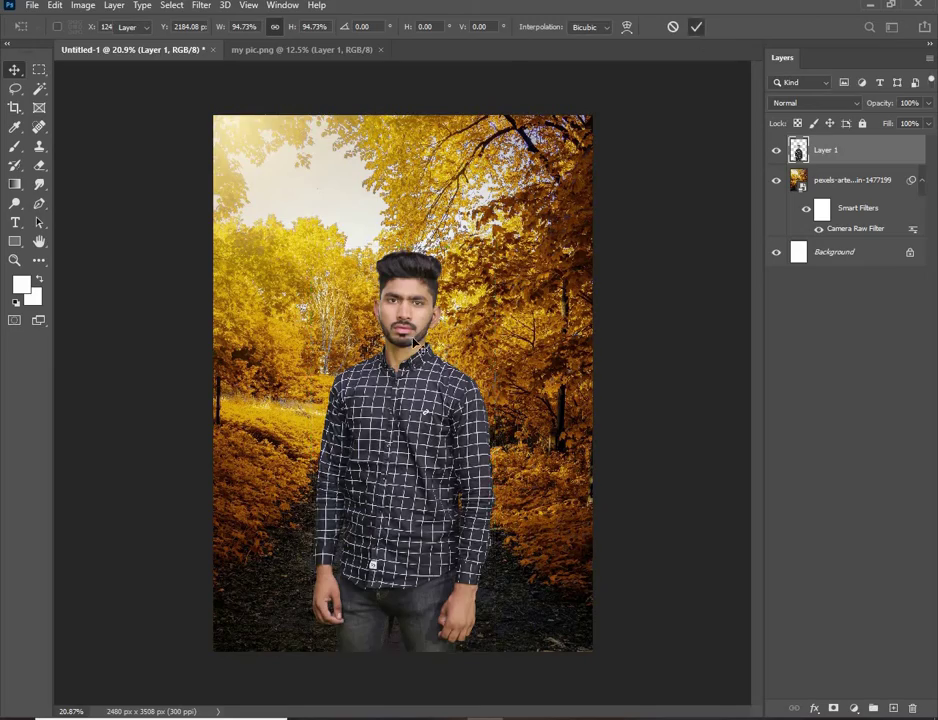
scroll(405, 332, "up", 1)
scroll(405, 332, "up", 2)
scroll(405, 332, "down", 3)
In Camera Raw on the man's layer, set Temperature +7, Contrast +17, Clarity +18.
left_click(201, 5)
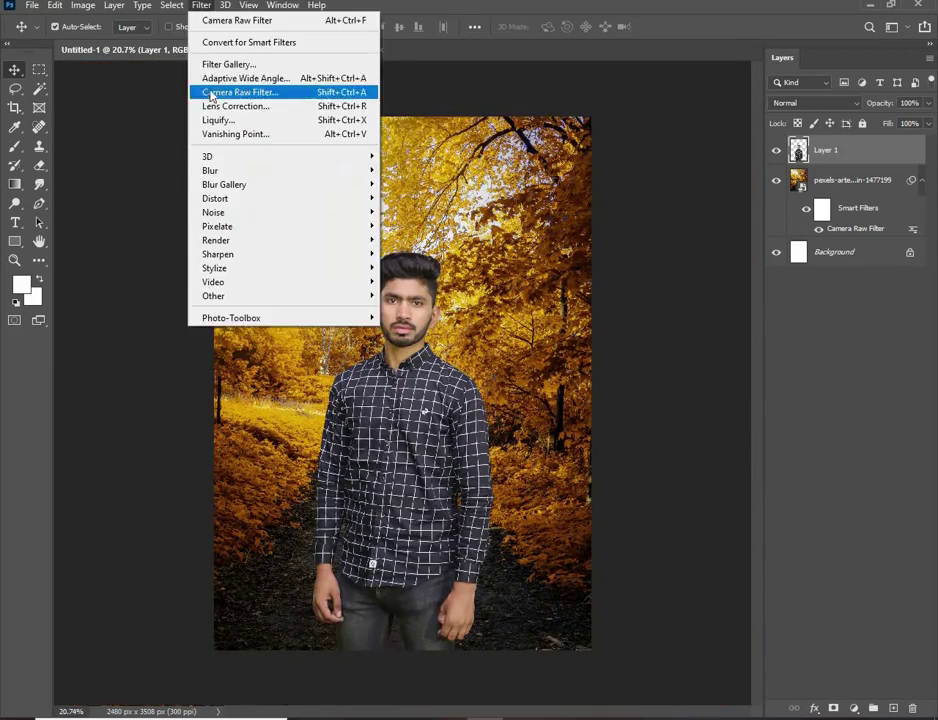
left_click(214, 92)
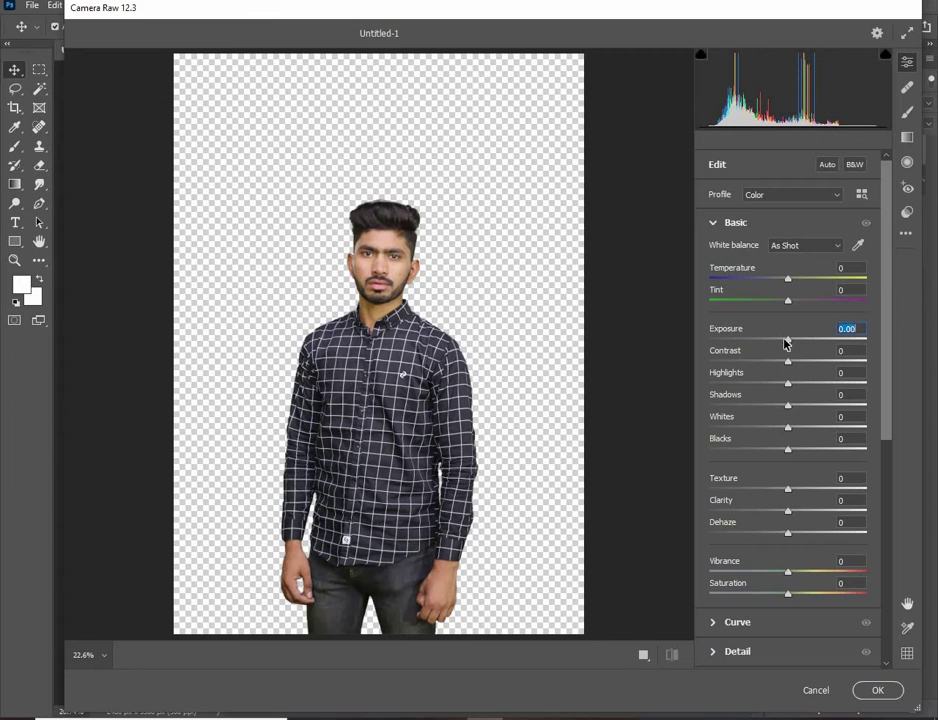
scroll(785, 340, "down", 2)
scroll(792, 285, "up", 2)
left_click(792, 279)
scroll(792, 281, "down", 1)
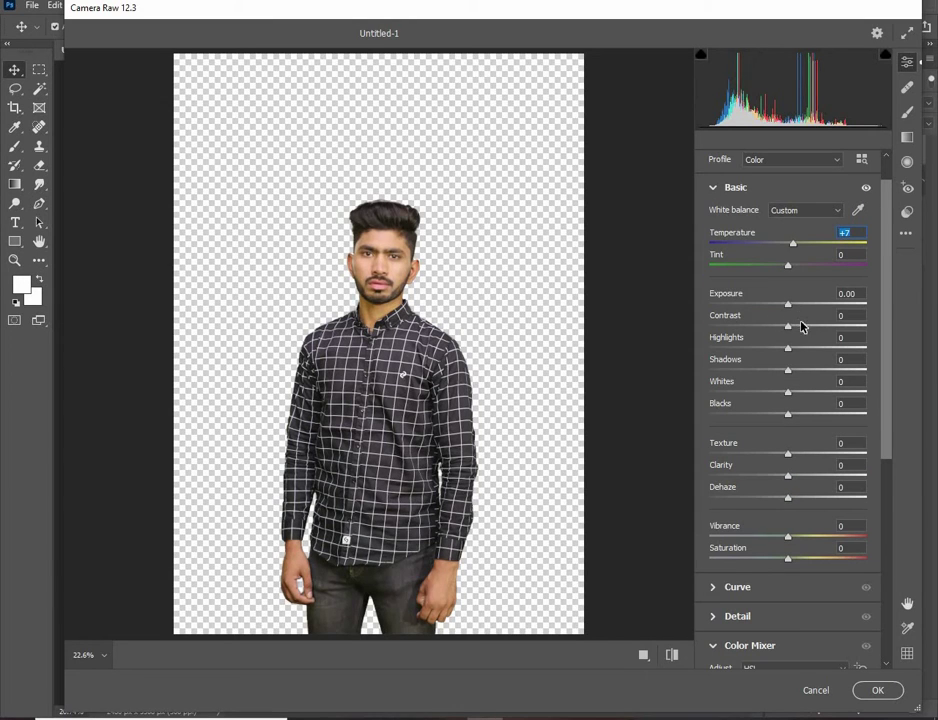
left_click(800, 325)
left_click(802, 476)
Shift hues Blues +55, Purples -100, Oranges +12 and apply the filter.
scroll(790, 420, "down", 3)
scroll(782, 500, "down", 2)
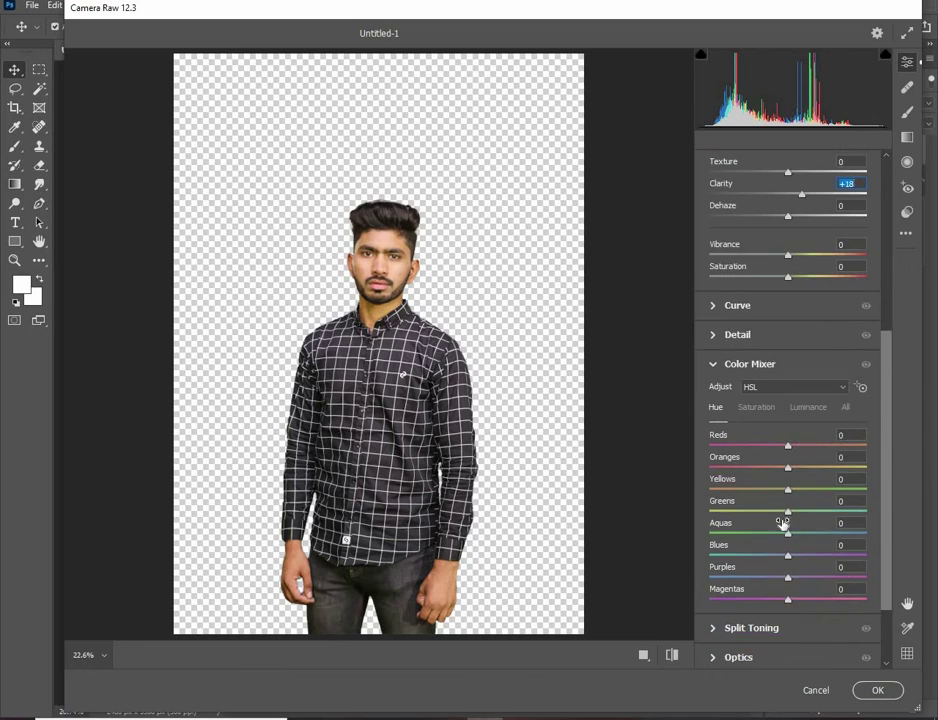
scroll(800, 487, "down", 1)
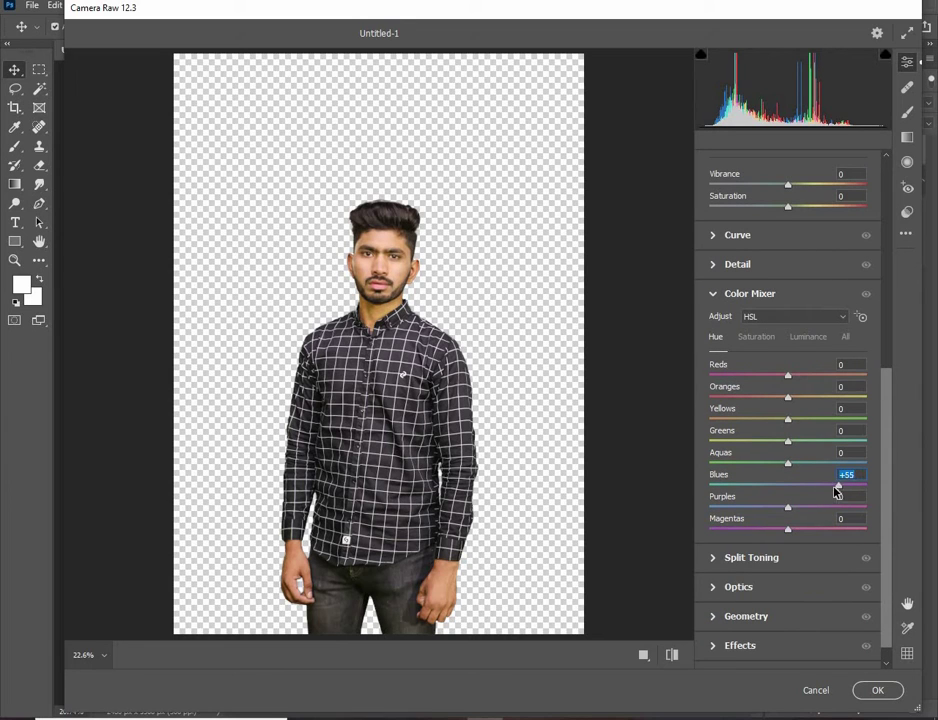
left_click_drag(793, 512, 701, 503)
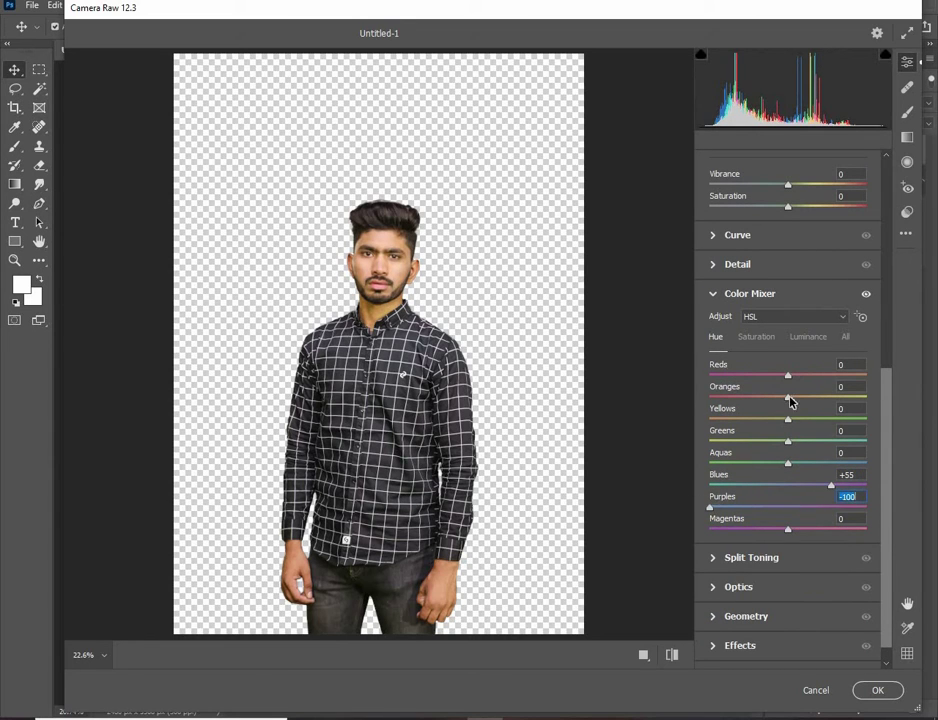
left_click_drag(790, 401, 799, 406)
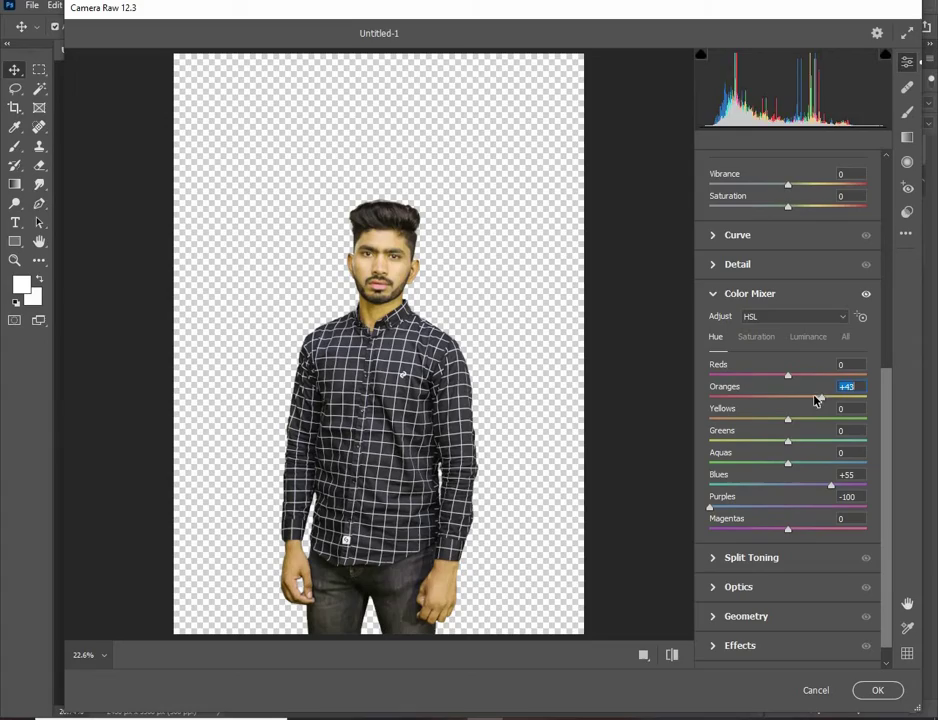
left_click(877, 690)
Add a new empty layer, choose the Mixer Brush, and make the man's layer active.
scroll(416, 316, "up", 5)
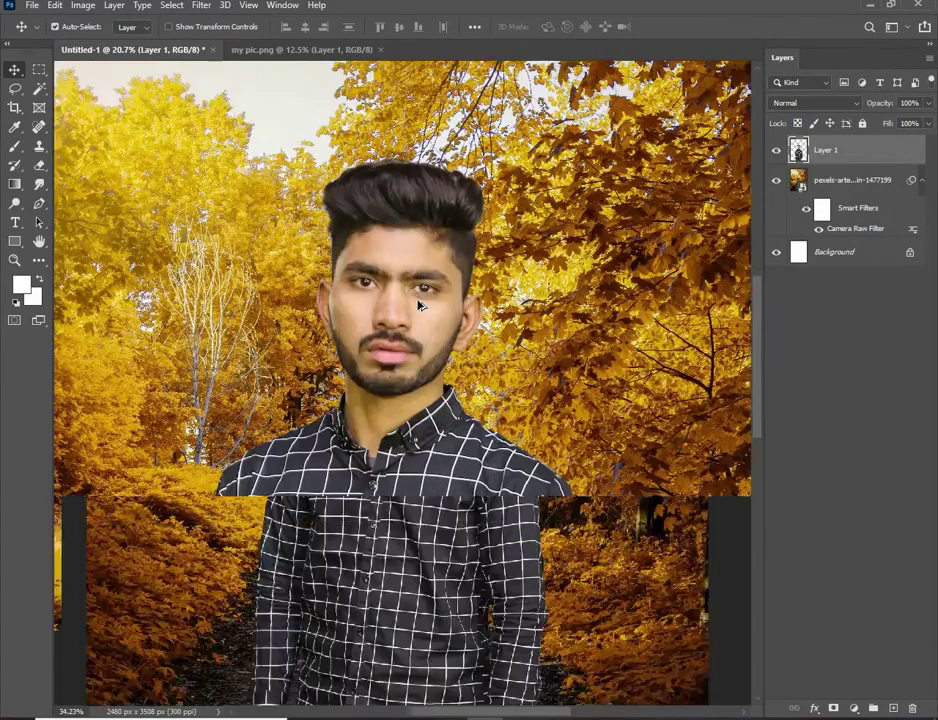
left_click(892, 708)
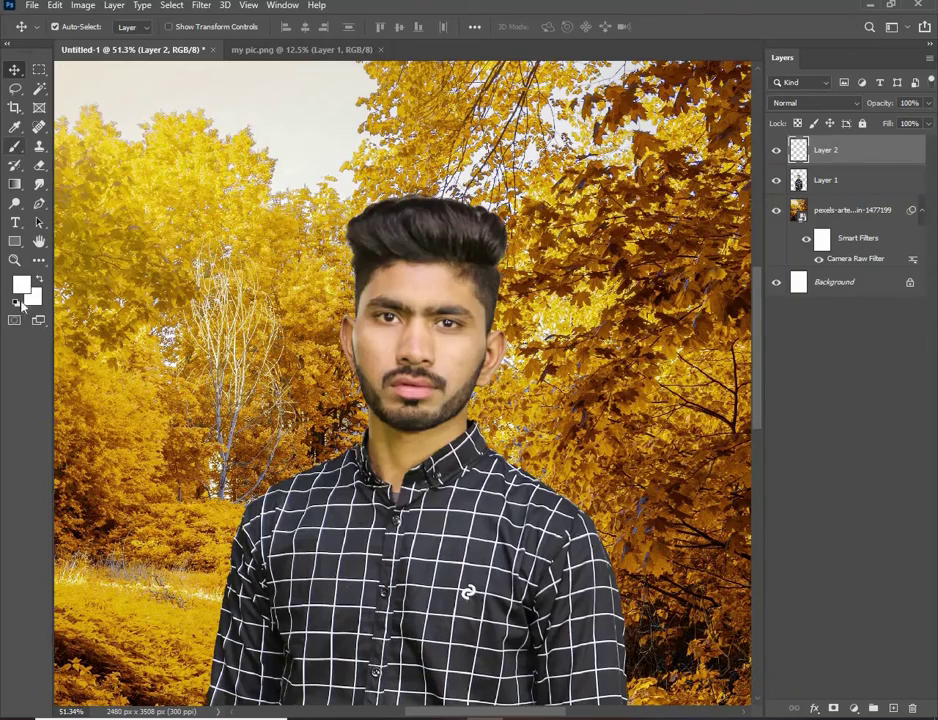
key("b")
scroll(425, 370, "up", 3)
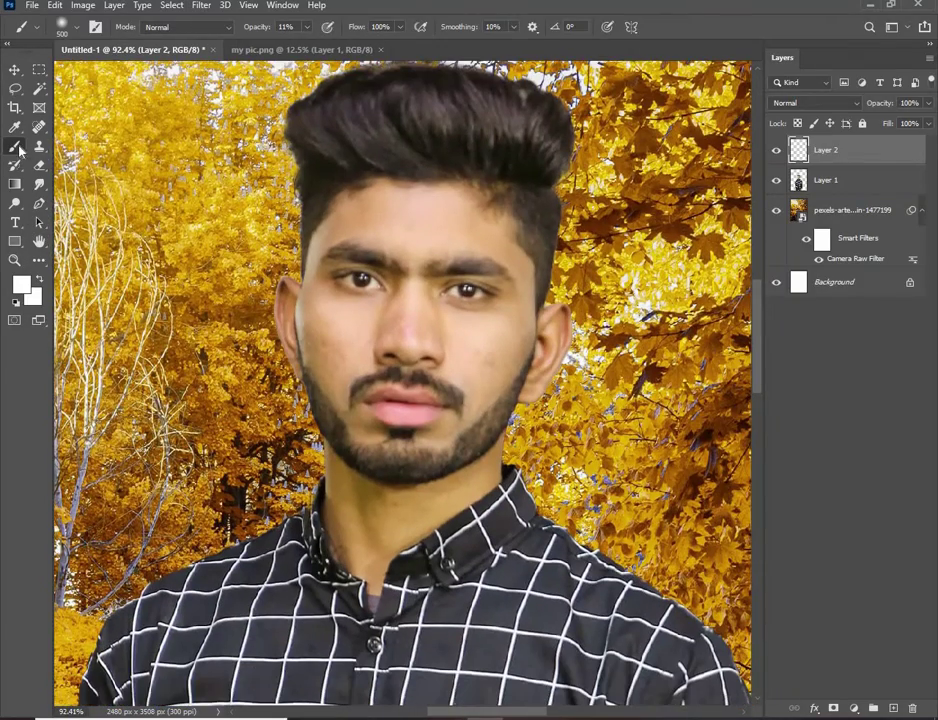
right_click(20, 148)
left_click(70, 140)
scroll(405, 243, "up", 1)
scroll(508, 262, "up", 1)
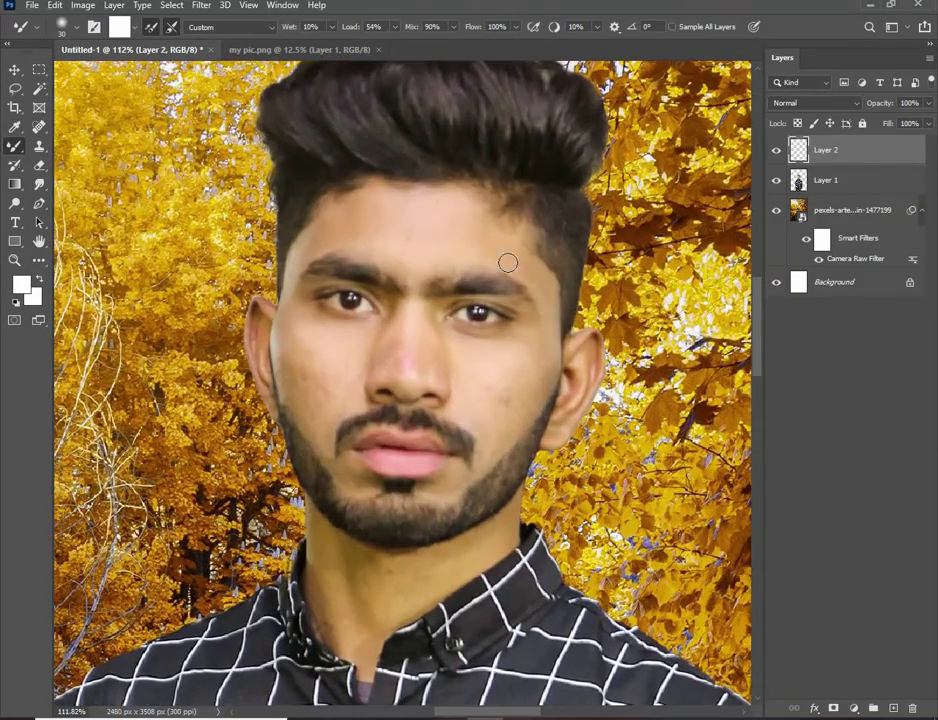
scroll(489, 320, "up", 1)
key("alt+bracketleft")
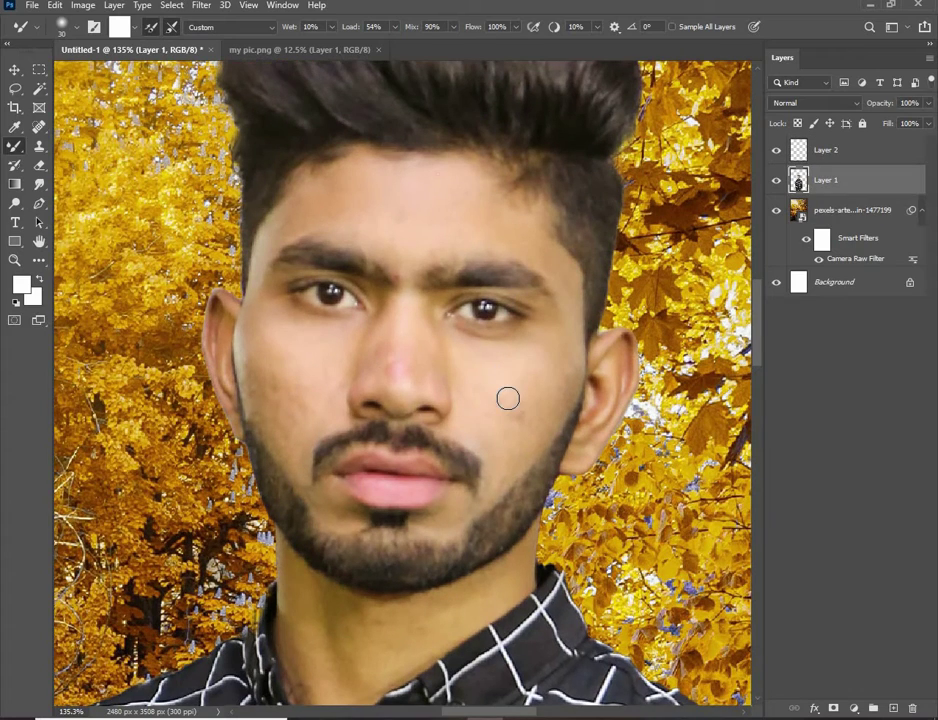
Spot-heal the dark spots on the forehead and beside the nose.
left_click(38, 127)
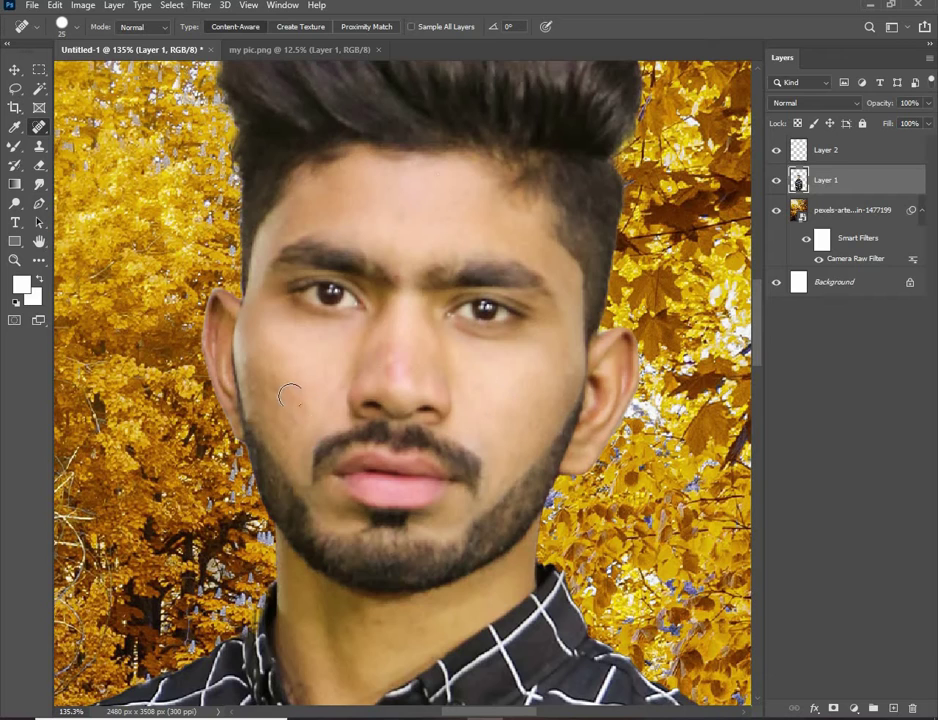
left_click(361, 205)
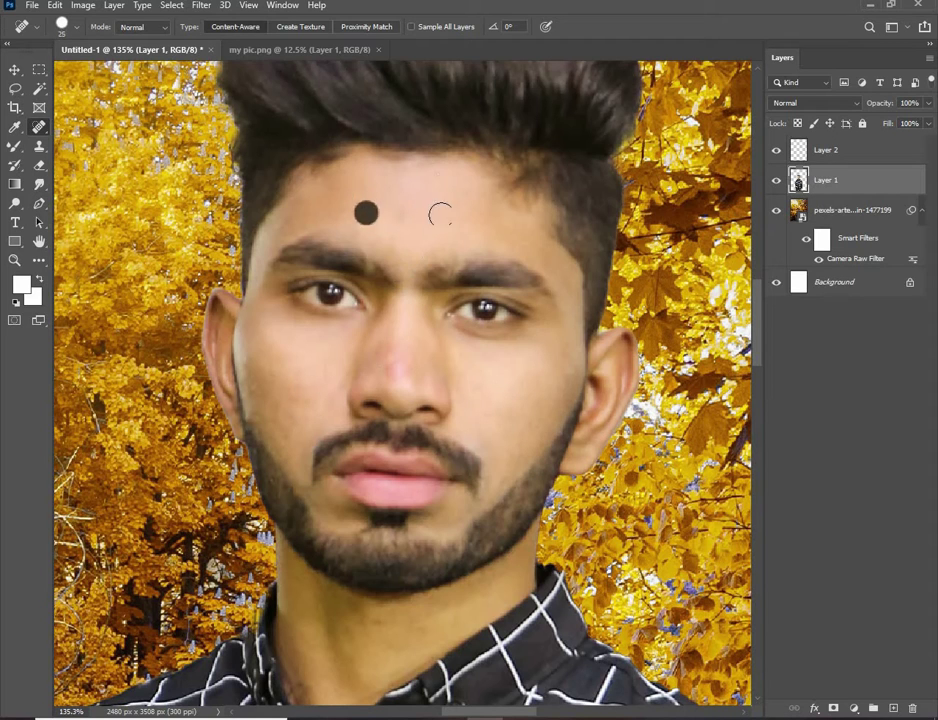
key("bracketright")
left_click(382, 357)
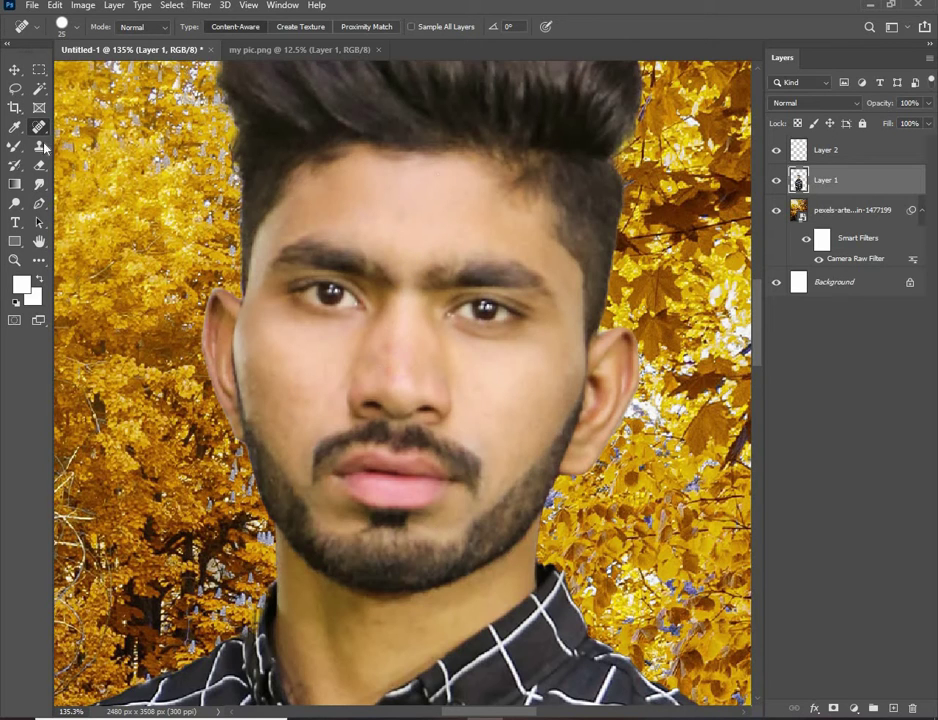
Blend the facial skin with the Mixer Brush, sizing it down near the eye.
key("b")
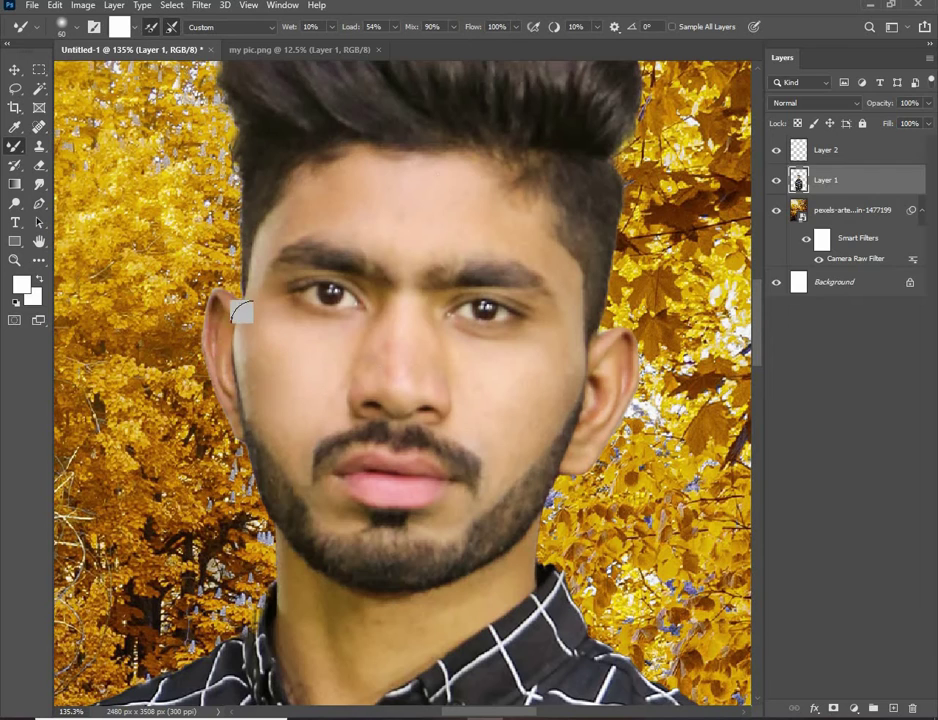
key("bracketright")
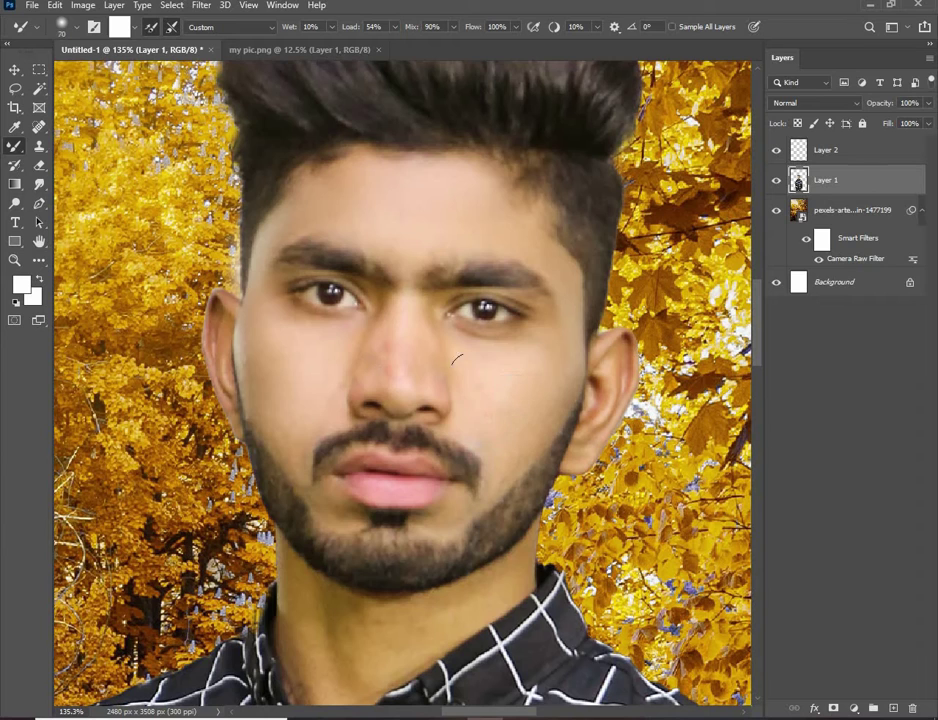
key("bracketleft")
key("bracketleft")
key("bracketleft")
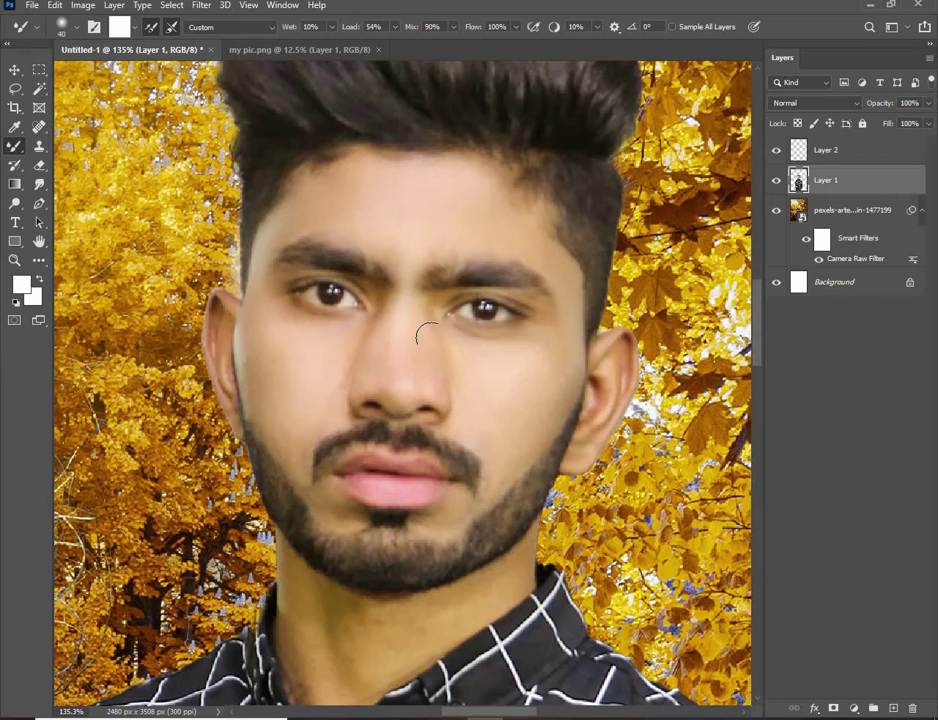
key("super")
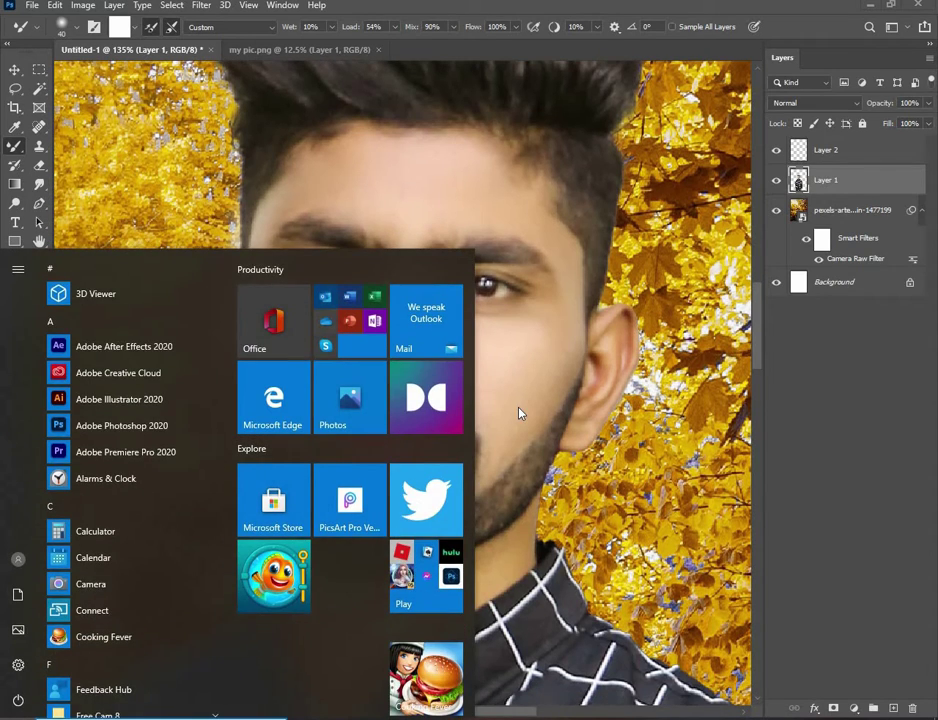
left_click(508, 418)
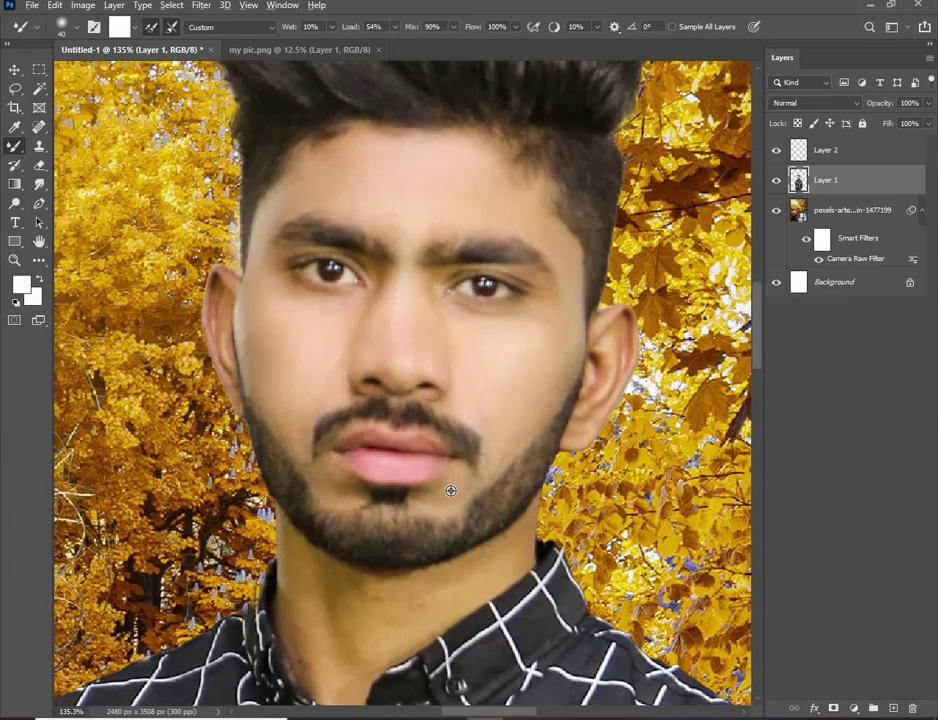
scroll(450, 490, "up", 3)
key("bracketleft")
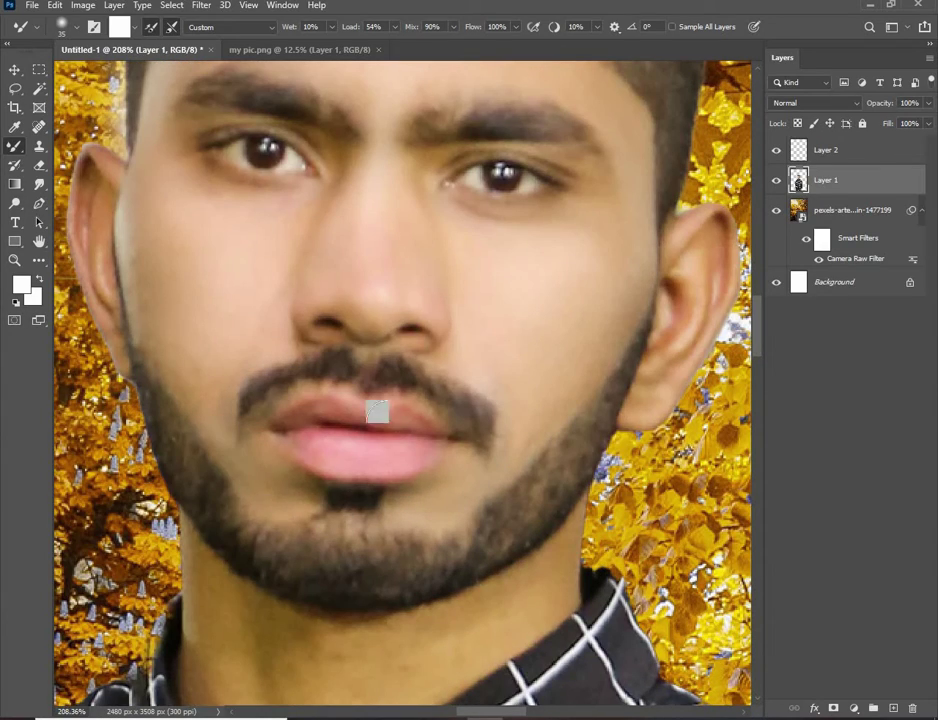
scroll(377, 412, "down", 4)
scroll(470, 487, "up", 3)
key("bracketright")
key("bracketright")
Smooth the skin along the neck edge and the left ear.
left_click_drag(488, 454, 498, 444)
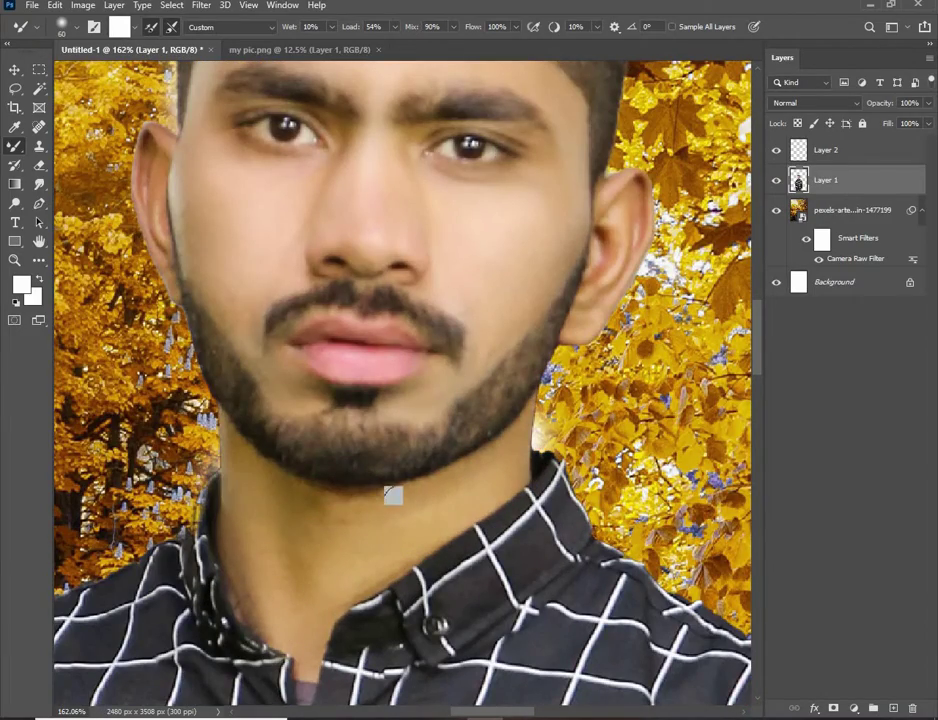
scroll(435, 495, "down", 3)
scroll(445, 535, "up", 2)
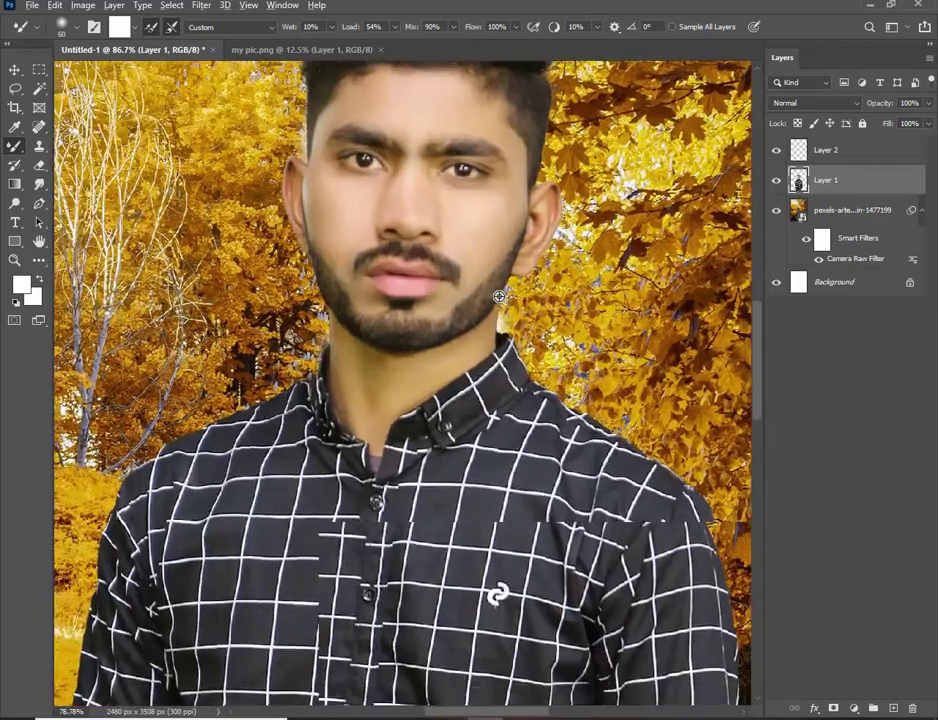
scroll(520, 290, "up", 1)
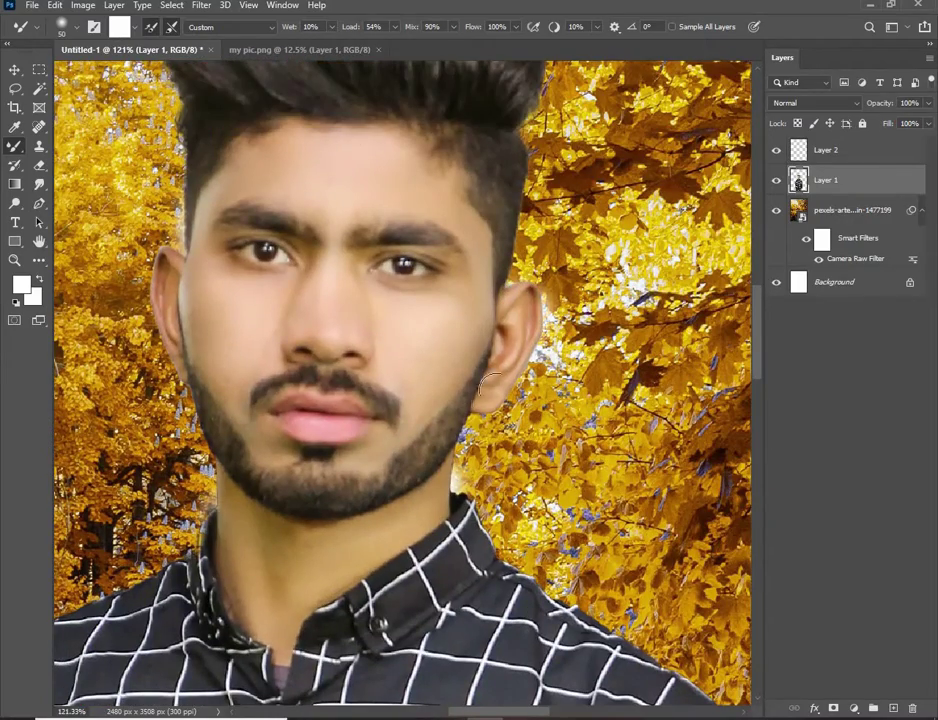
left_click_drag(163, 318, 156, 255)
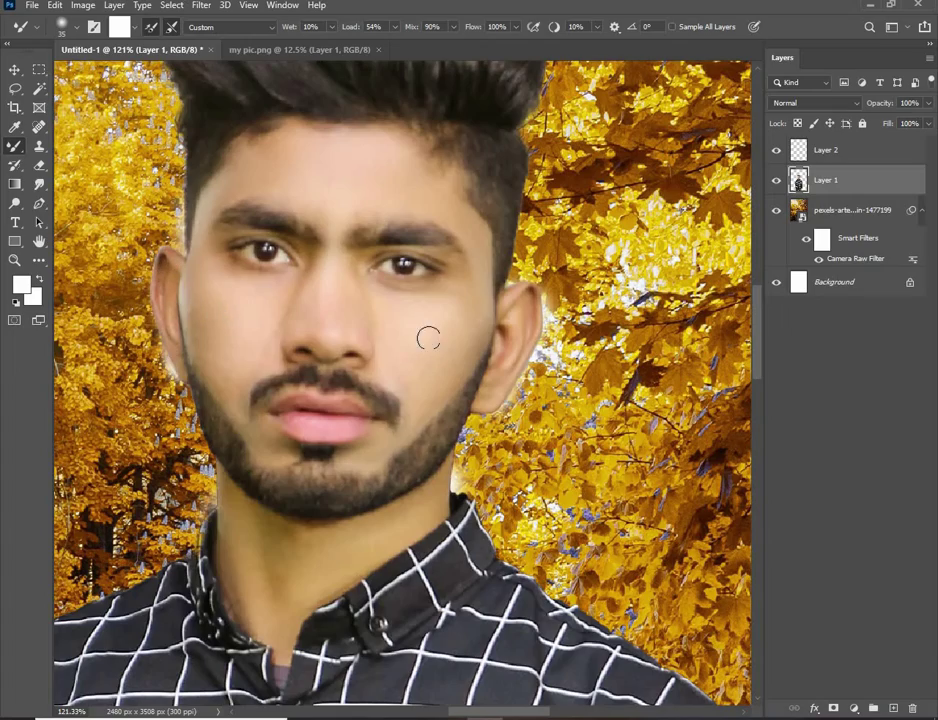
scroll(431, 343, "down", 2)
scroll(431, 343, "down", 3)
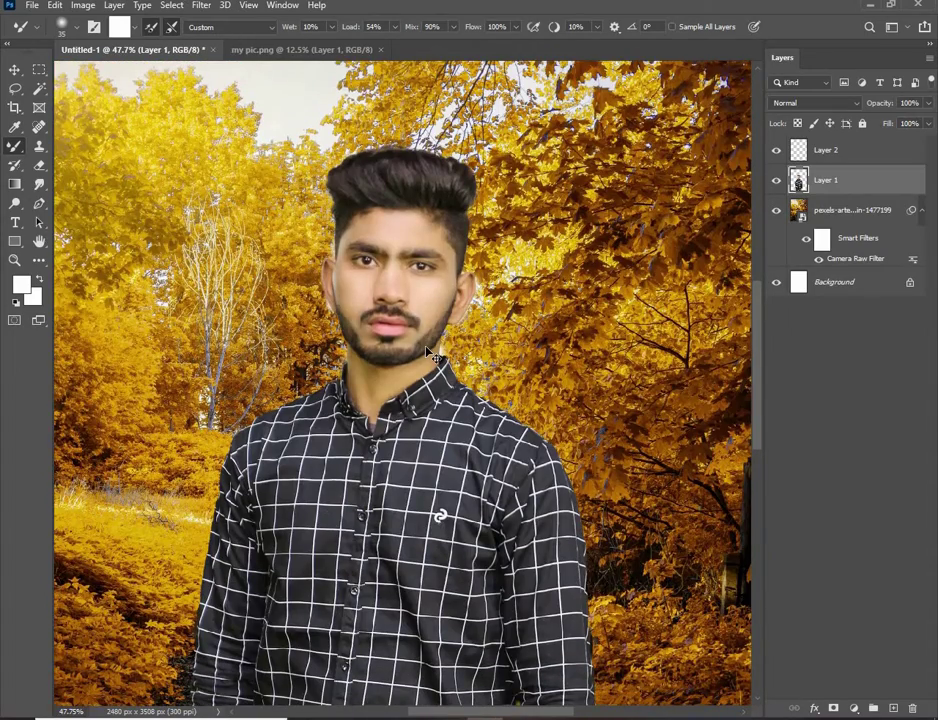
Blend the wrist and hand skin with the Mixer Brush, undoing a stray white streak.
left_click_drag(423, 345, 451, 378)
scroll(451, 378, "up", 3)
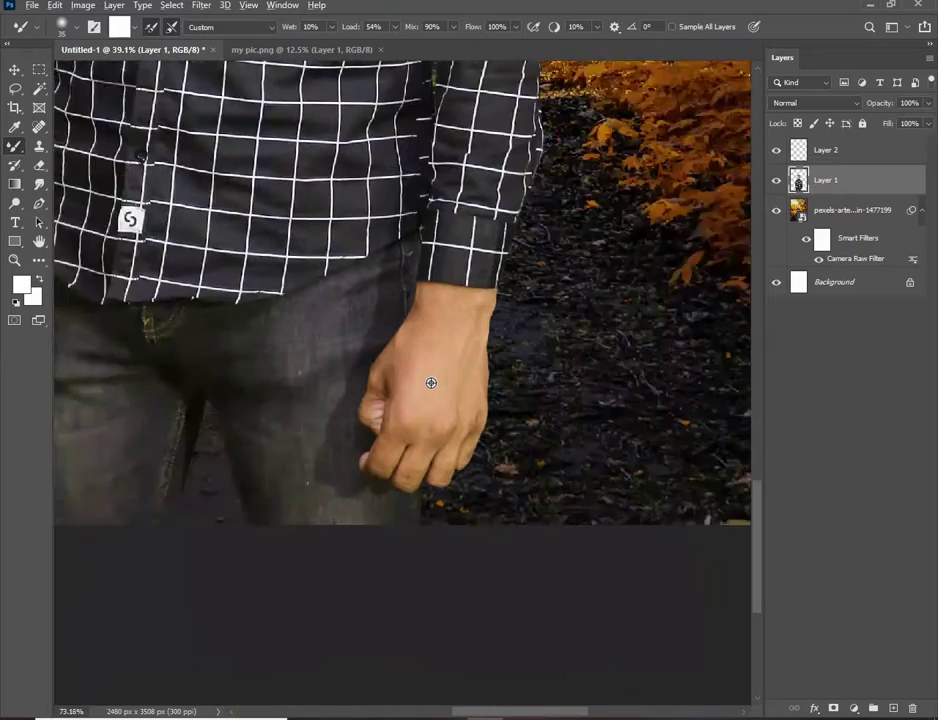
left_click_drag(509, 300, 509, 387)
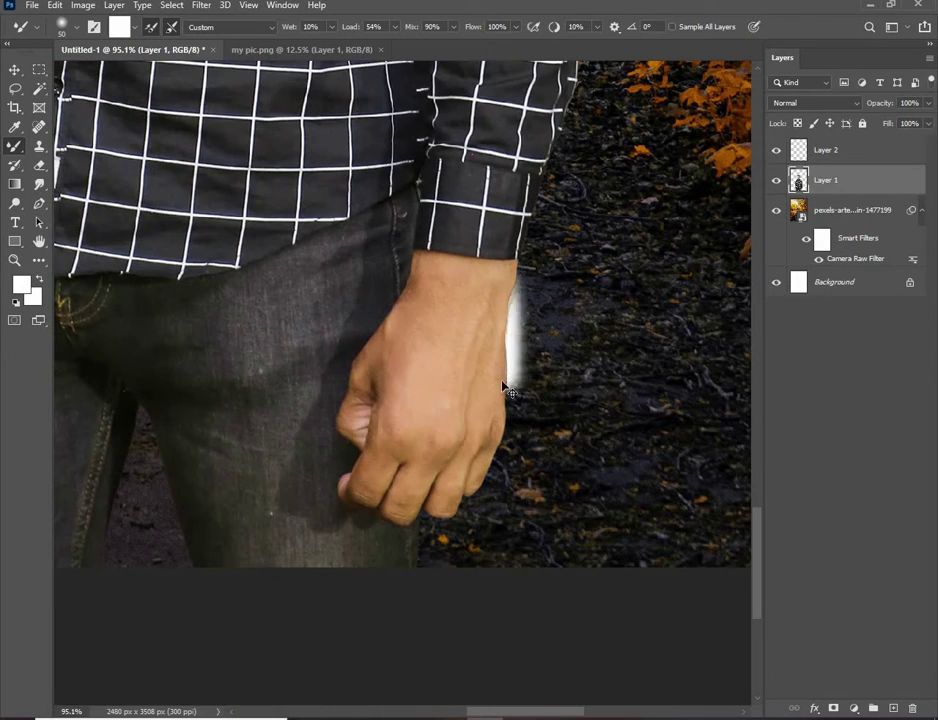
key("ctrl+z")
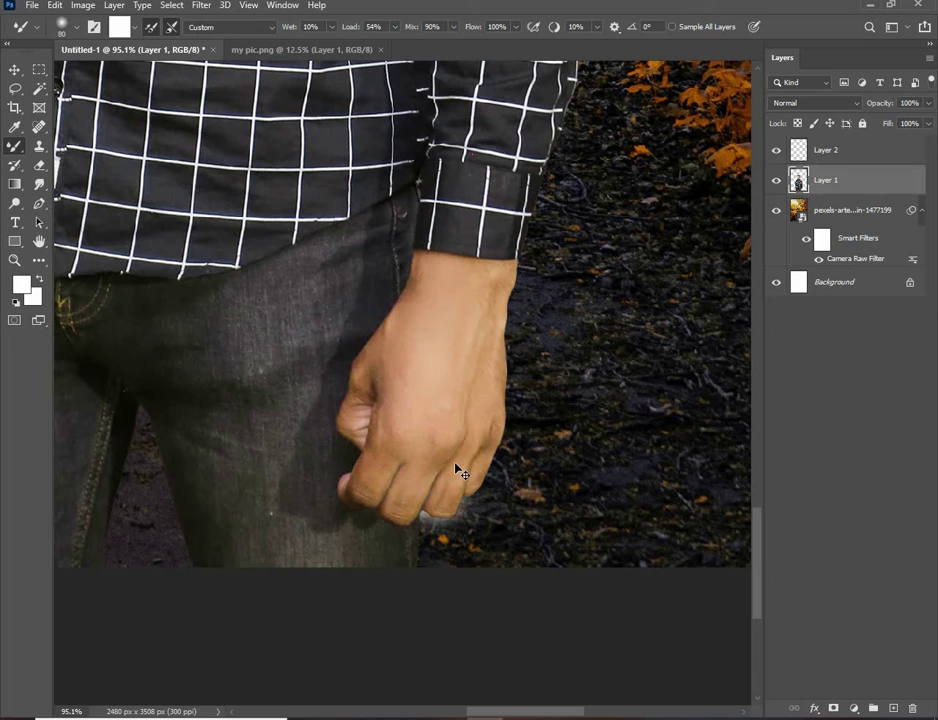
key("bracketleft")
key("bracketleft")
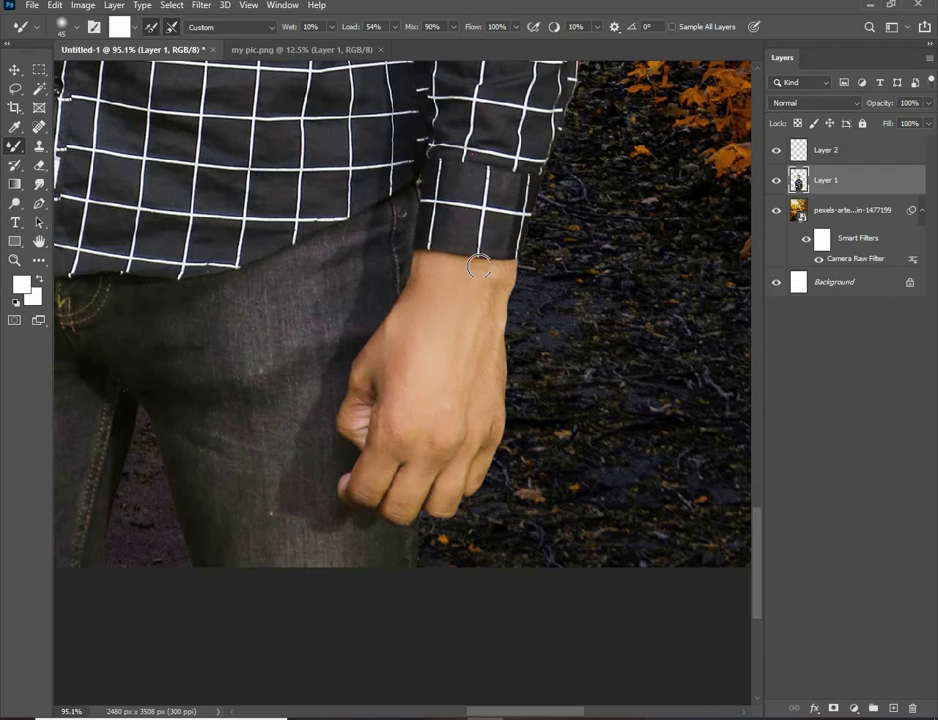
scroll(356, 410, "left", 5)
scroll(350, 400, "up", 2)
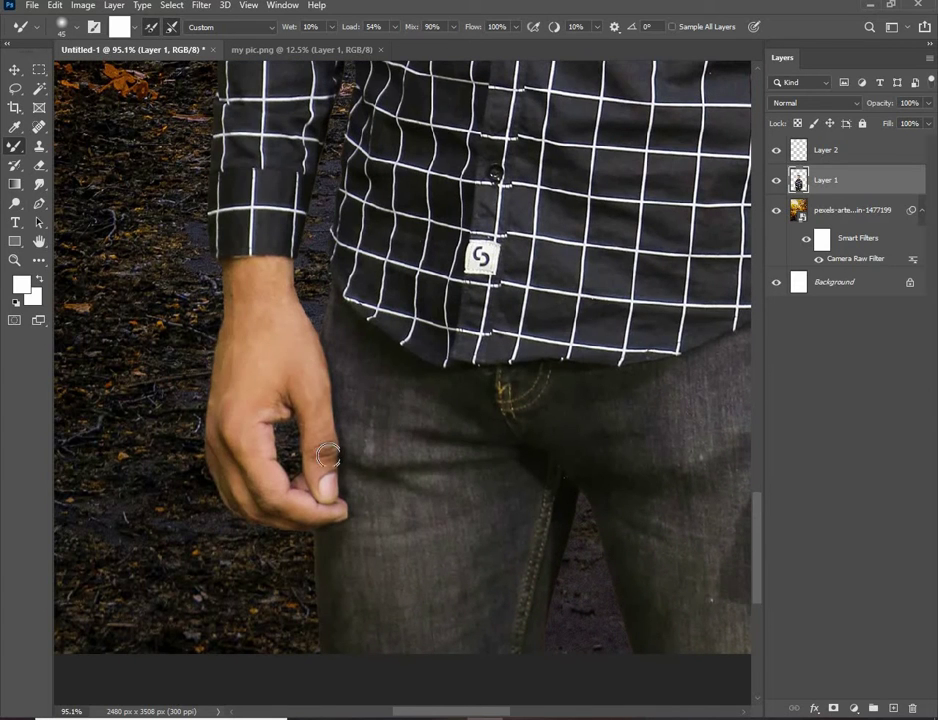
scroll(365, 385, "left", 3)
scroll(365, 385, "down", 1)
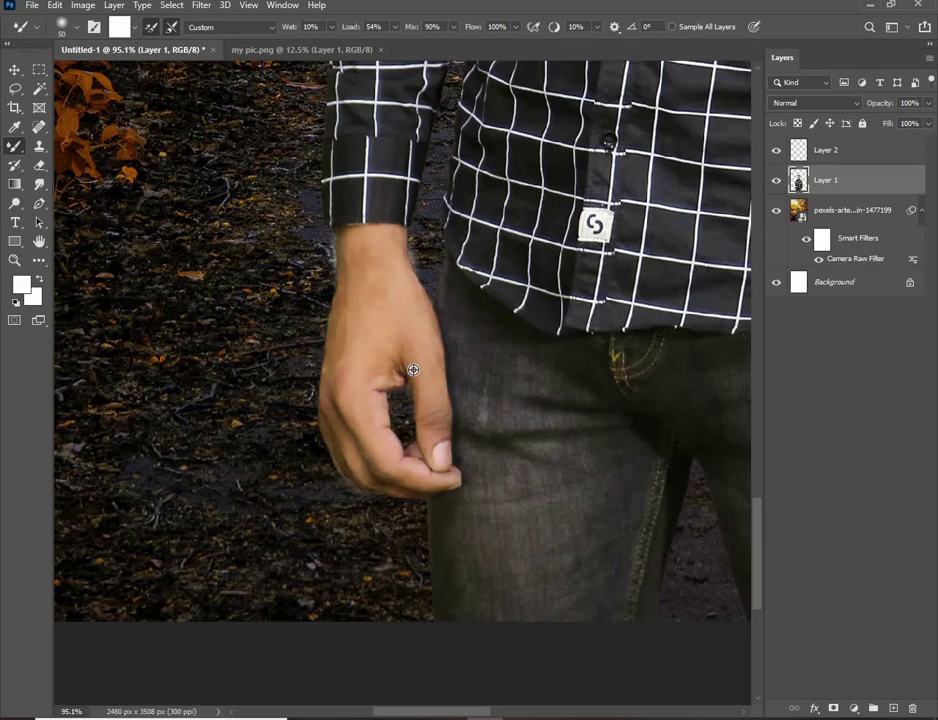
scroll(413, 370, "down", 3)
scroll(413, 370, "down", 2)
scroll(390, 265, "up", 2)
Add a new empty layer above Layer 1 and switch to a soft brush.
scroll(388, 262, "up", 2)
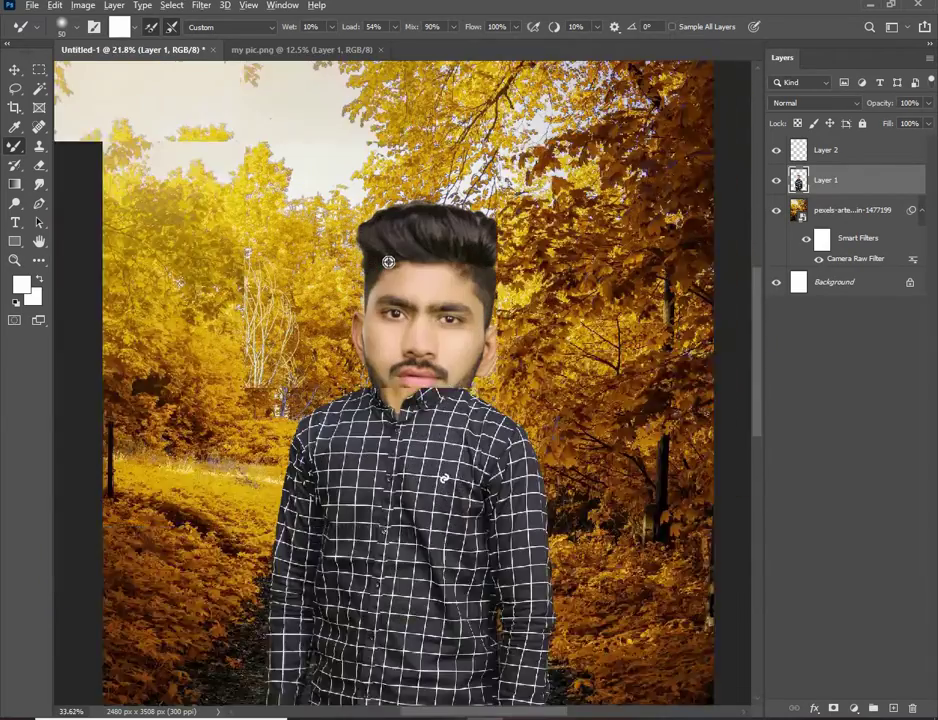
scroll(388, 262, "down", 2)
key("v")
scroll(410, 286, "down", 2)
scroll(410, 286, "down", 1)
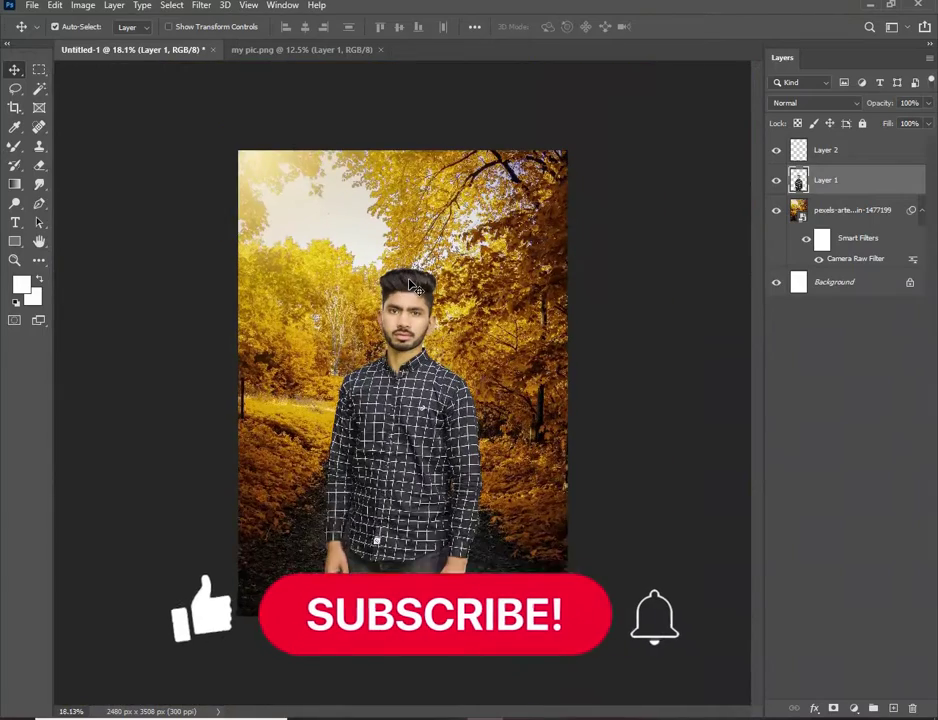
scroll(410, 286, "up", 1)
key("ctrl+shift+alt+n")
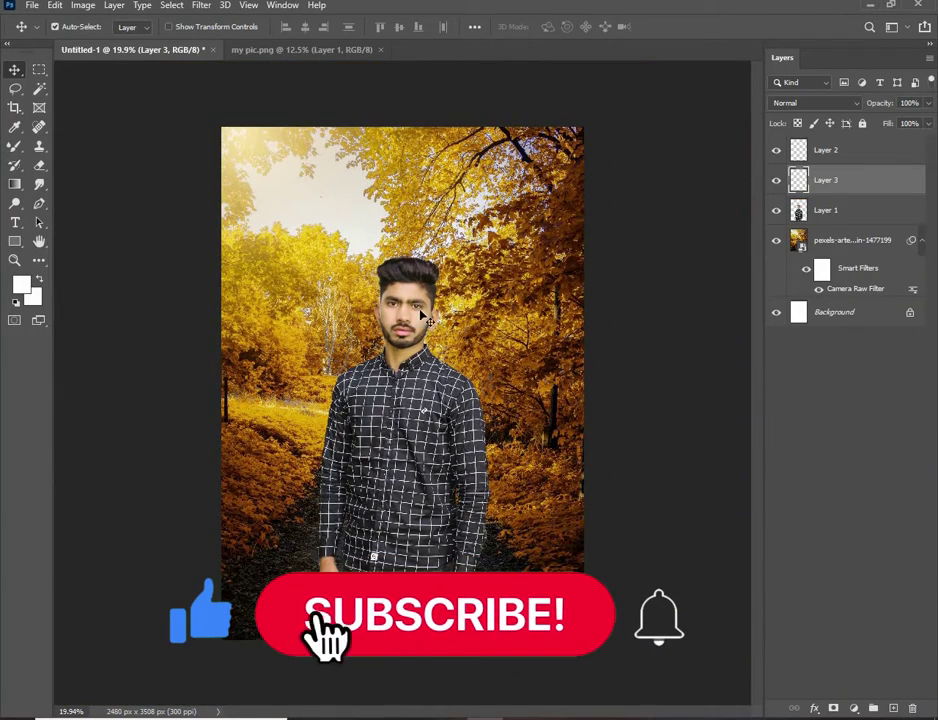
key("b")
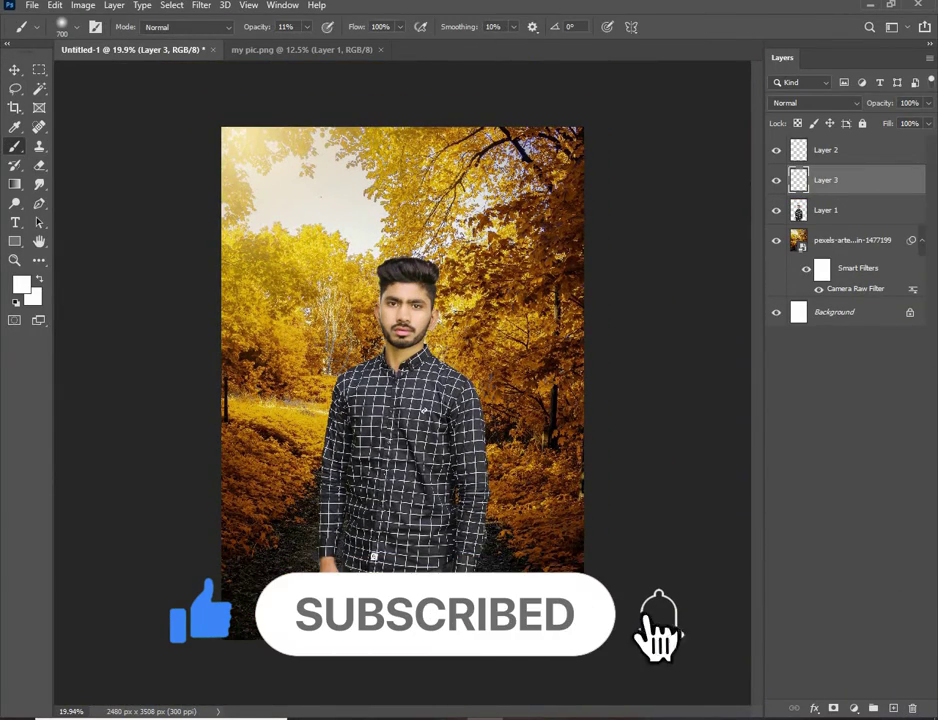
Paint a broad, soft white sun glow on Layer 2 with reduced opacity.
left_click(827, 245)
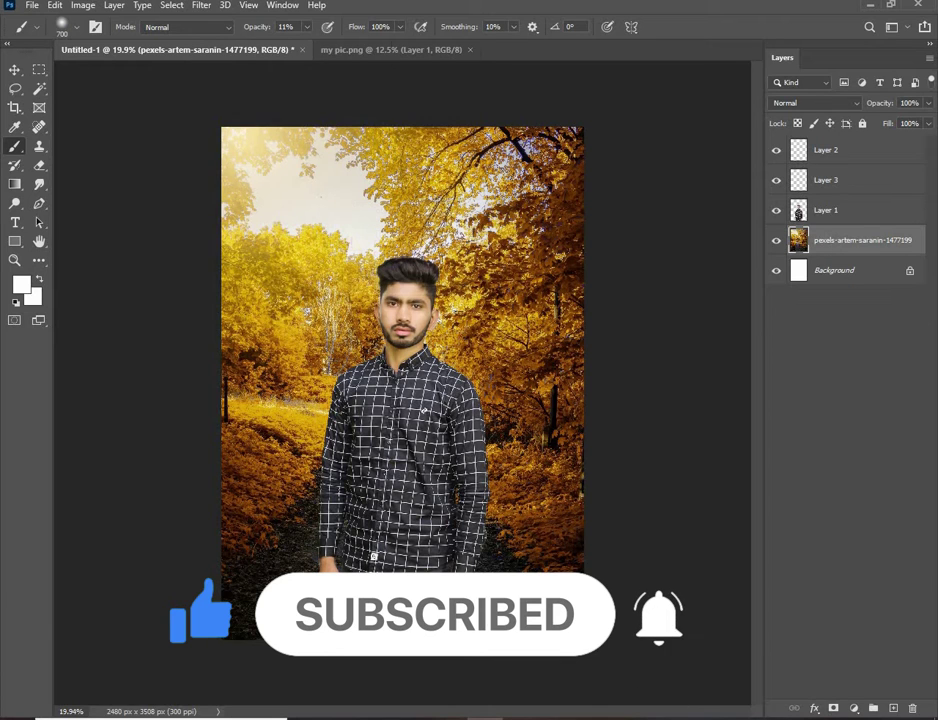
key("bracketright")
key("bracketright")
key("bracketright")
left_click(840, 152)
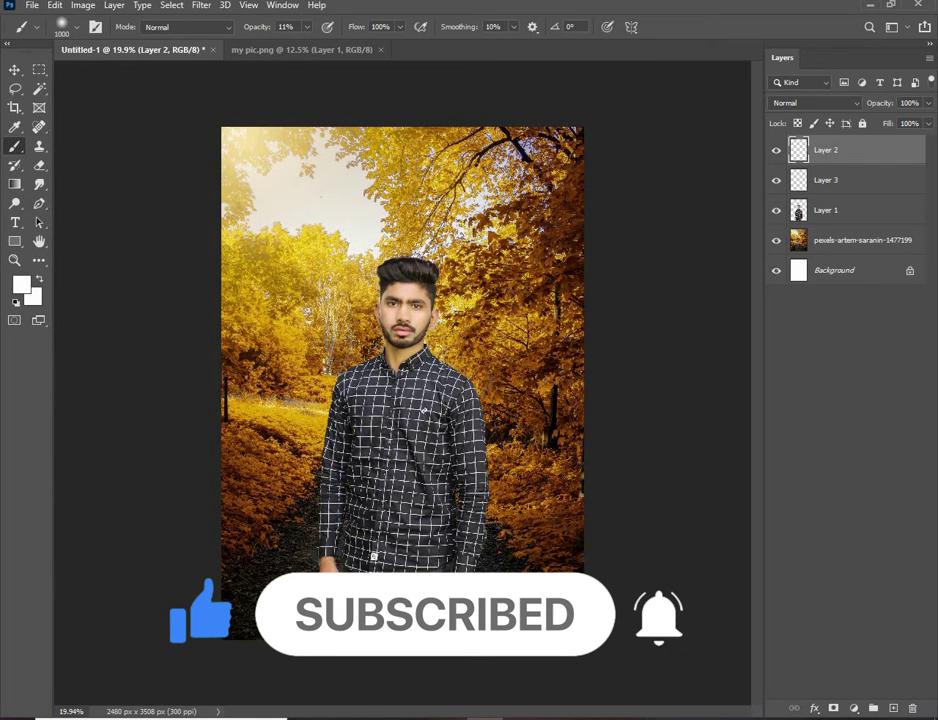
key("bracketright")
key("bracketright")
key("bracketright")
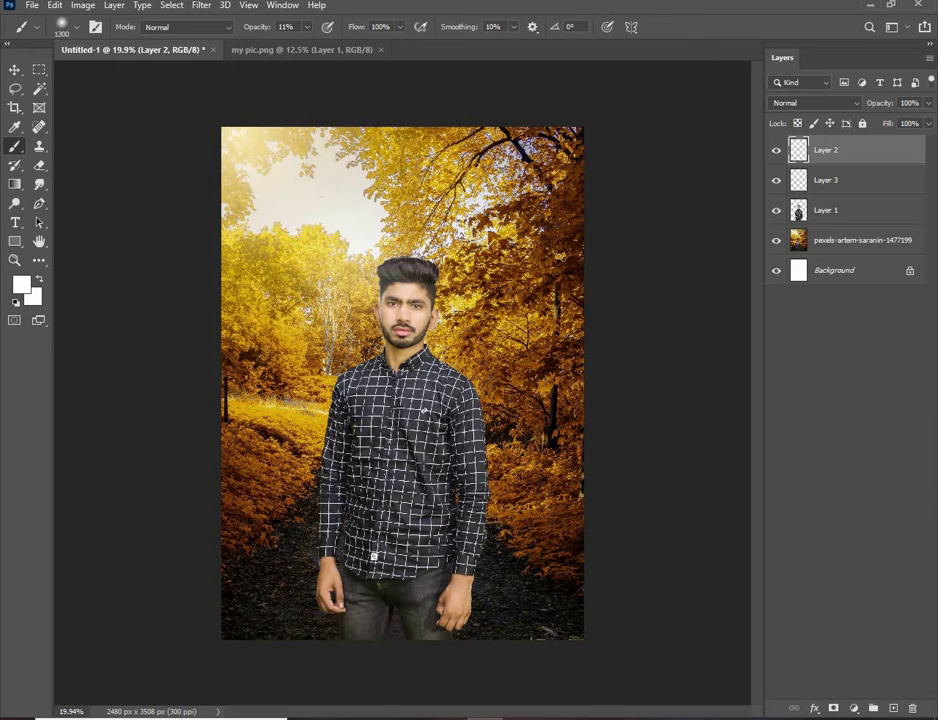
left_click(306, 27)
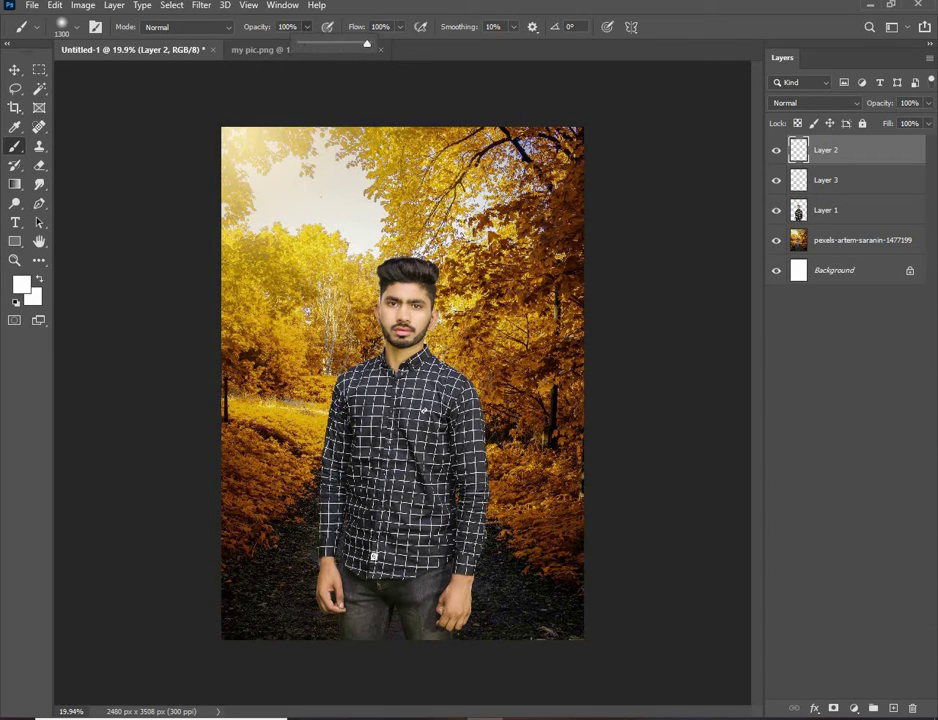
left_click(338, 222)
Move the sun glow beside the man's head.
key("v")
mouse_move(329, 291)
left_mouse_down()
mouse_move(368, 281)
mouse_move(332, 282)
left_mouse_up()
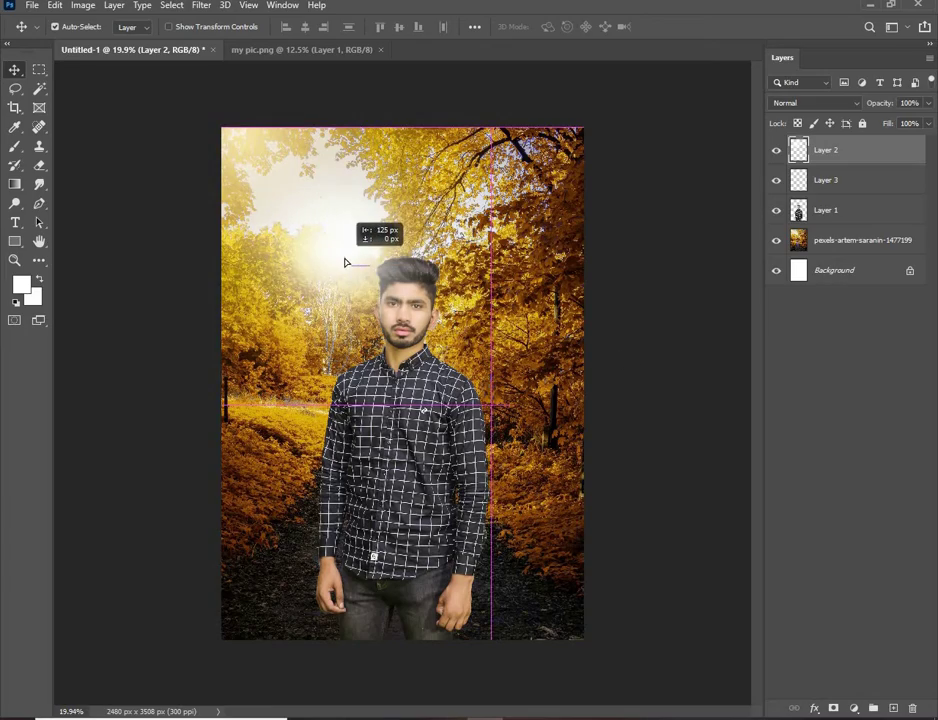
scroll(398, 320, "up", 3)
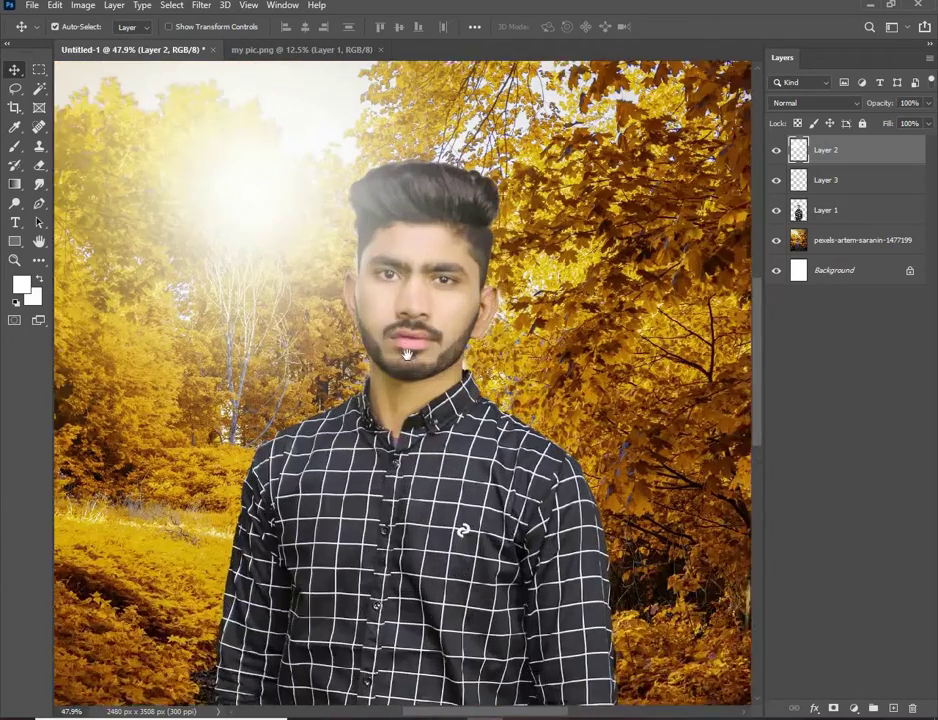
scroll(398, 320, "up", 2)
Erase the glow spilling over the head and nudge the glow slightly into place.
key("e")
left_click_drag(281, 260, 324, 176)
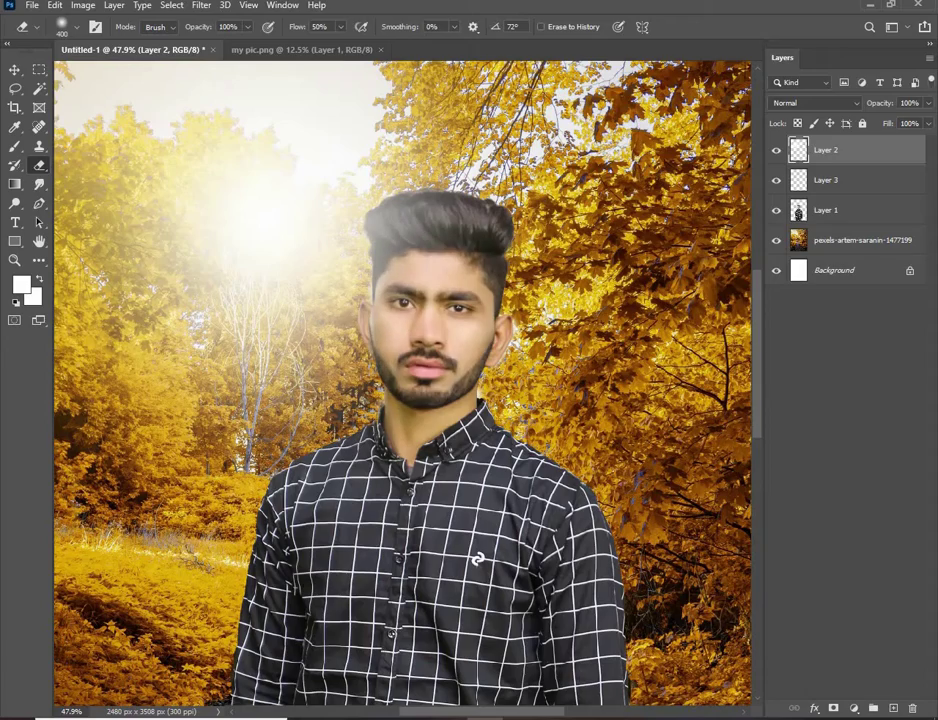
key("v")
scroll(341, 313, "down", 2)
scroll(341, 313, "down", 1)
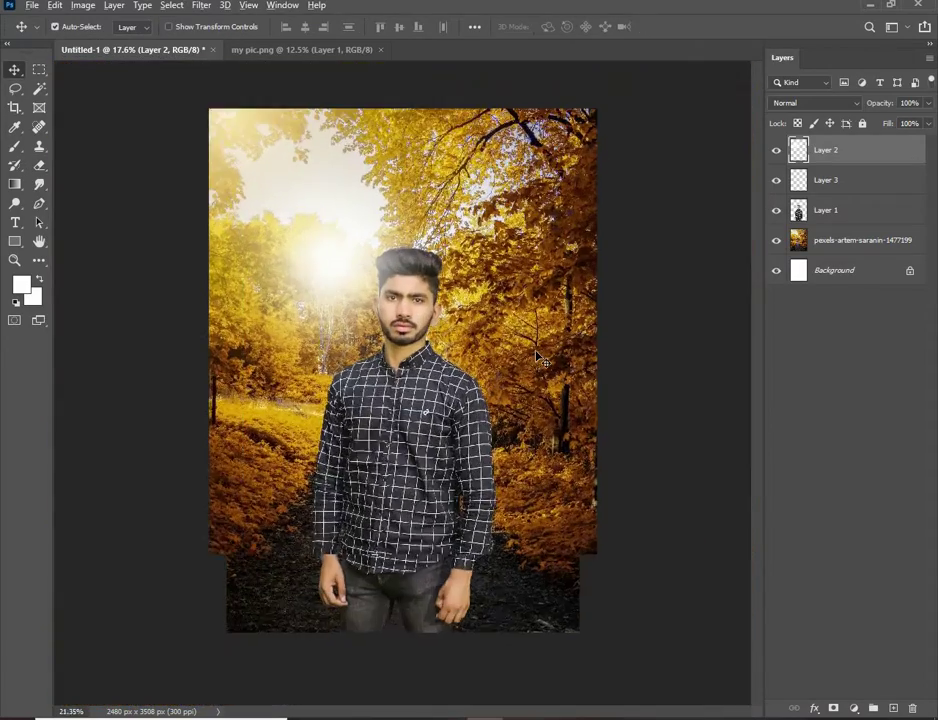
scroll(341, 313, "up", 1)
scroll(341, 313, "up", 2)
scroll(341, 313, "up", 1)
left_click_drag(287, 268, 289, 268)
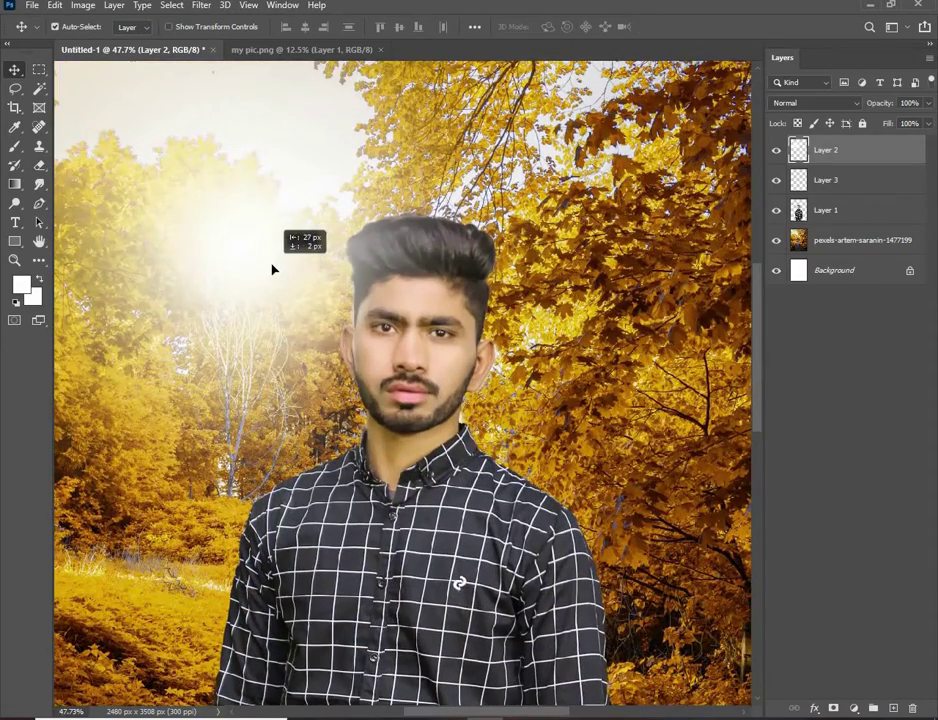
scroll(443, 320, "down", 2)
scroll(393, 285, "down", 1)
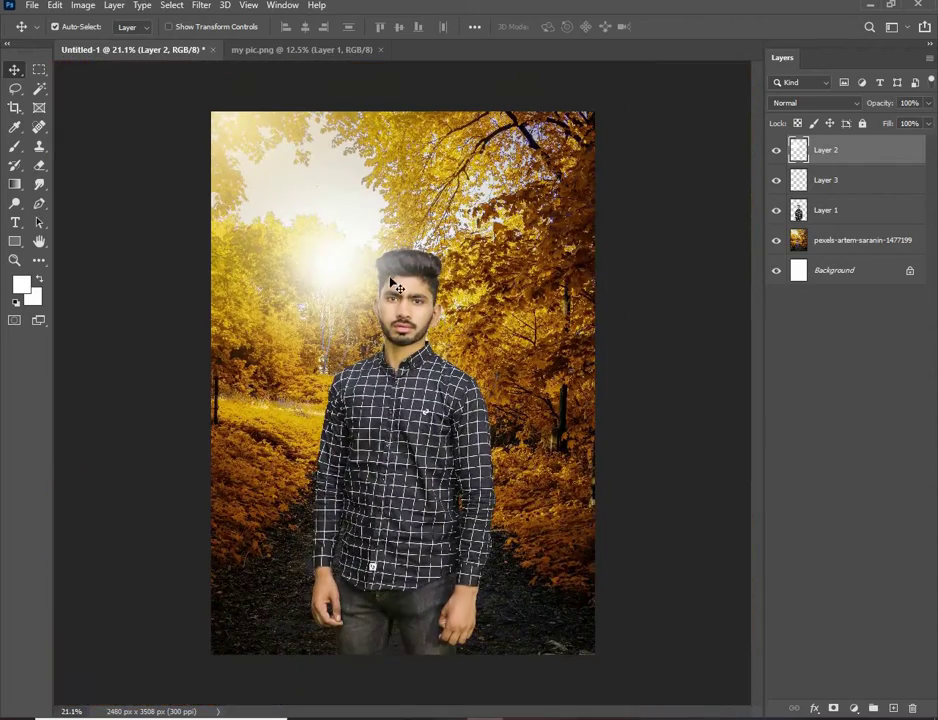
Select Layer 3 and set up a slightly smaller brush with black paint.
left_click(418, 302)
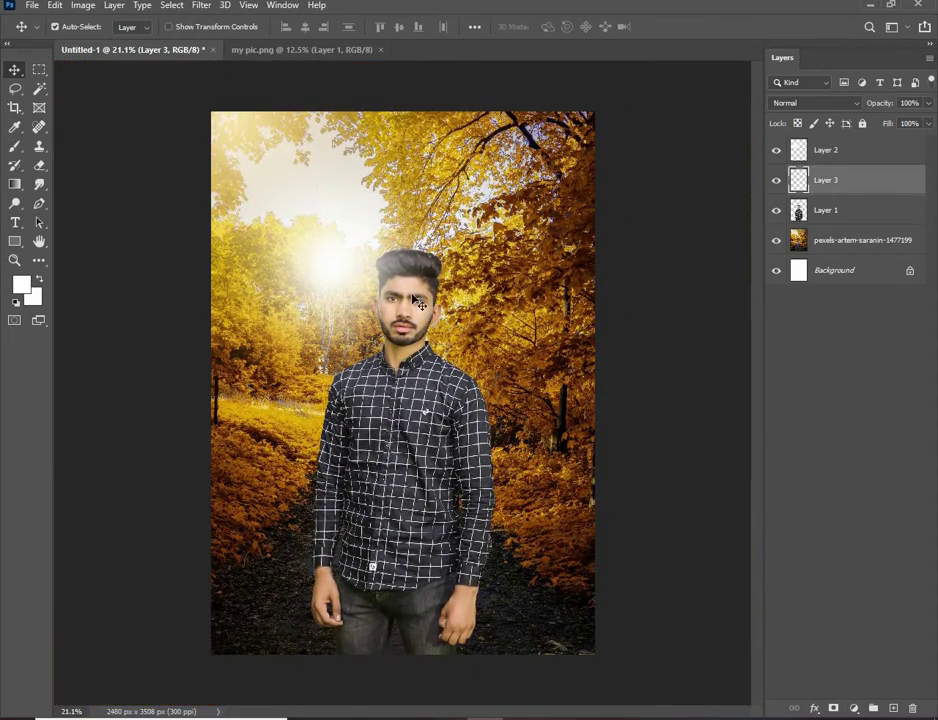
left_click(14, 148)
left_click(21, 285)
left_click(570, 370)
left_click(875, 186)
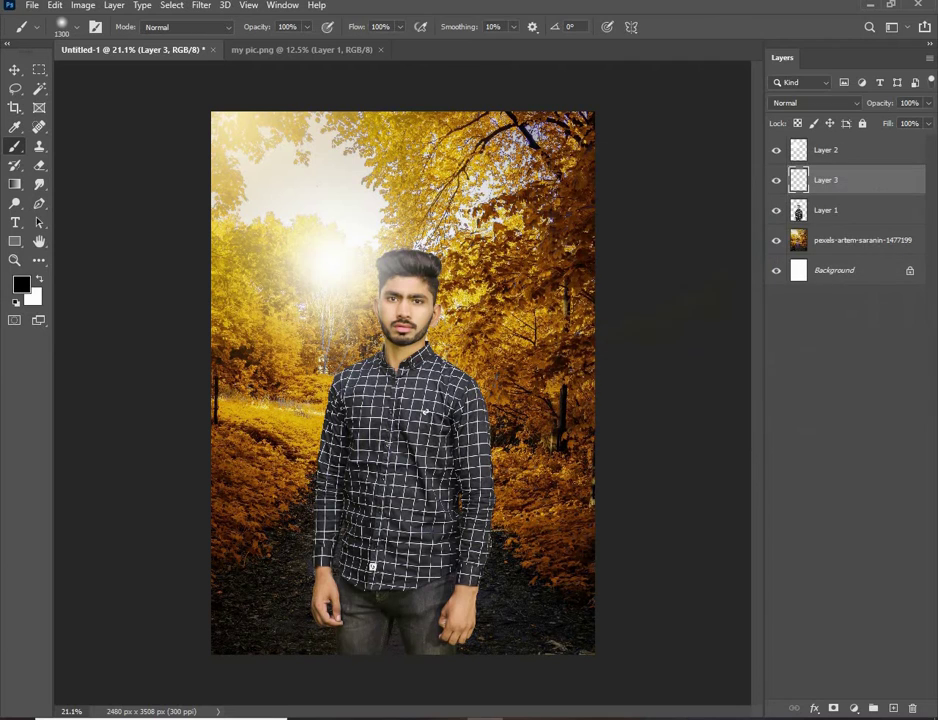
key("bracketleft")
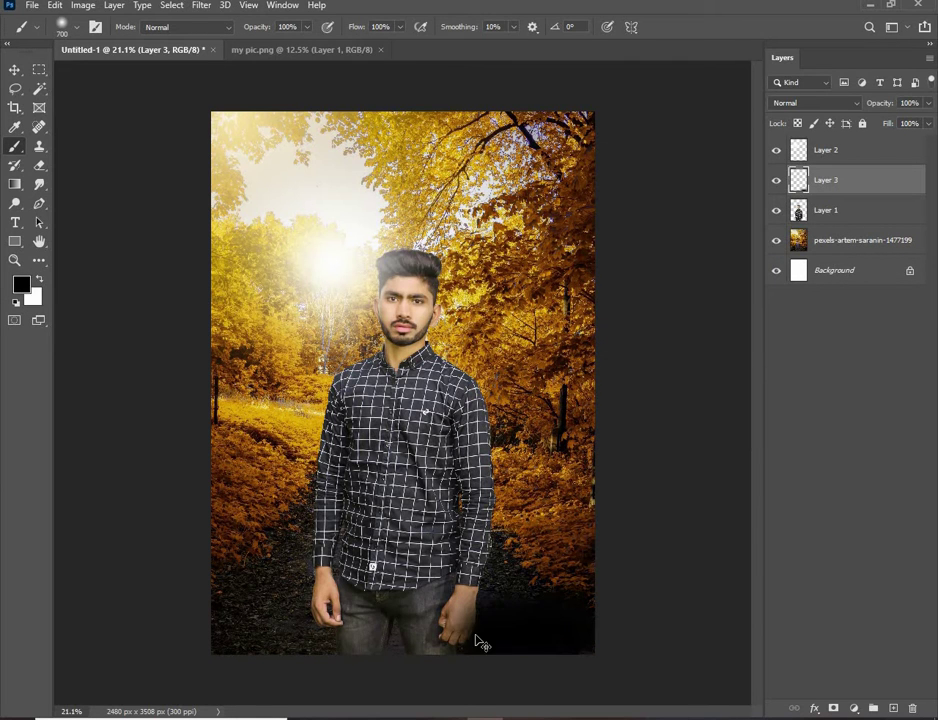
Shade the bottom of the image black at about 47% brush opacity.
left_click(306, 27)
left_click_drag(590, 625, 250, 630)
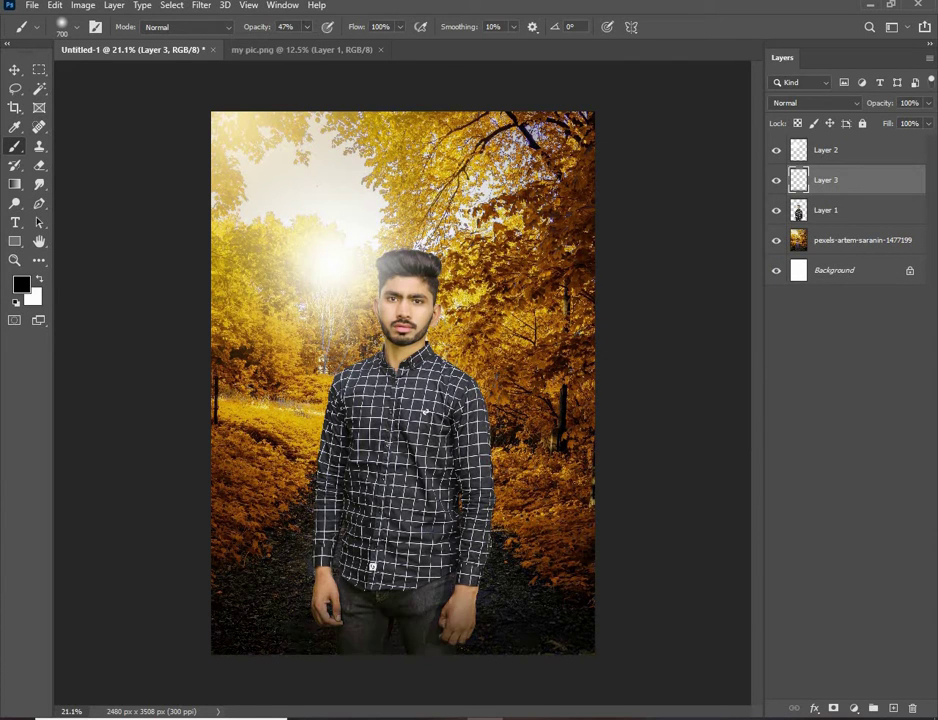
left_click_drag(310, 630, 485, 625)
left_click(15, 70)
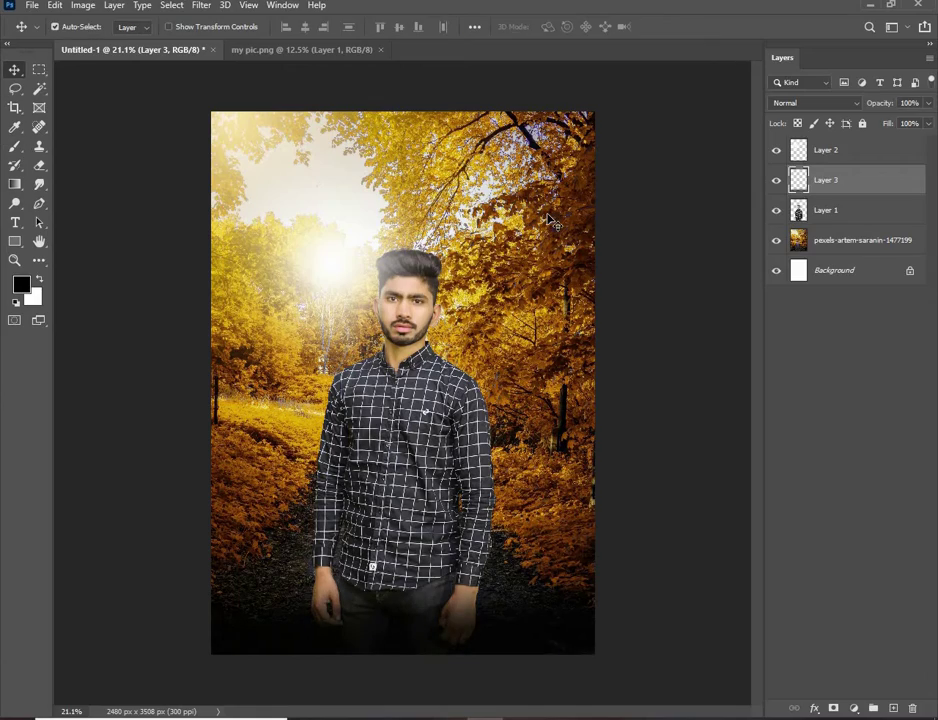
scroll(412, 308, "up", 1)
scroll(398, 299, "up", 2)
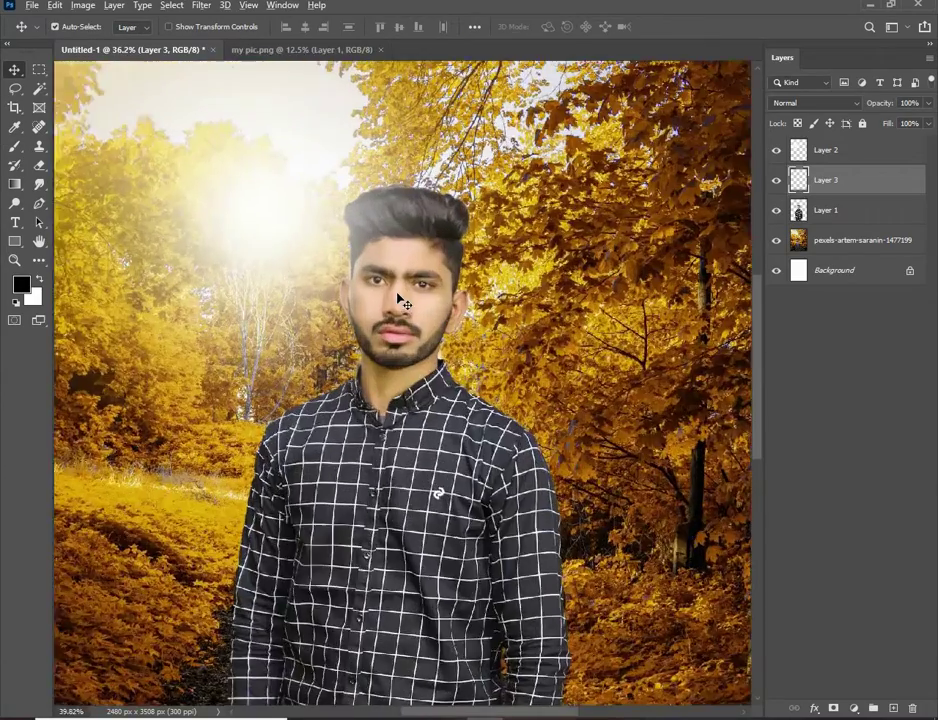
scroll(402, 303, "up", 1)
scroll(405, 298, "down", 4)
scroll(405, 298, "up", 1)
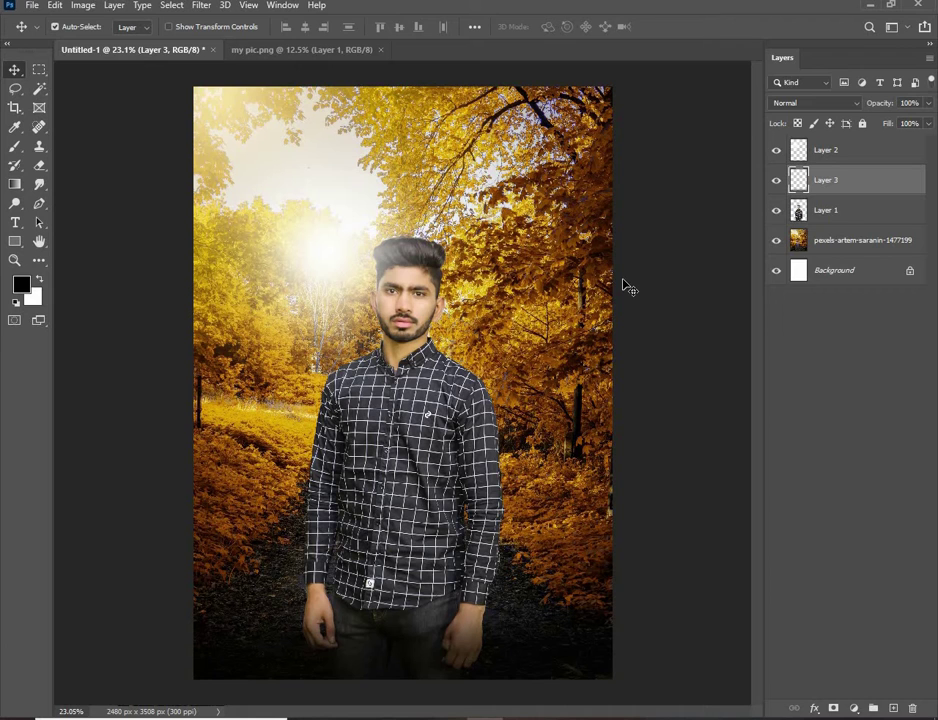
Apply a Gaussian Blur of about 7 px radius to the pexels forest layer.
left_click(597, 288)
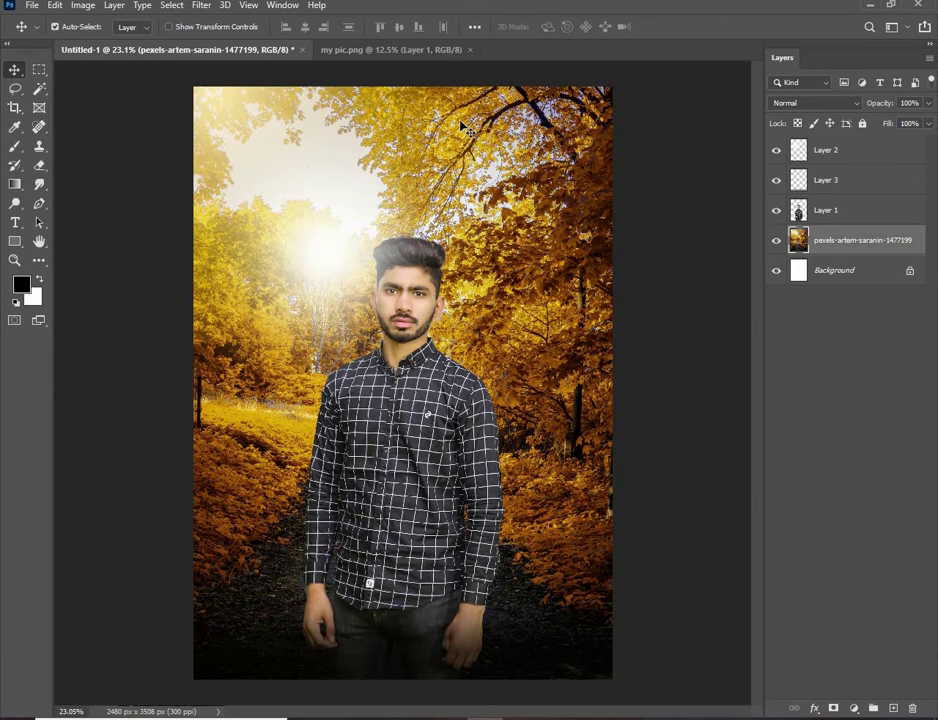
left_click(201, 6)
left_click(420, 228)
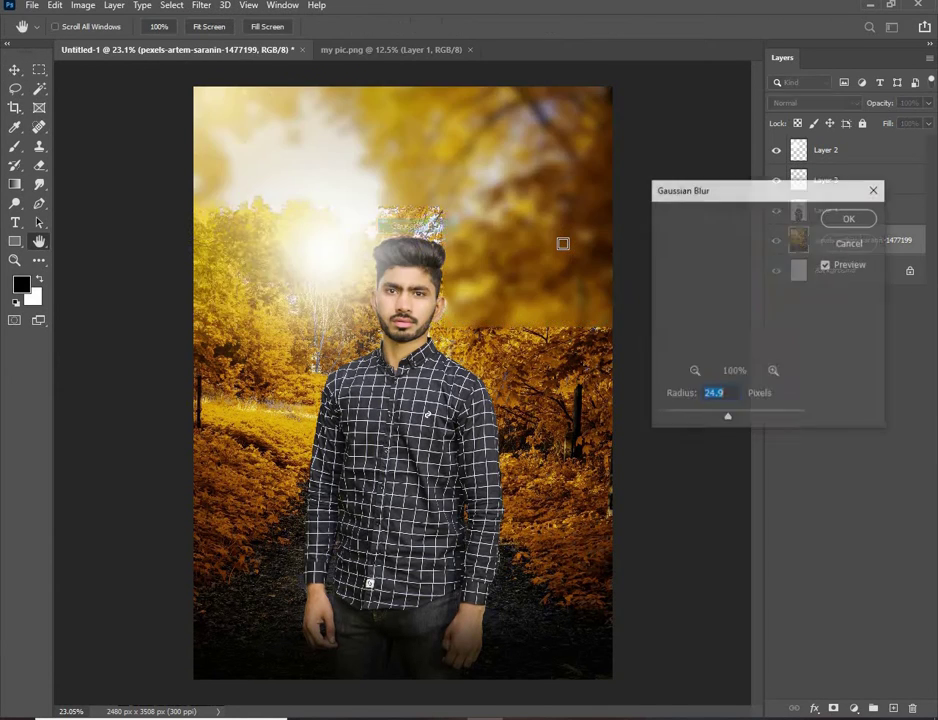
left_click_drag(727, 417, 705, 418)
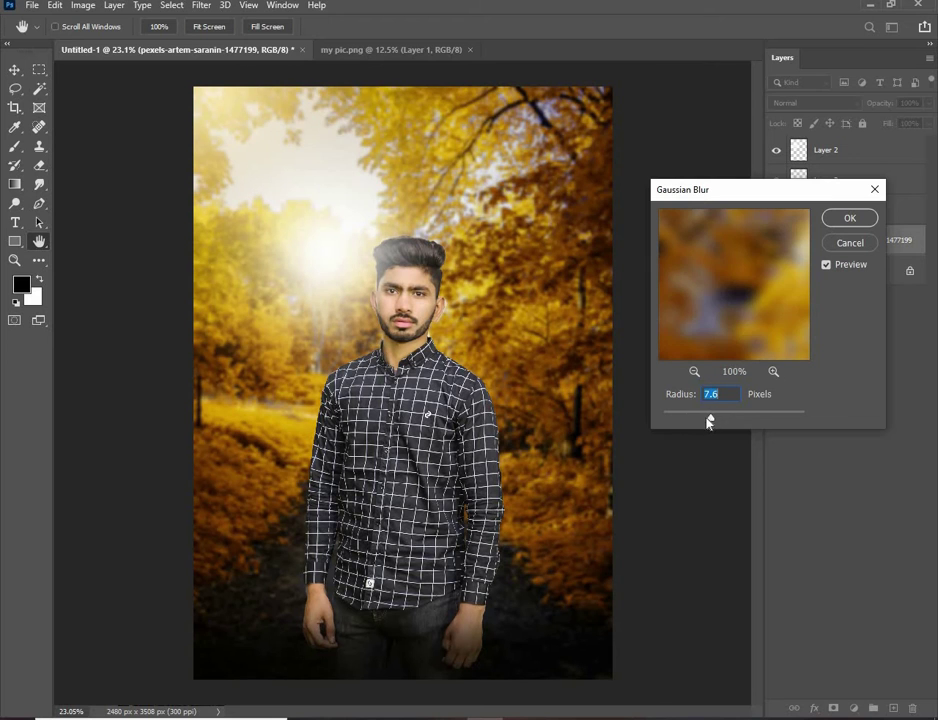
left_click(846, 219)
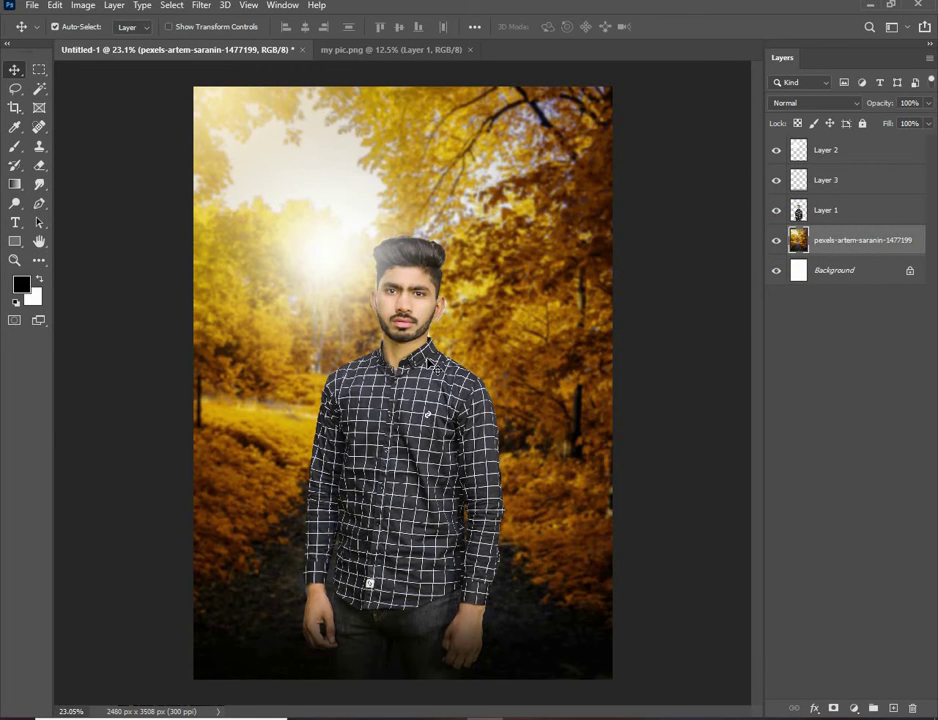
scroll(430, 362, "up", 1)
Convert all the composite layers into a single smart object.
left_click(829, 152, "shift")
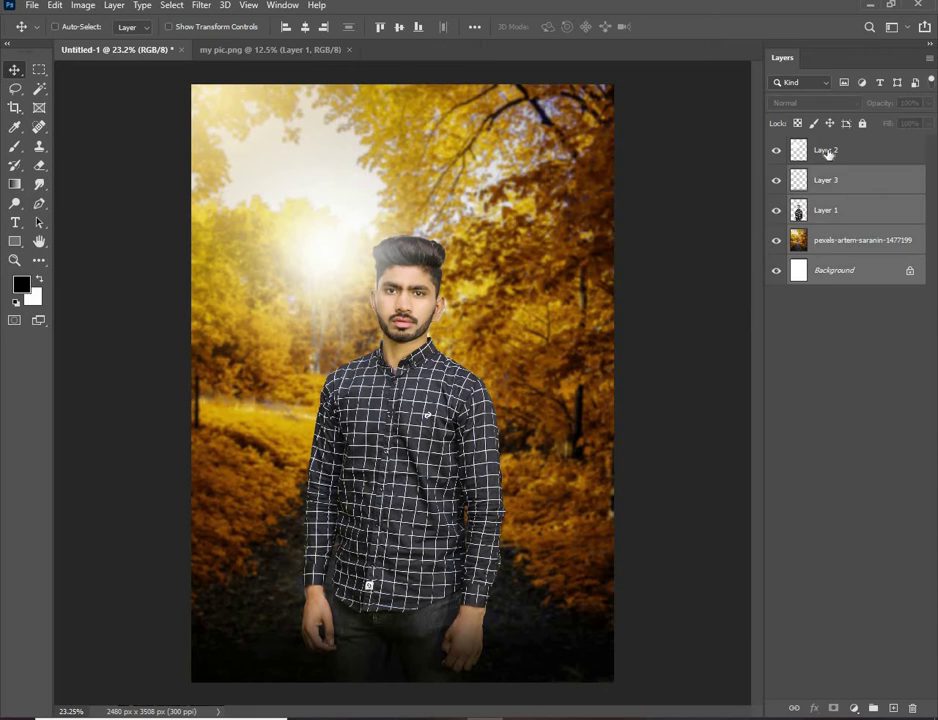
right_click(828, 153)
left_click(700, 297)
In Camera Raw, cool the temperature slightly, raise contrast, deepen blacks and add clarity.
left_click(201, 5)
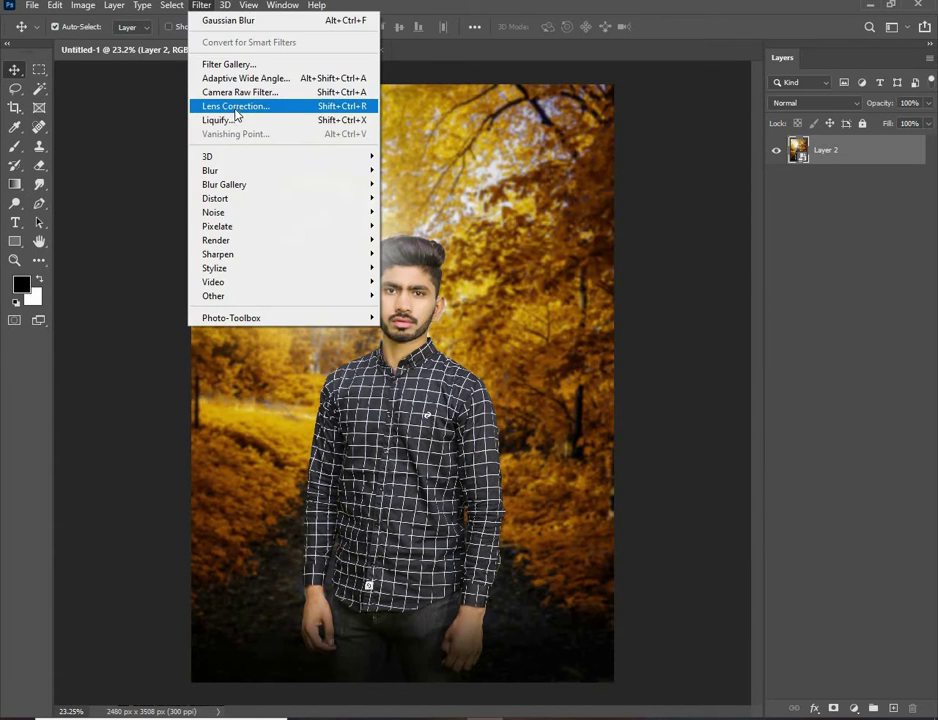
left_click(240, 97)
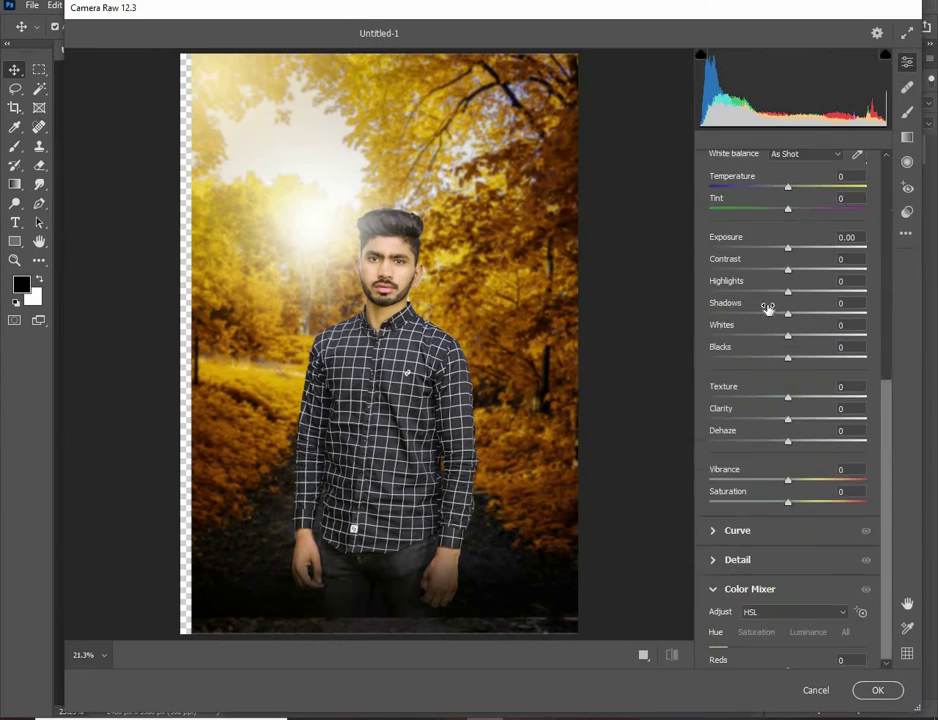
scroll(769, 308, "up", 5)
left_click_drag(787, 279, 781, 281)
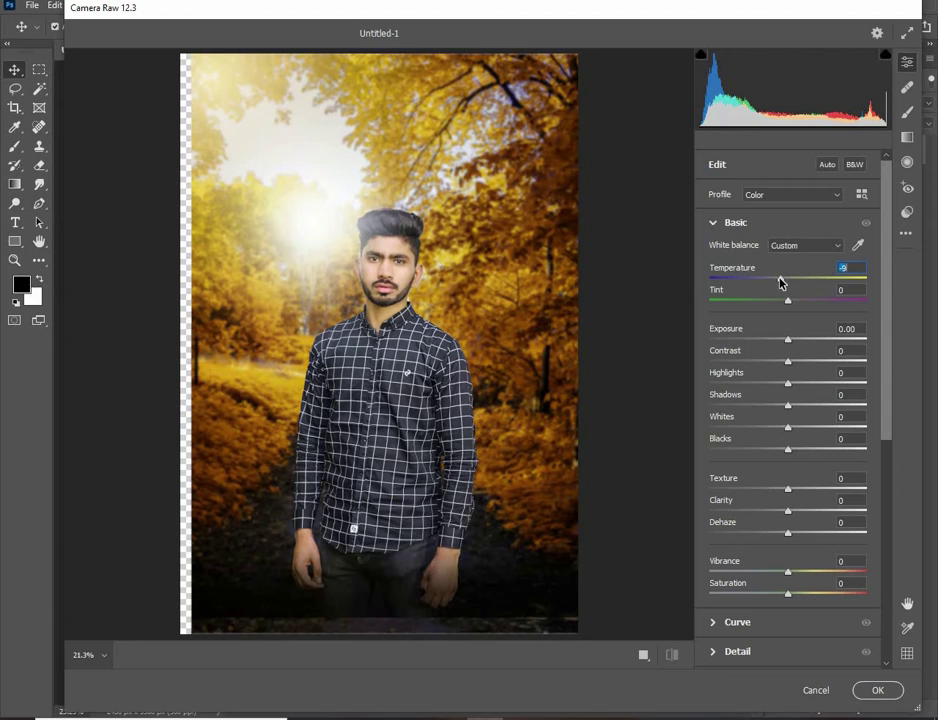
left_click(803, 361)
scroll(802, 362, "down", 2)
left_click(778, 344)
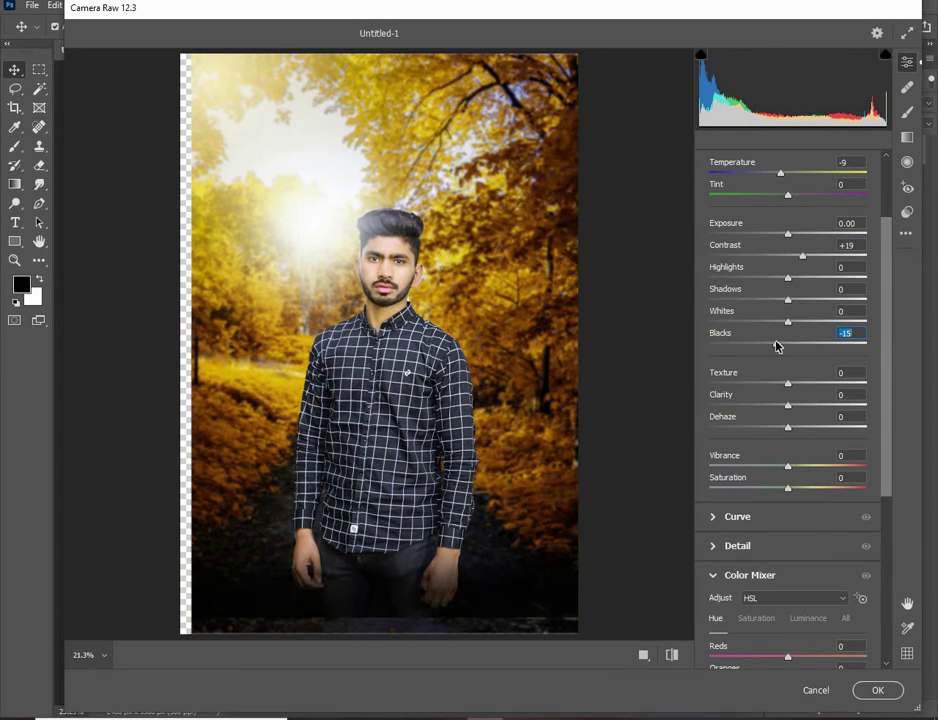
scroll(777, 346, "down", 1)
left_click(797, 336)
Shift the yellow leaves toward orange, apply the High Contrast preset and confirm Camera Raw.
scroll(797, 339, "down", 2)
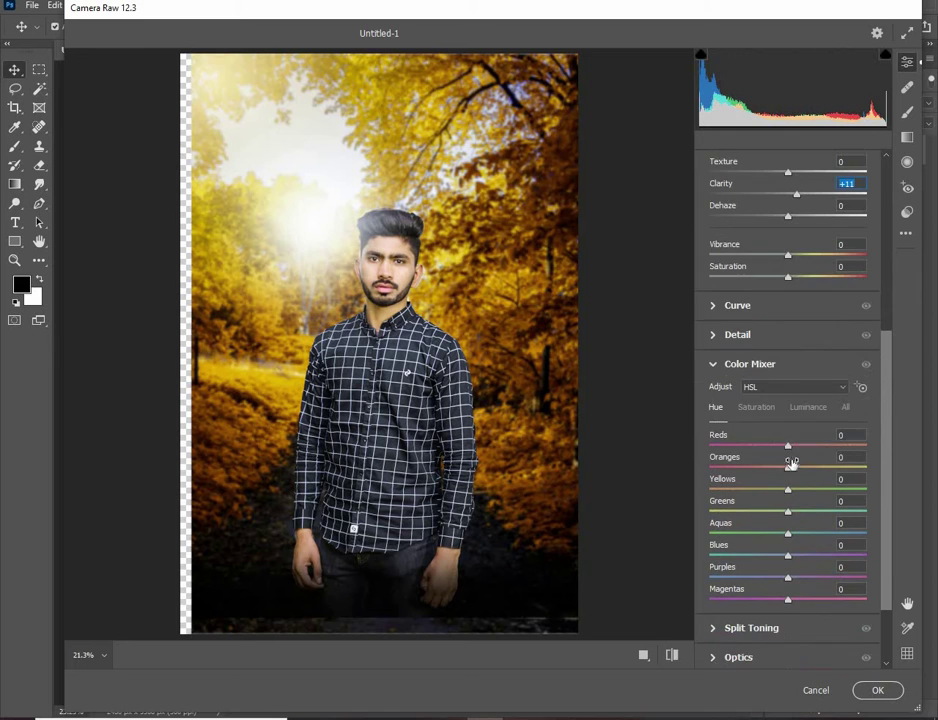
mouse_move(788, 467)
left_mouse_down()
mouse_move(762, 467)
mouse_move(816, 463)
left_mouse_up()
scroll(791, 370, "down", 2)
scroll(805, 472, "down", 1)
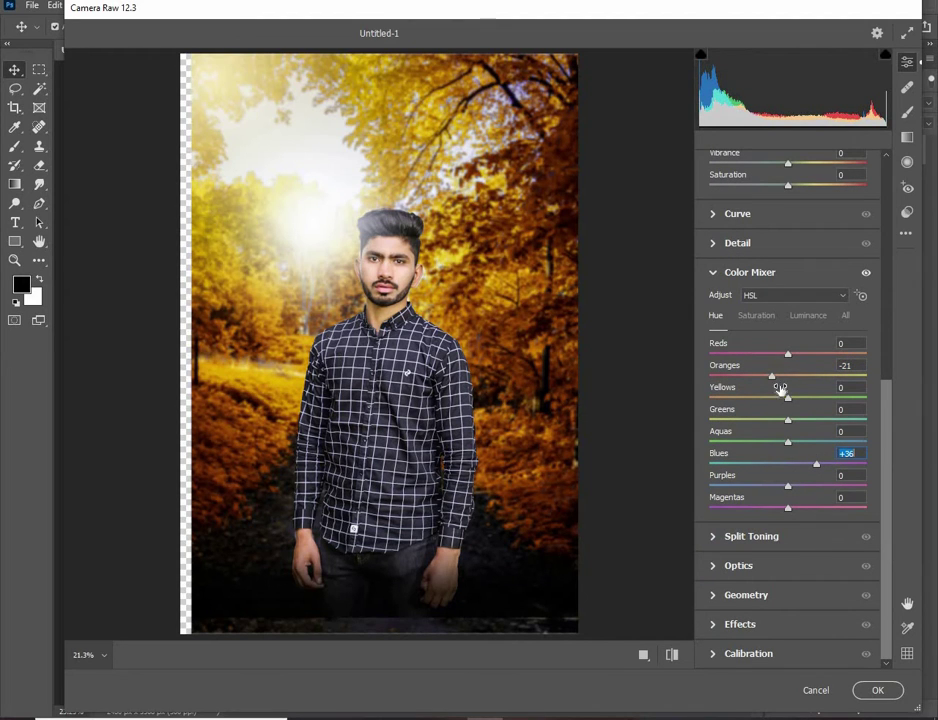
mouse_move(790, 400)
left_mouse_down()
mouse_move(755, 407)
mouse_move(765, 403)
left_mouse_up()
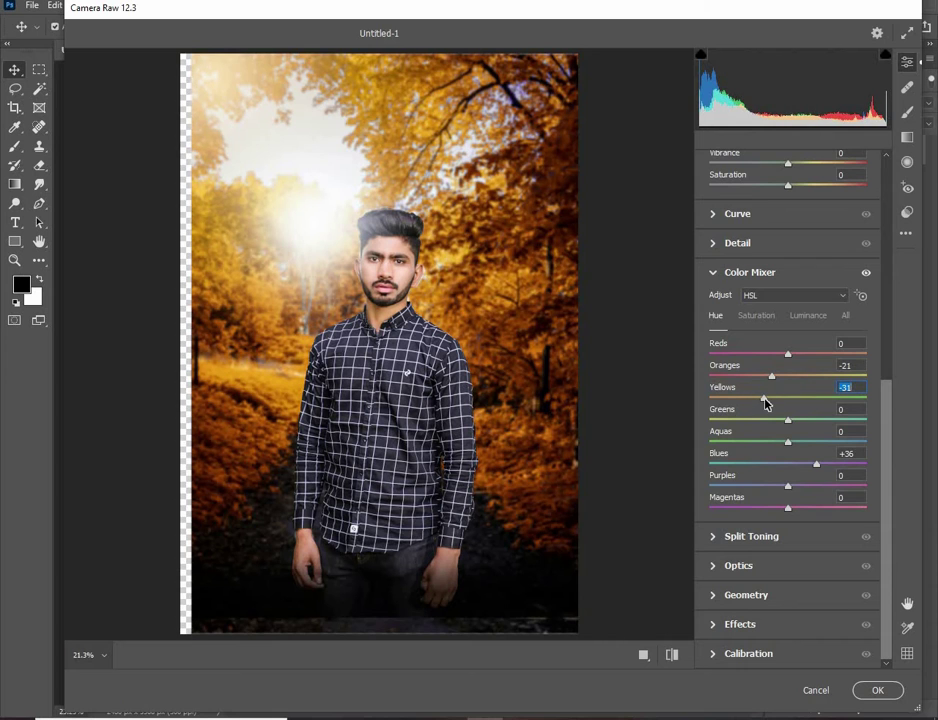
scroll(842, 609, "up", 5)
left_click(907, 212)
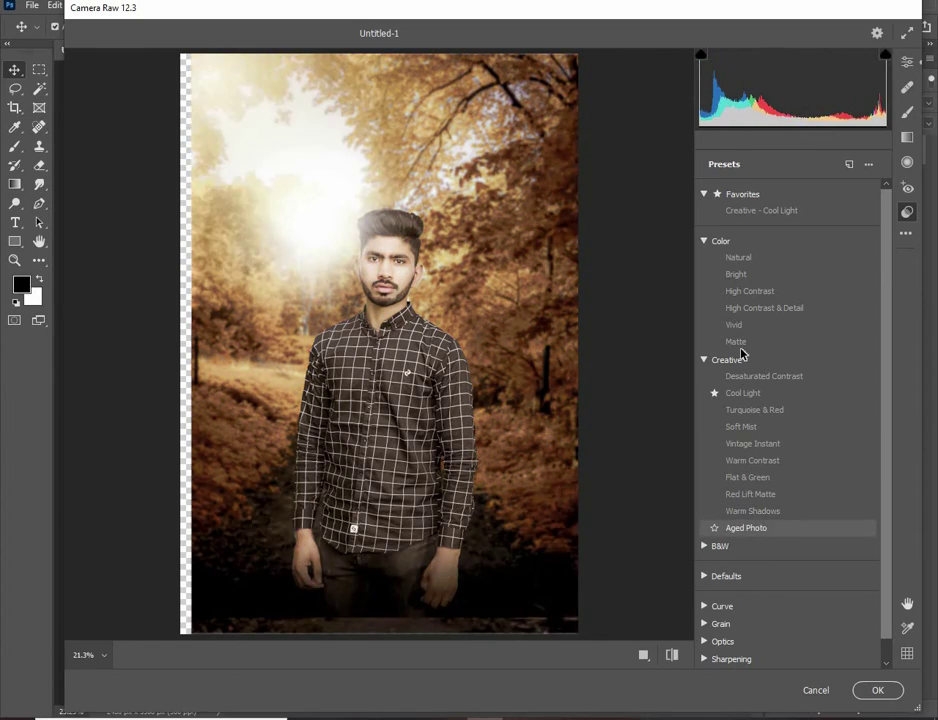
left_click(748, 291)
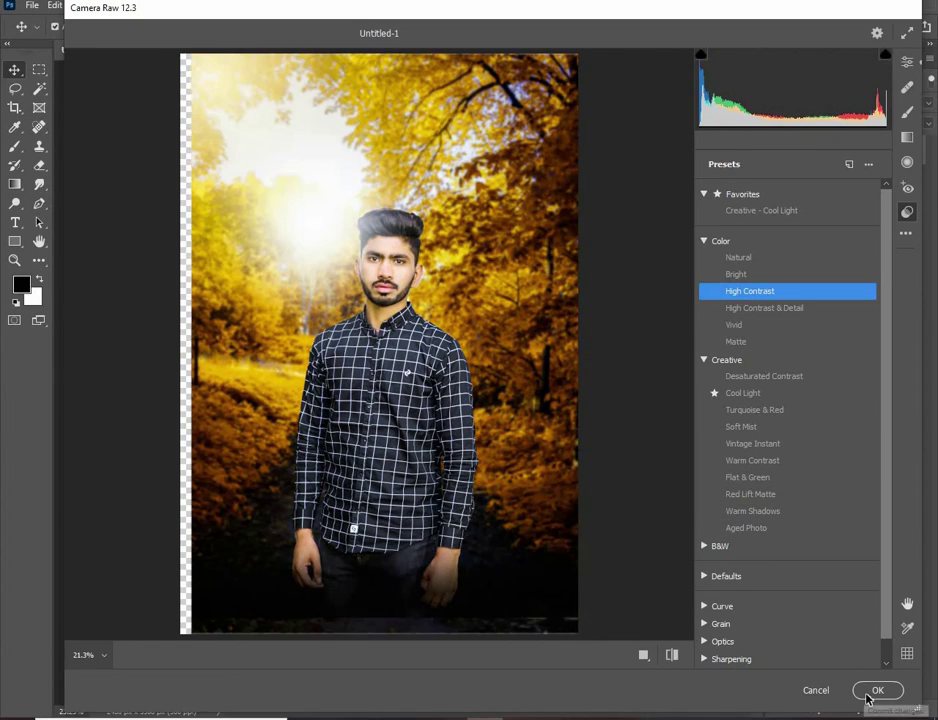
left_click(877, 690)
Open the photo folder and drag the blue eye image into the composite.
scroll(598, 381, "down", 2)
scroll(390, 306, "up", 3)
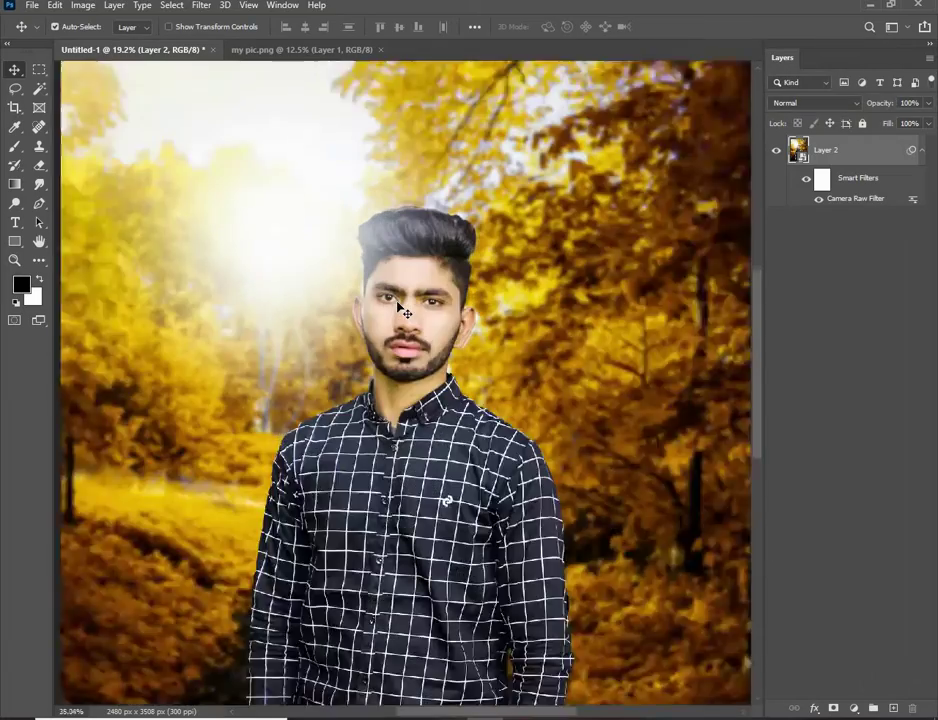
scroll(404, 309, "up", 1)
scroll(406, 309, "up", 1)
scroll(405, 309, "down", 1)
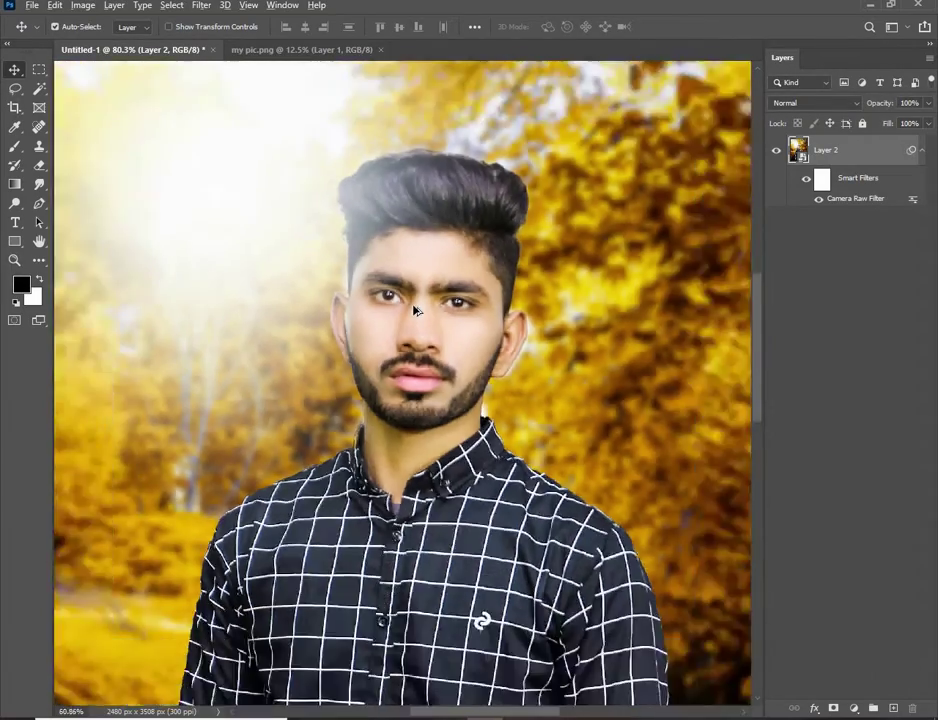
scroll(410, 311, "down", 2)
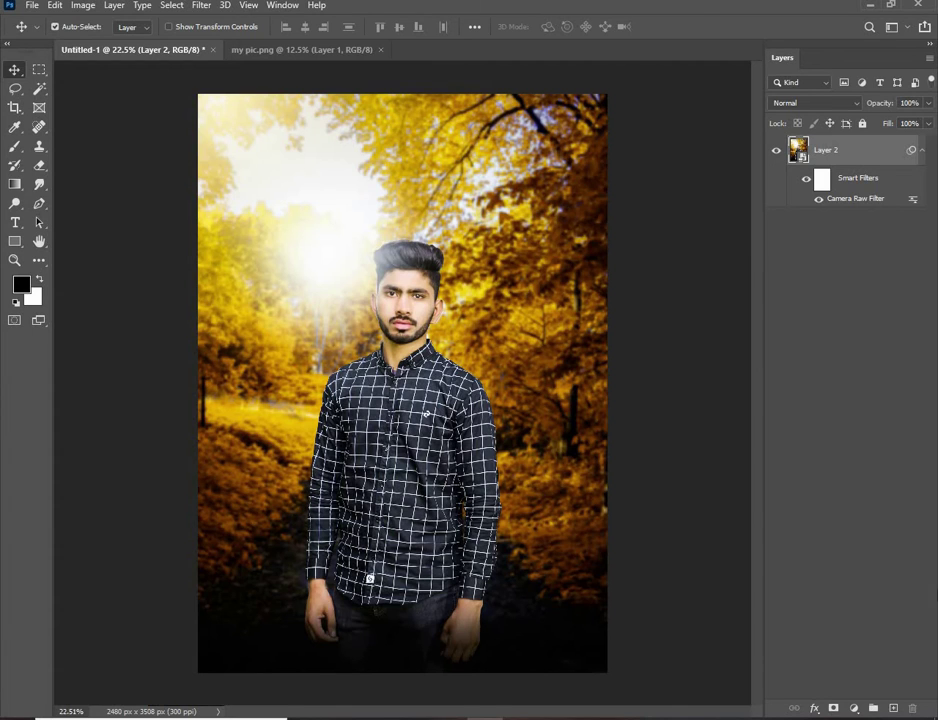
scroll(394, 320, "up", 3)
scroll(394, 320, "up", 1)
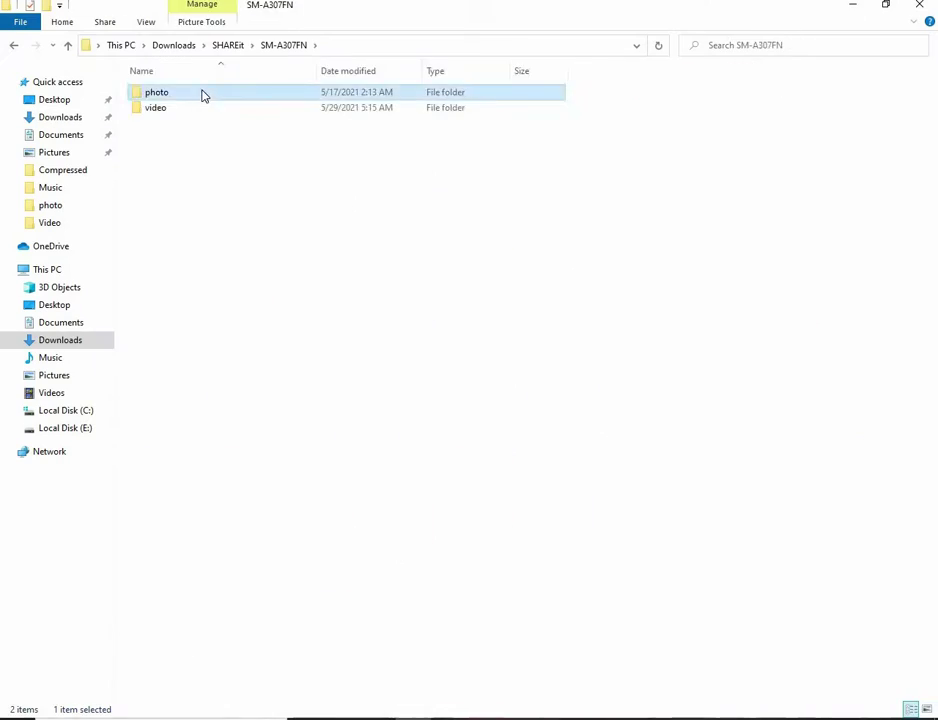
double_click(203, 95)
mouse_move(324, 330)
left_mouse_down()
mouse_move(482, 700)
mouse_move(464, 368)
left_mouse_up()
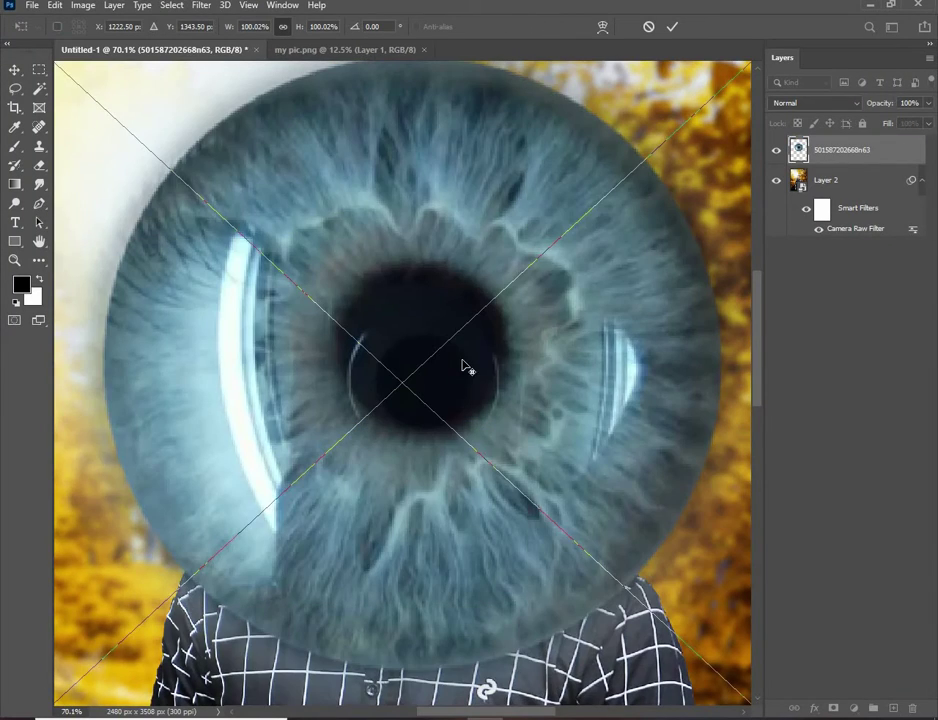
Shrink the blue iris image down to about 2% with Free Transform.
scroll(465, 368, "down", 3)
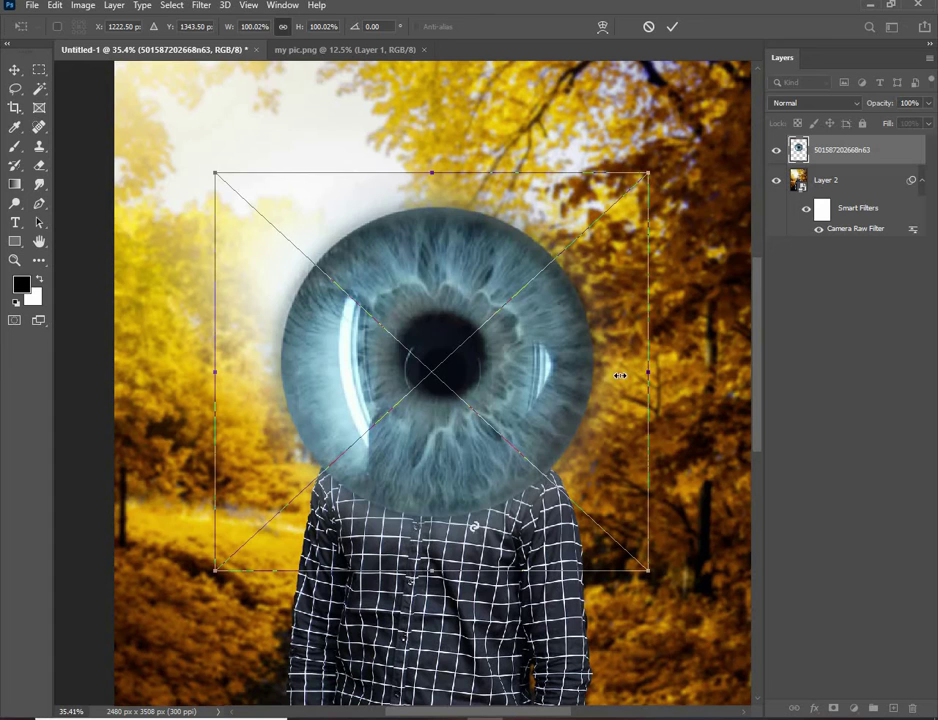
left_click_drag(620, 375, 437, 372)
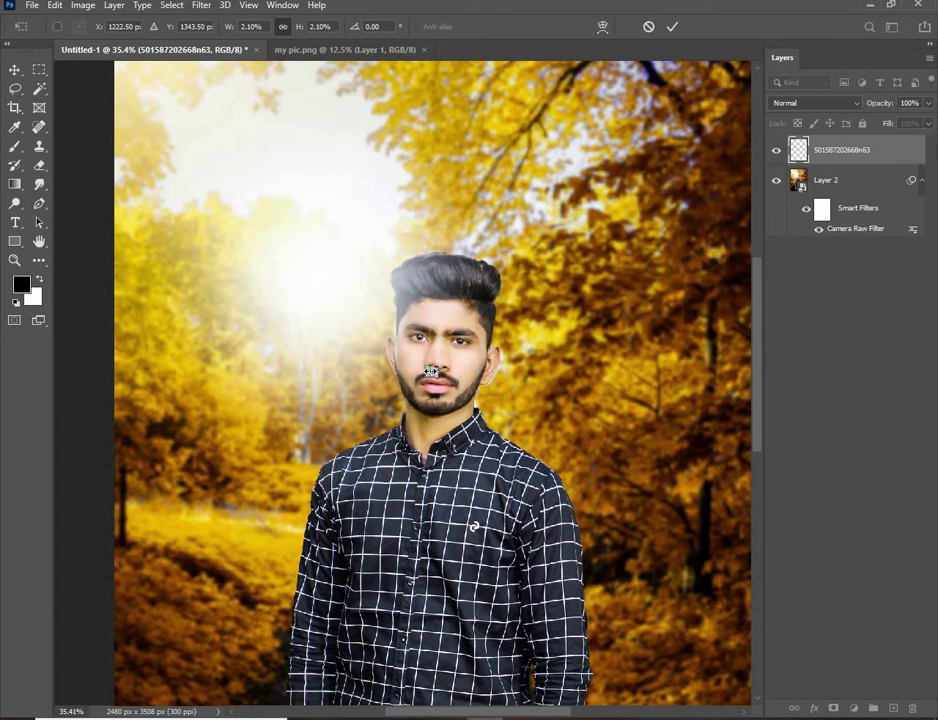
scroll(432, 370, "up", 1)
scroll(432, 370, "up", 2)
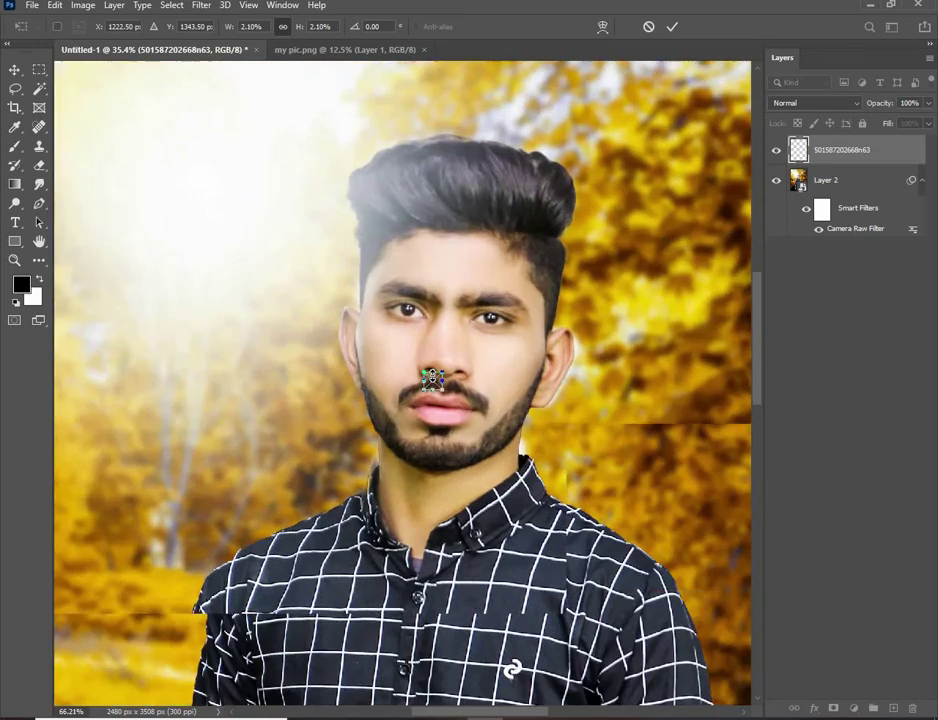
scroll(432, 372, "up", 1)
scroll(432, 375, "up", 1)
scroll(432, 376, "up", 1)
scroll(430, 378, "up", 1)
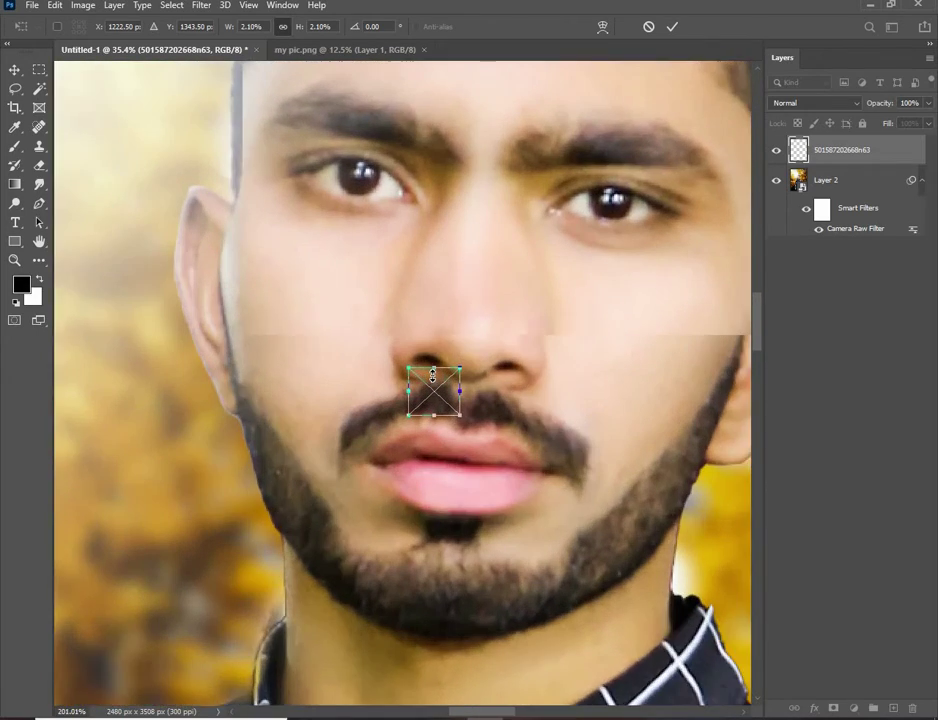
scroll(448, 383, "up", 1)
scroll(427, 494, "up", 1)
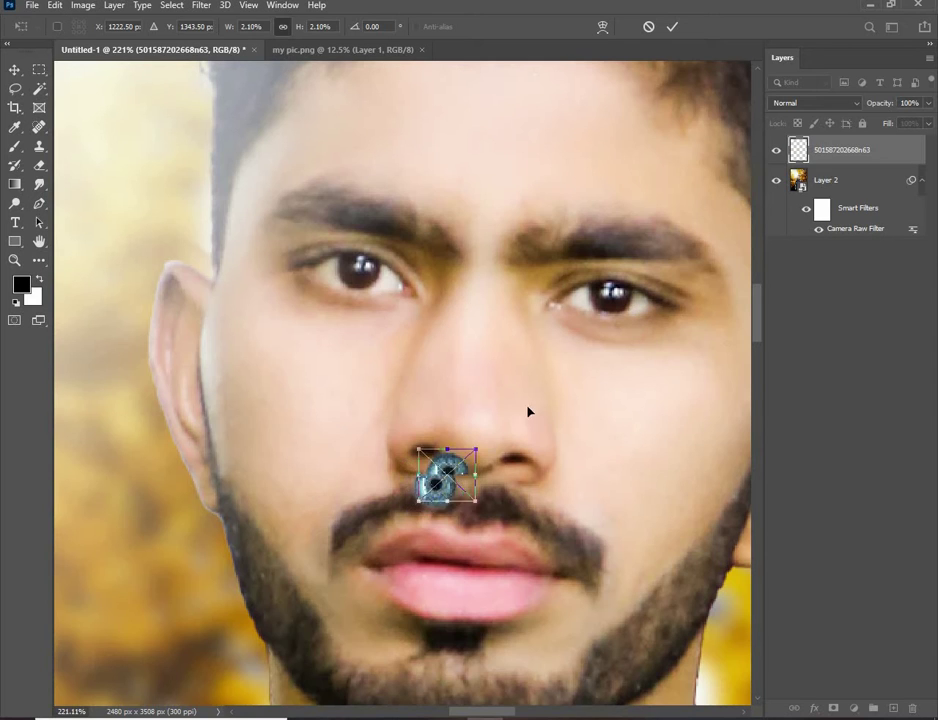
Position the small iris over the man's right eye, fine-tune its size, and commit.
left_click_drag(436, 487, 609, 302)
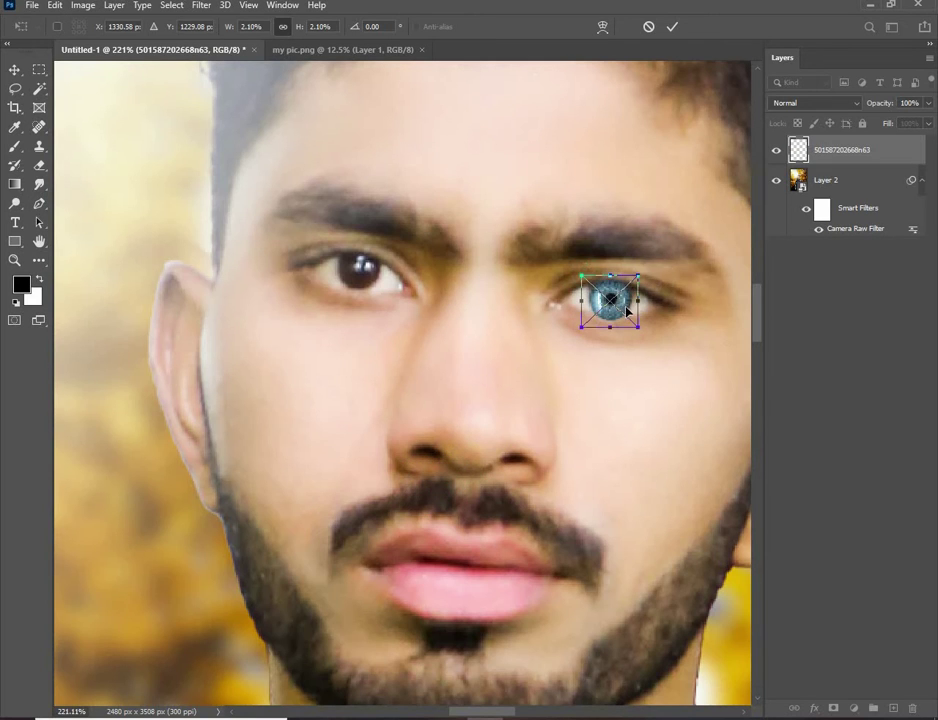
scroll(609, 302, "up", 3)
scroll(609, 302, "up", 2)
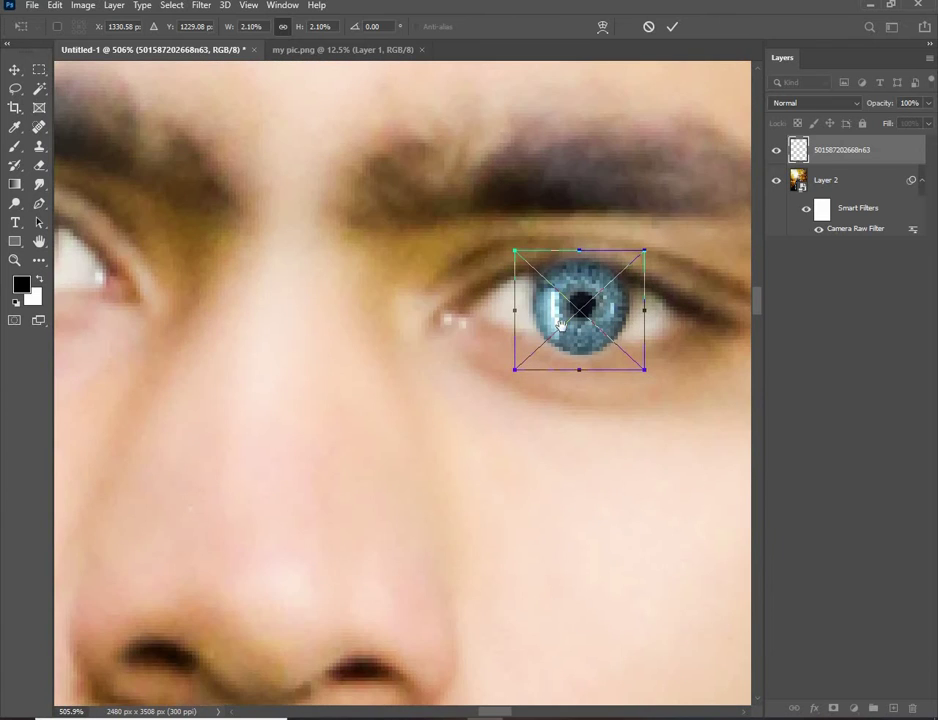
left_click_drag(500, 336, 368, 374)
left_click_drag(508, 349, 461, 347)
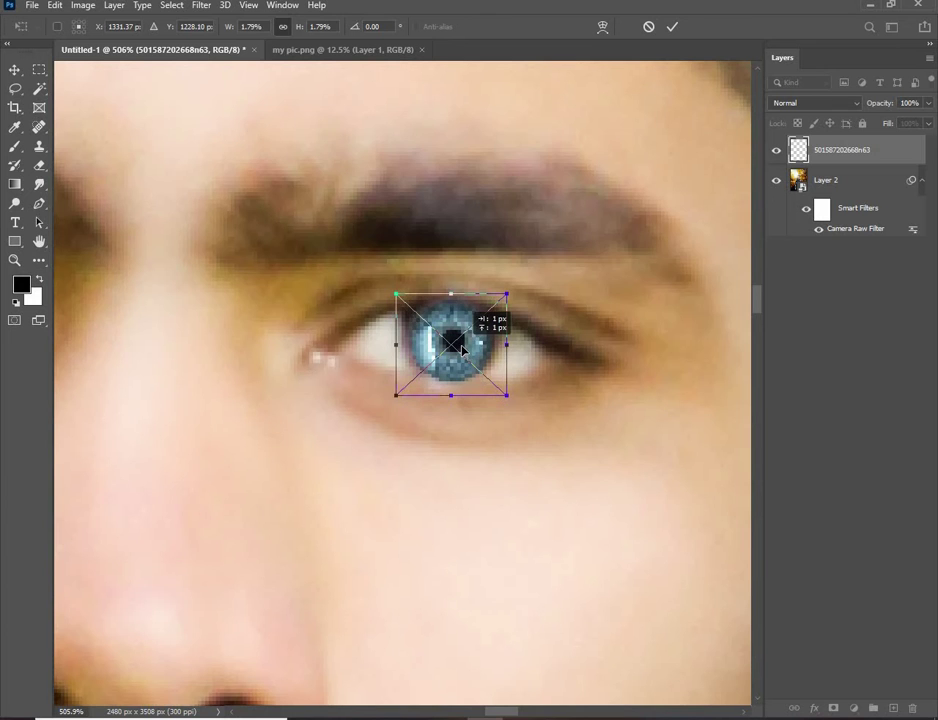
left_click(672, 27)
Place an Alt-dragged copy of the iris over the left eye and compare with the original hidden.
scroll(548, 245, "down", 3)
left_click_drag(460, 226, 580, 243)
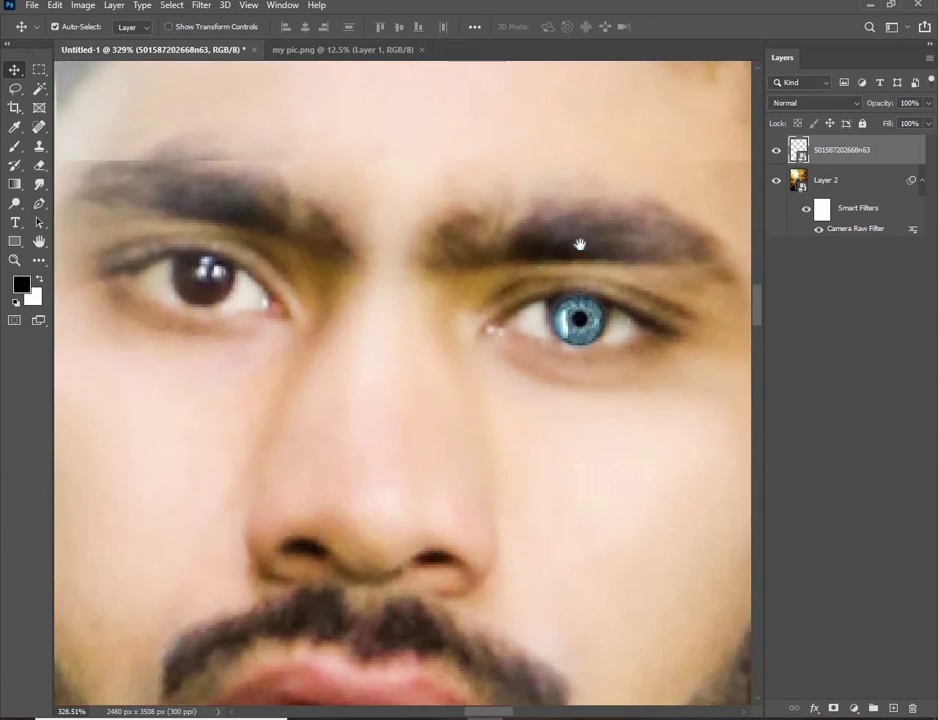
left_click_drag(605, 323, 231, 286)
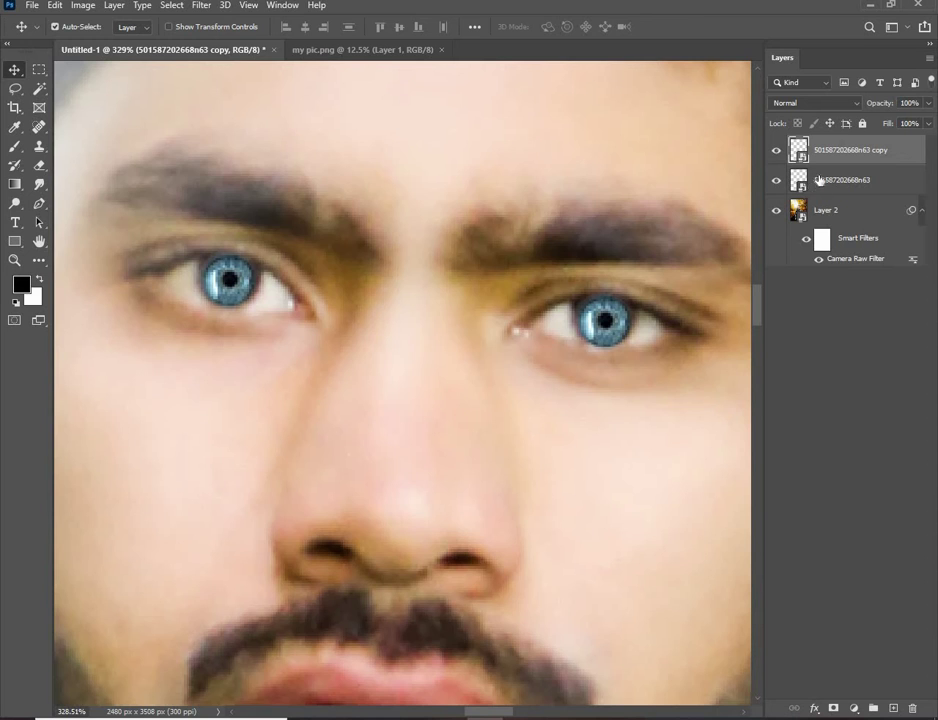
left_click(777, 181)
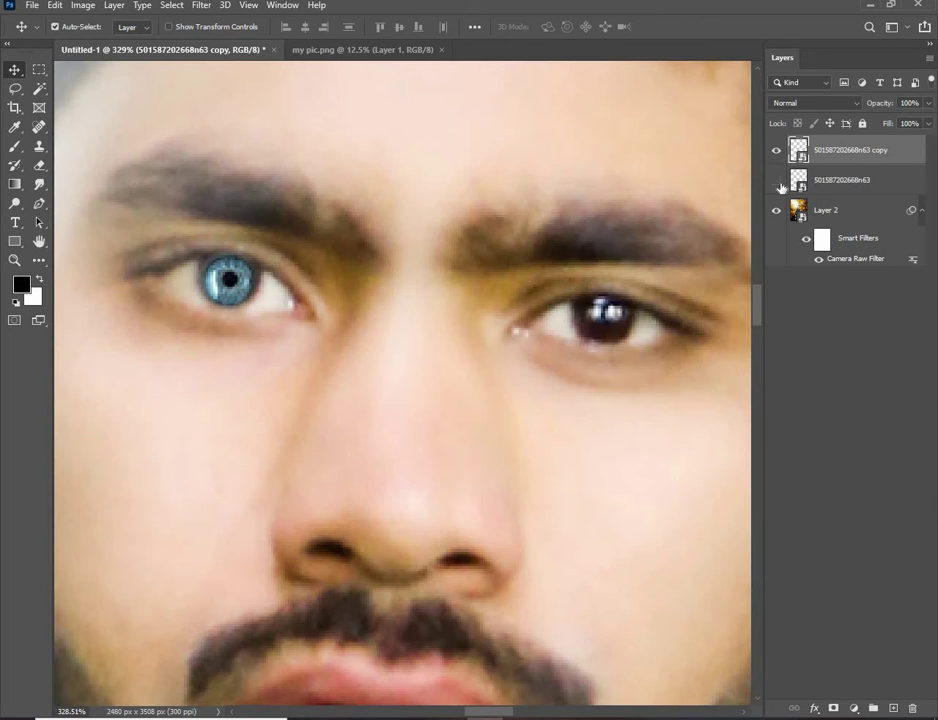
left_click(828, 104)
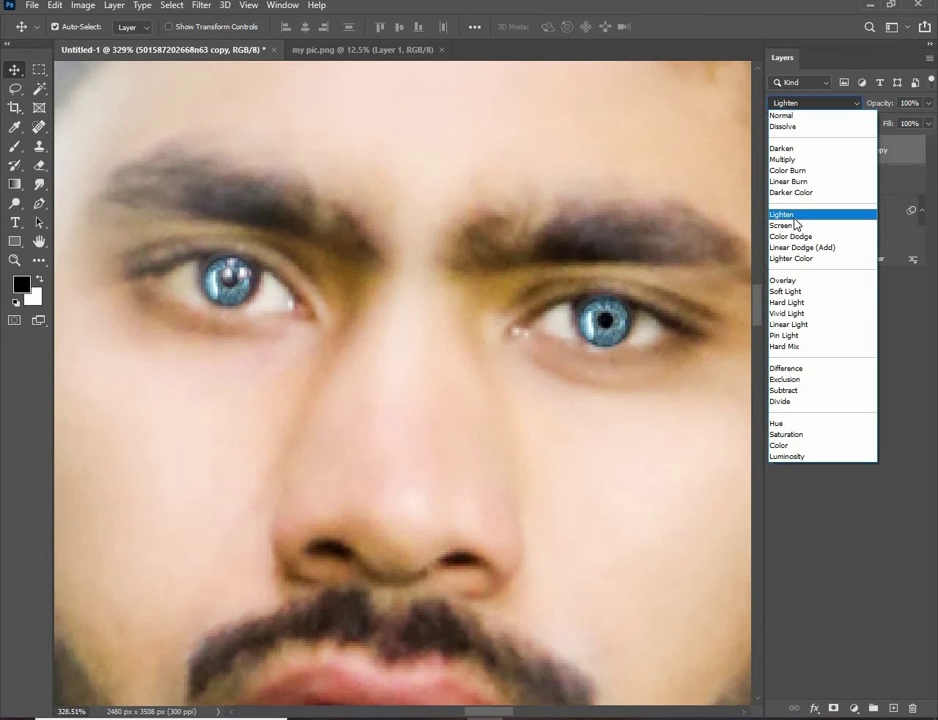
Set both the copied and original iris layers to Screen blending.
left_click(798, 226)
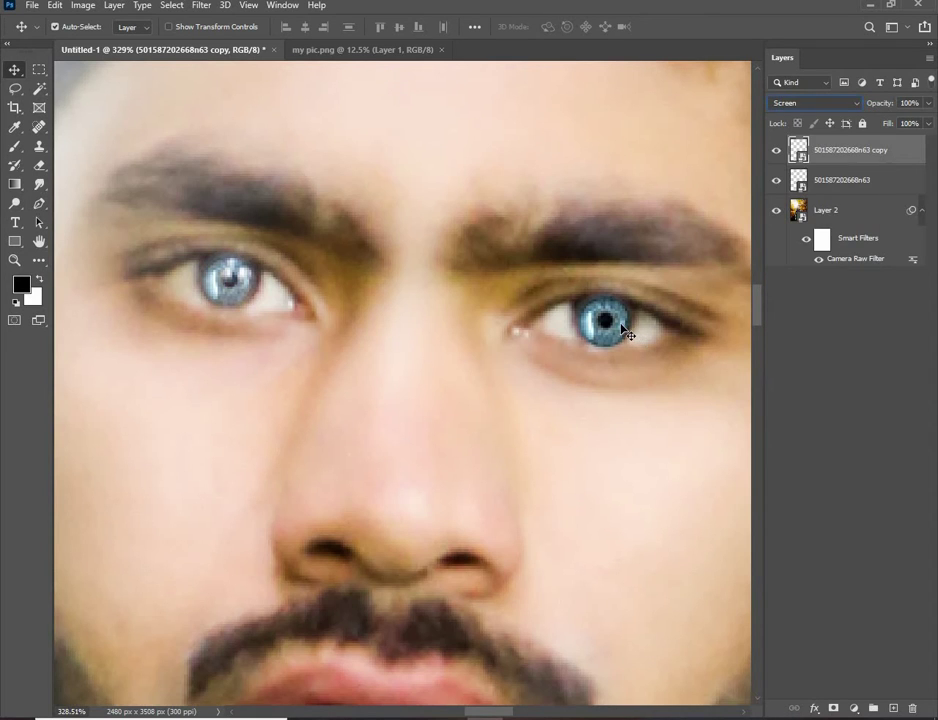
left_click(790, 180)
left_click(829, 104)
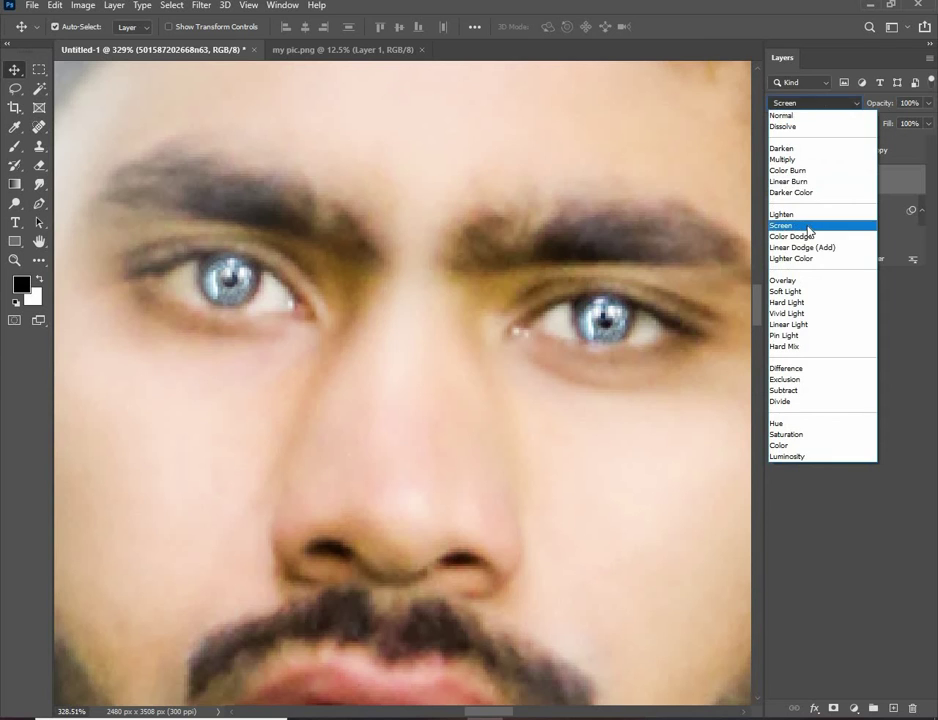
left_click(806, 222)
Lower the opacity of both iris layers together to 54%.
left_click(611, 446)
scroll(611, 446, "down", 3)
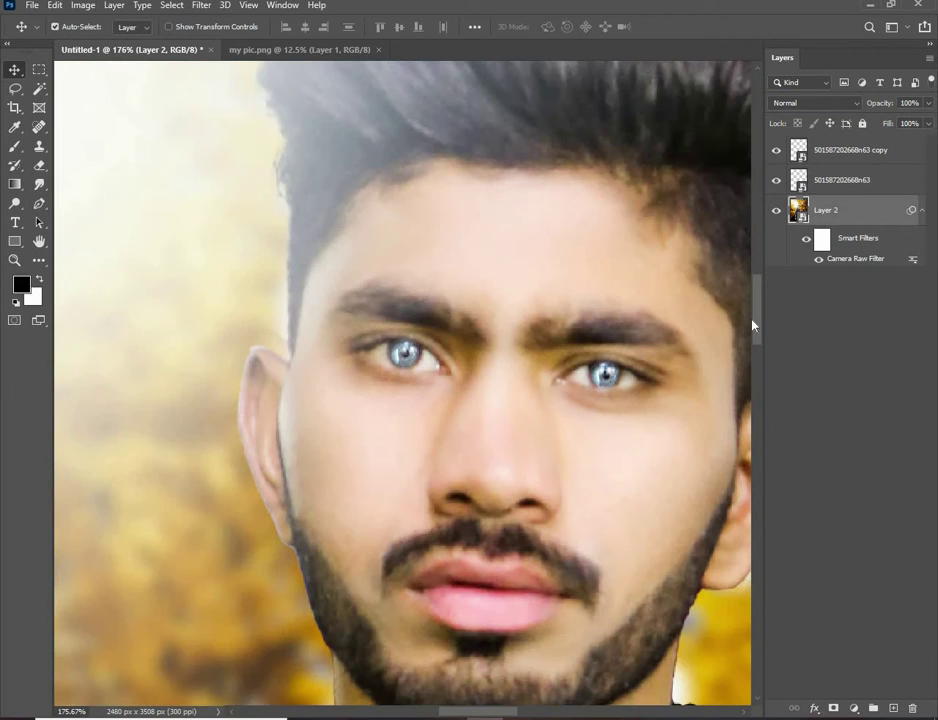
left_click(830, 205, "ctrl")
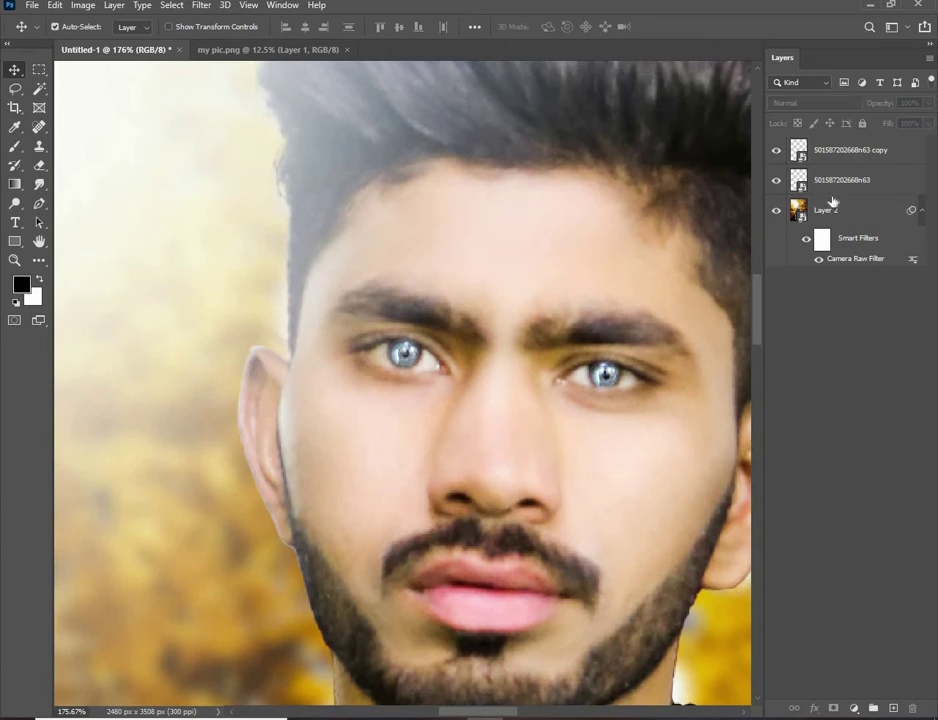
left_click(830, 153)
left_click(830, 180, "ctrl")
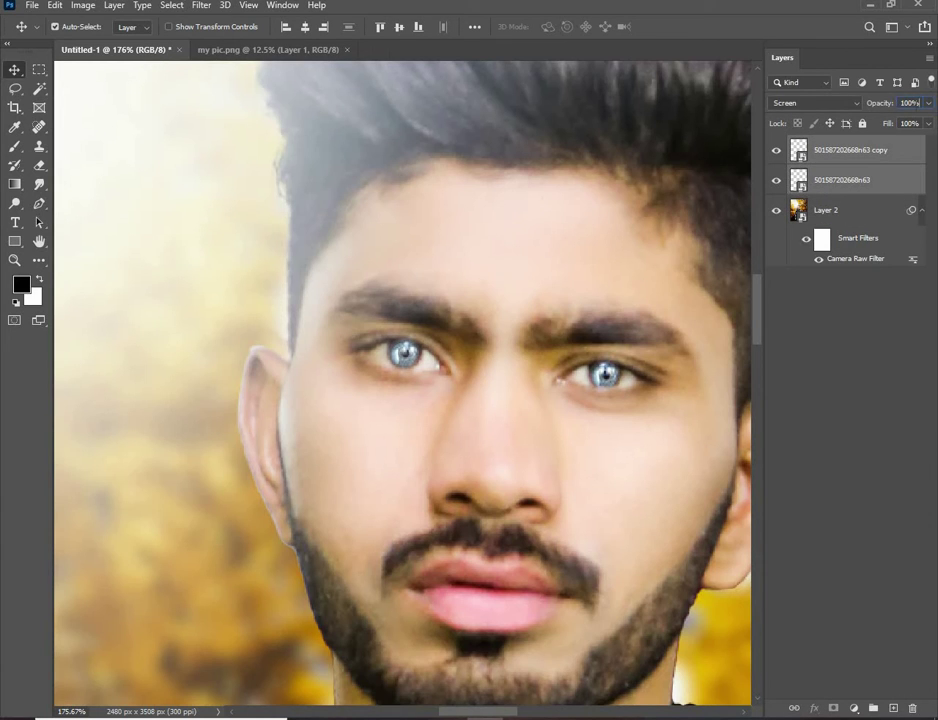
left_click(910, 103)
type("7565")
key("Return")
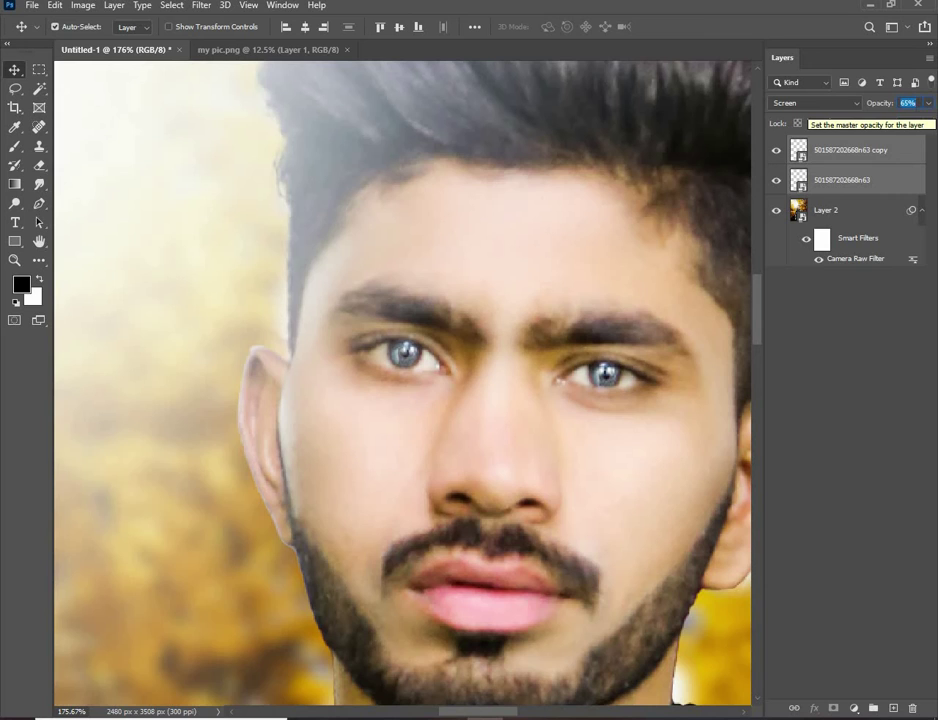
type("54")
key("Return")
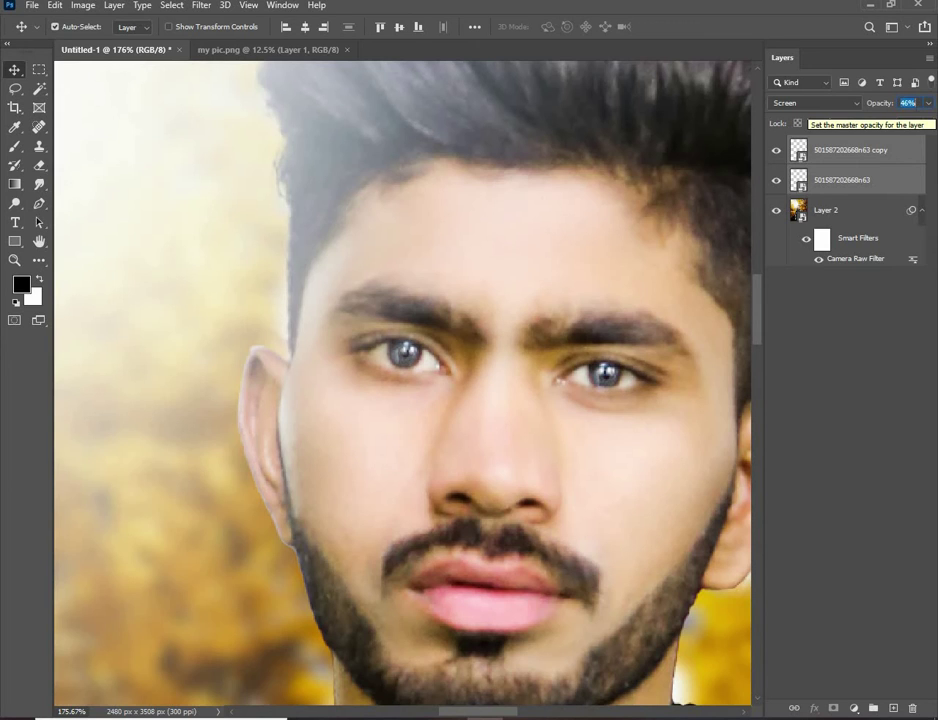
left_click(621, 448)
scroll(621, 448, "down", 5, "alt")
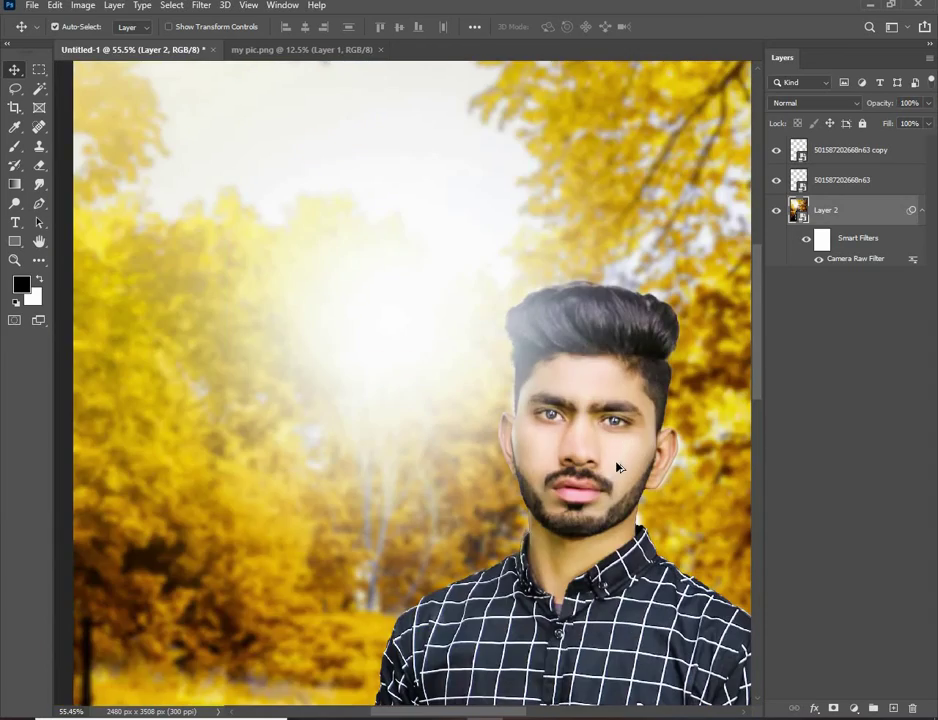
scroll(617, 467, "down", 5, "alt")
scroll(586, 429, "up", 2, "alt")
scroll(532, 373, "up", 1, "alt")
scroll(407, 287, "up", 2, "alt")
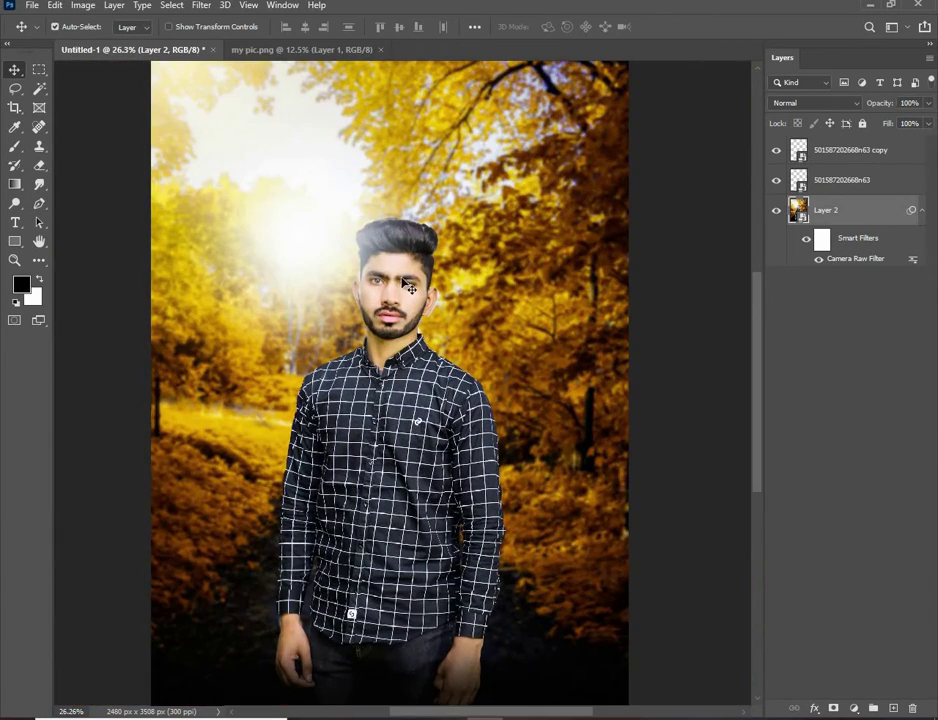
scroll(465, 311, "down", 1, "alt")
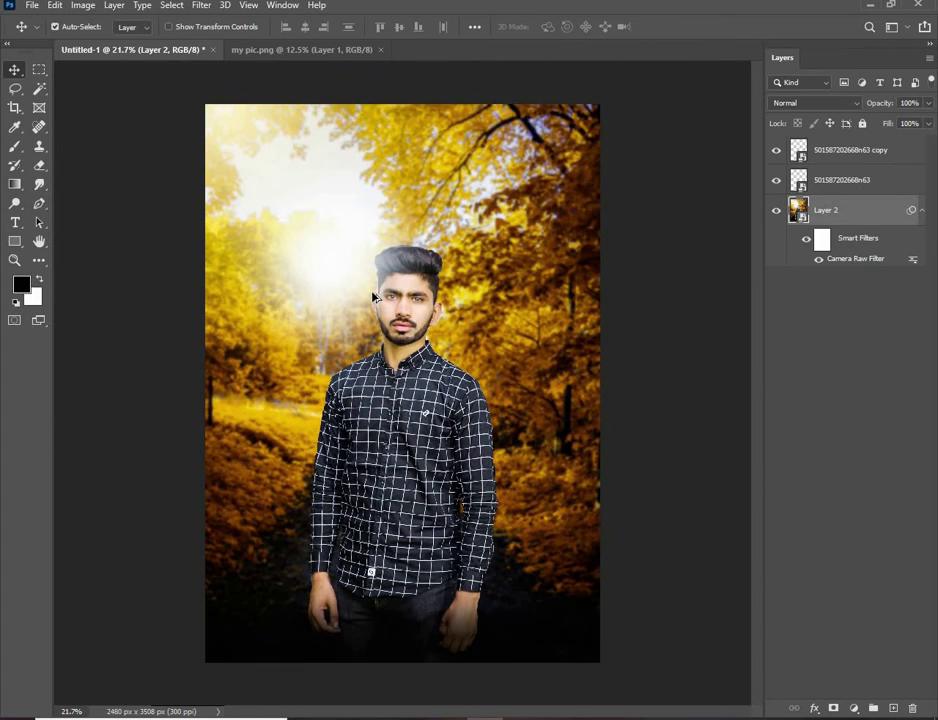
scroll(373, 297, "up", 2, "alt")
scroll(420, 330, "up", 2, "alt")
scroll(460, 350, "up", 1, "alt")
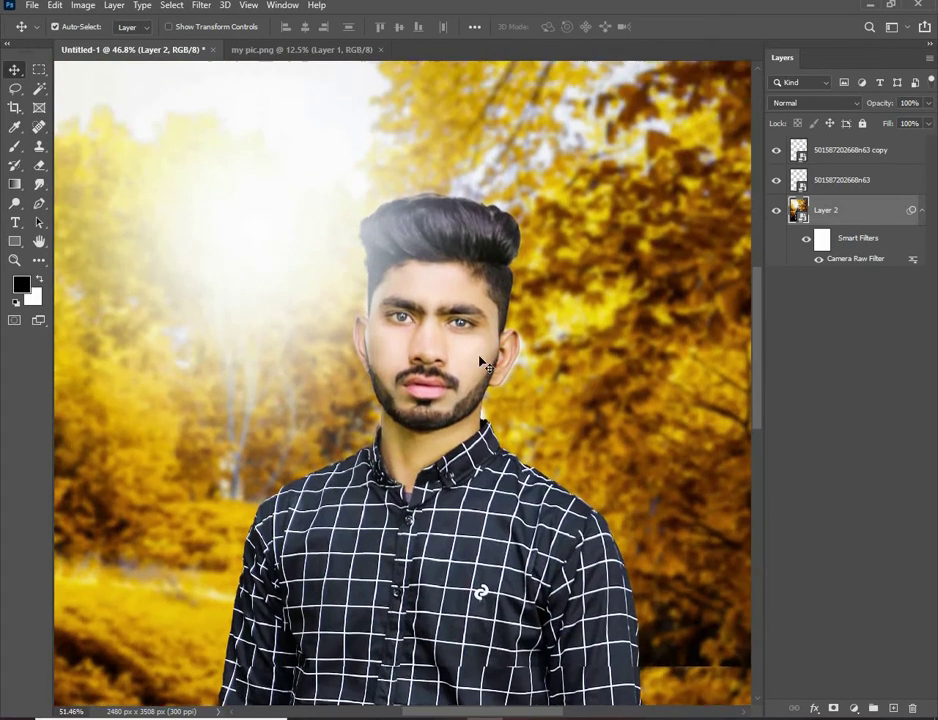
scroll(480, 362, "up", 1, "alt")
scroll(460, 375, "up", 2, "alt")
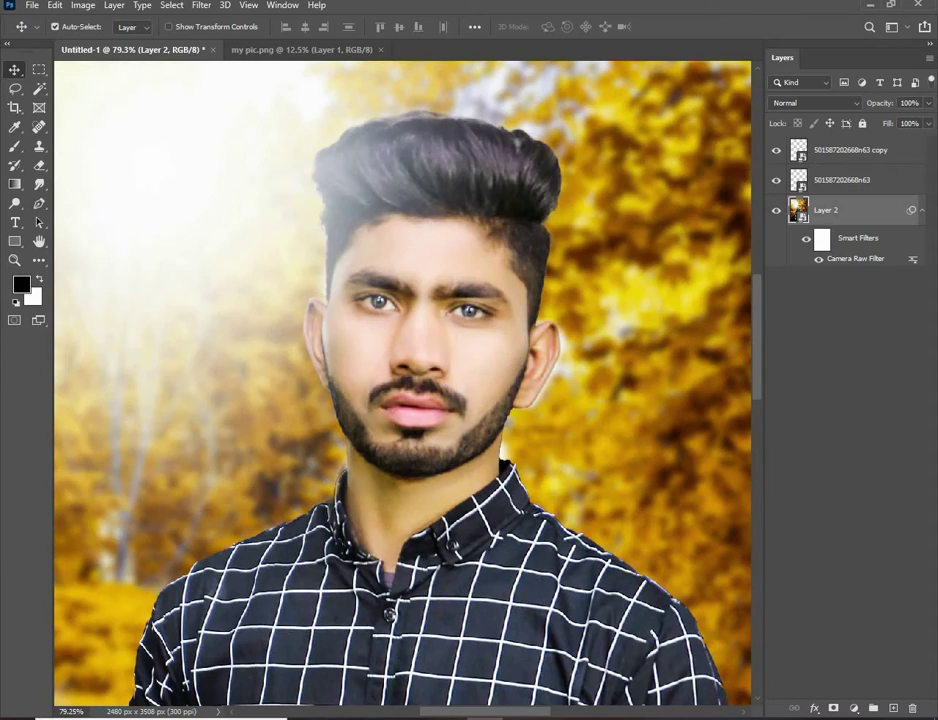
scroll(550, 348, "down", 2, "alt")
scroll(550, 348, "down", 6, "alt")
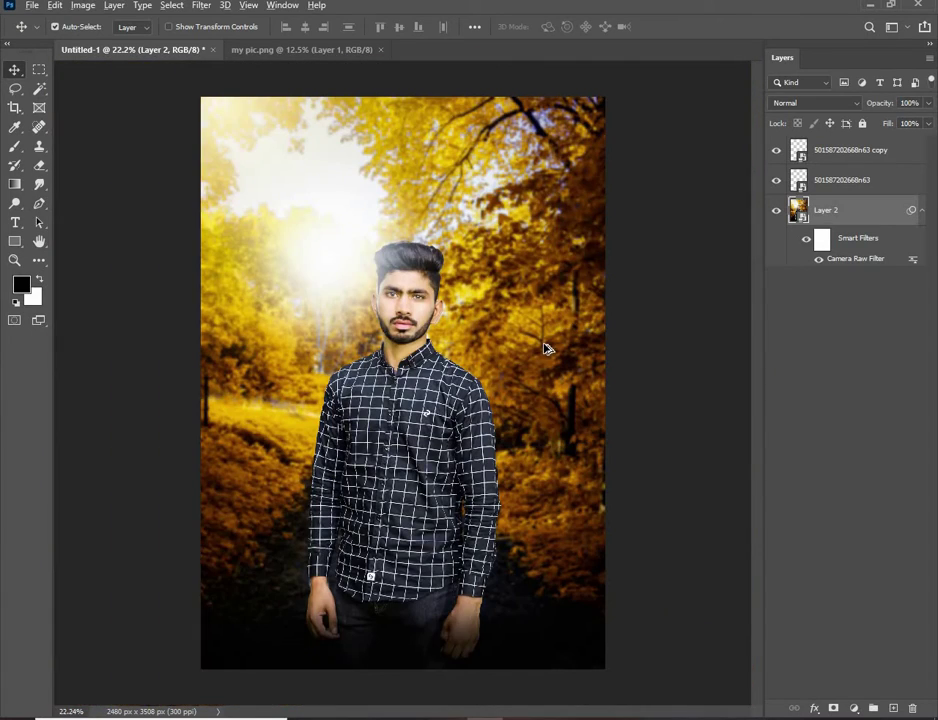
scroll(545, 346, "up", 1, "alt")
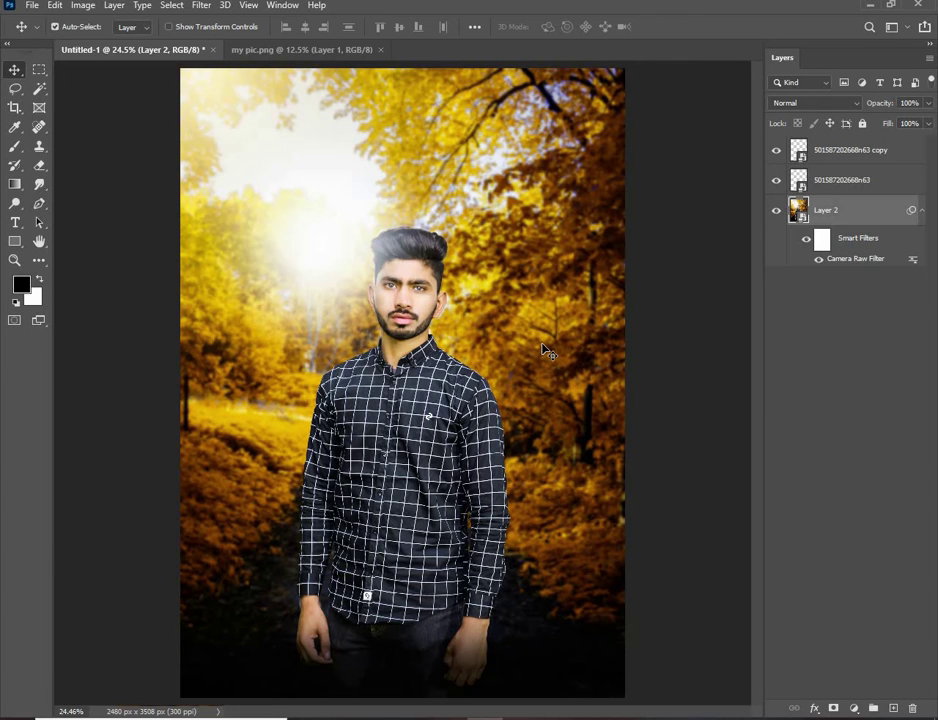
Add Selective Color 1 with Cyan in the Cyans pushed to maximum, then close Properties.
left_click(798, 566)
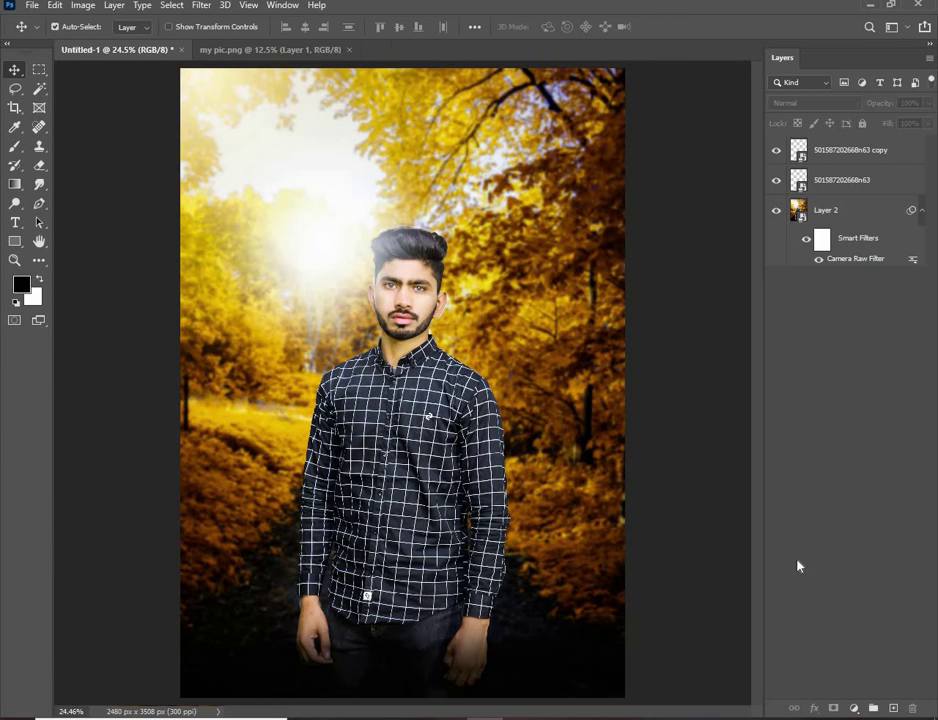
left_click(852, 707)
left_click(848, 697)
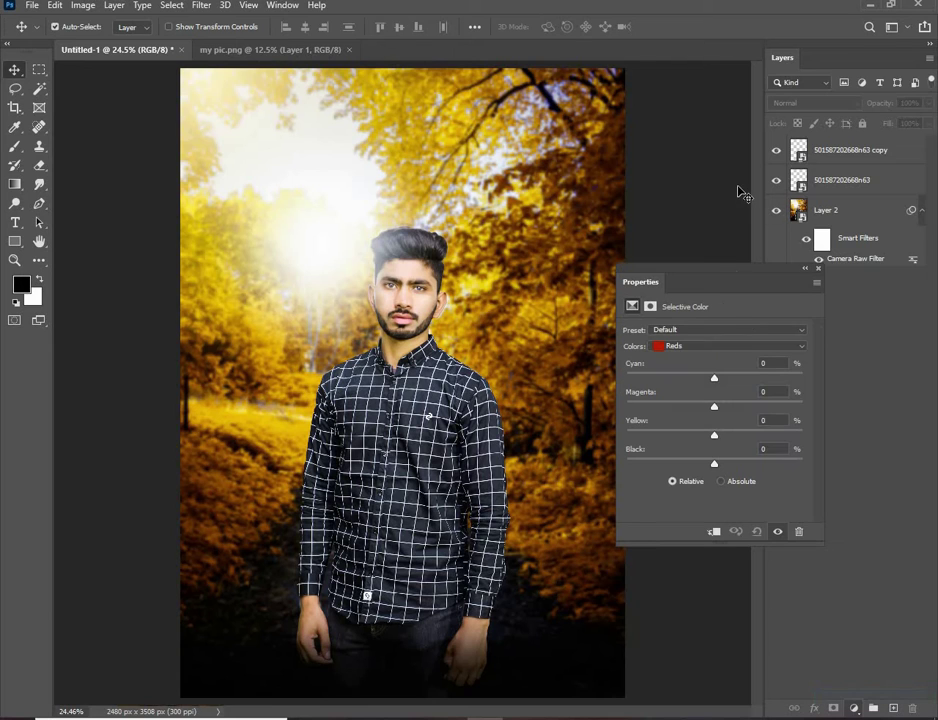
left_click(723, 347)
left_click(702, 386)
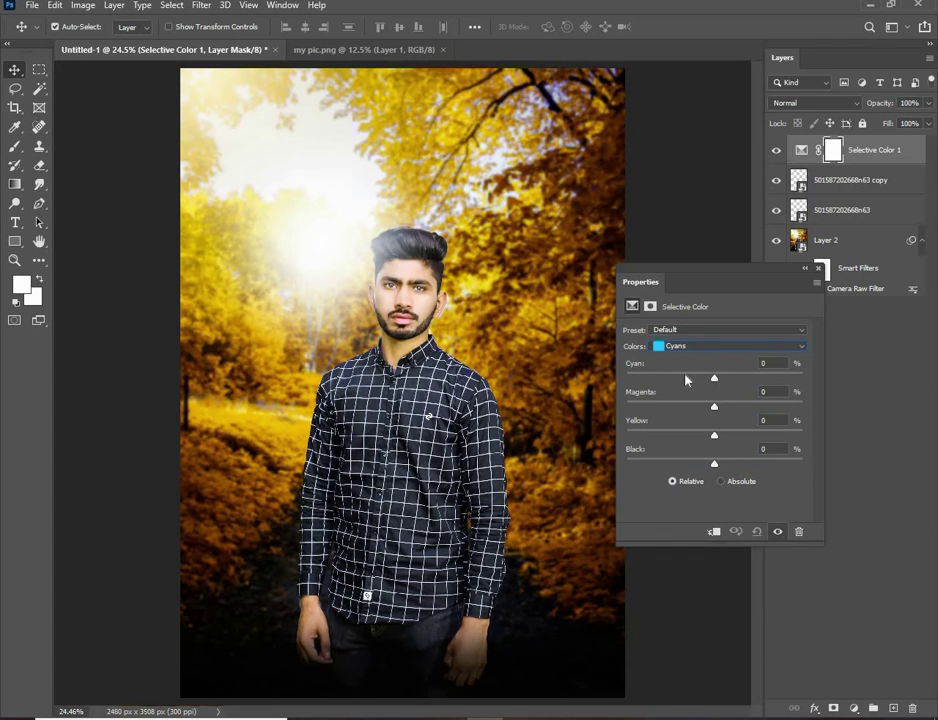
left_click_drag(714, 378, 802, 378)
left_click(519, 388)
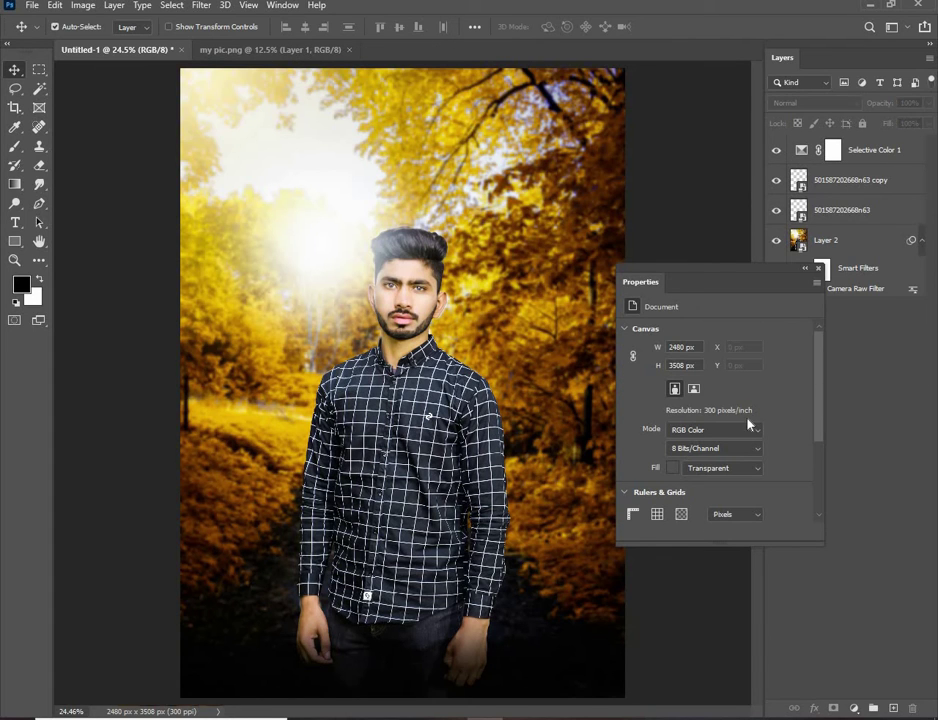
left_click(817, 268)
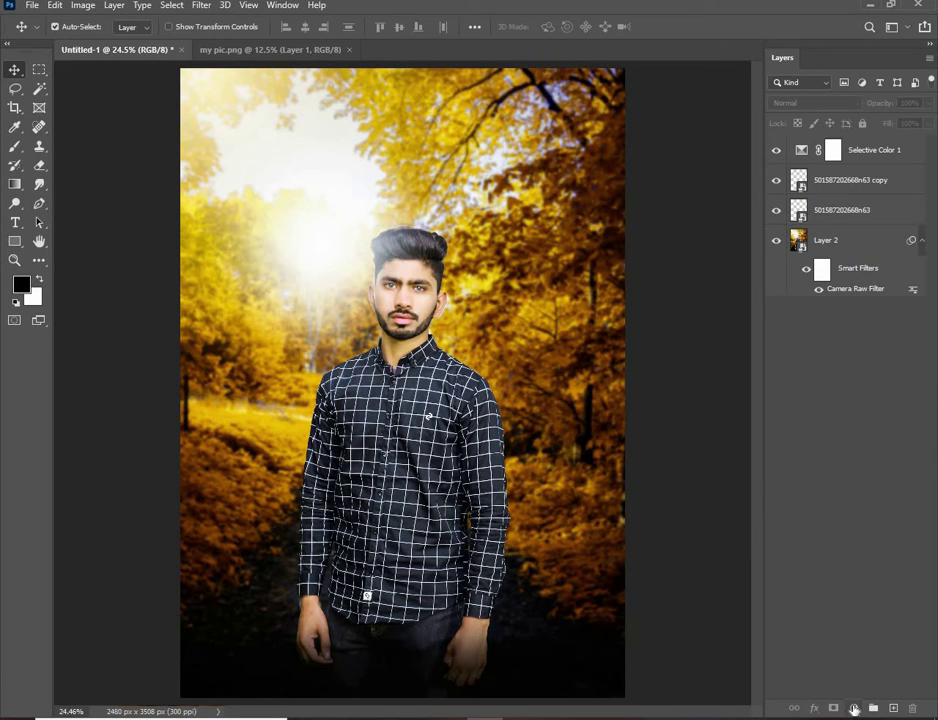
Add Selective Color 2 and in the Cyans cut cyan, max magenta, raise yellow and black.
left_click(853, 708)
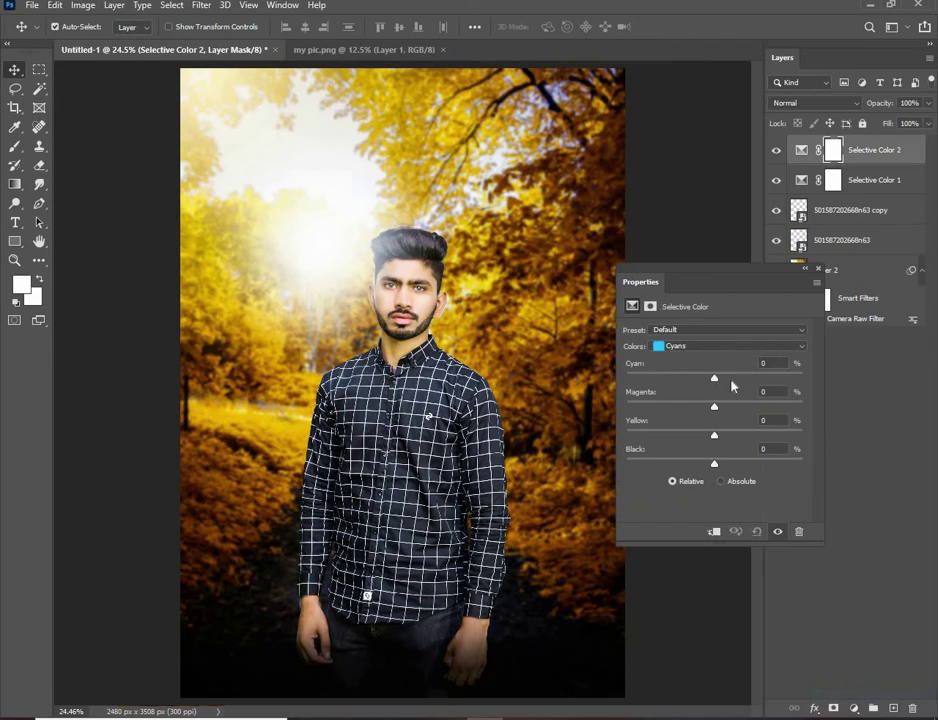
left_click_drag(714, 379, 627, 379)
left_click_drag(714, 403, 603, 398)
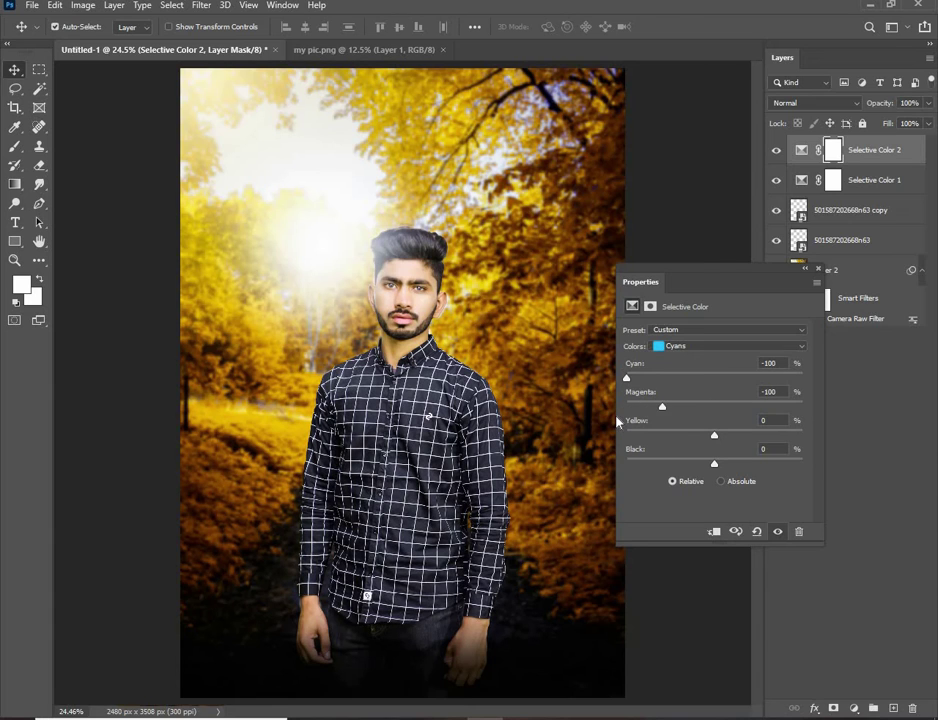
mouse_move(627, 406)
left_mouse_down()
mouse_move(886, 420)
mouse_move(509, 416)
left_mouse_up()
left_click_drag(596, 444, 876, 433)
left_click_drag(737, 461, 845, 461)
In the Yellows, set cyan near neutral, magenta to -12, and boost yellow.
left_click(744, 349)
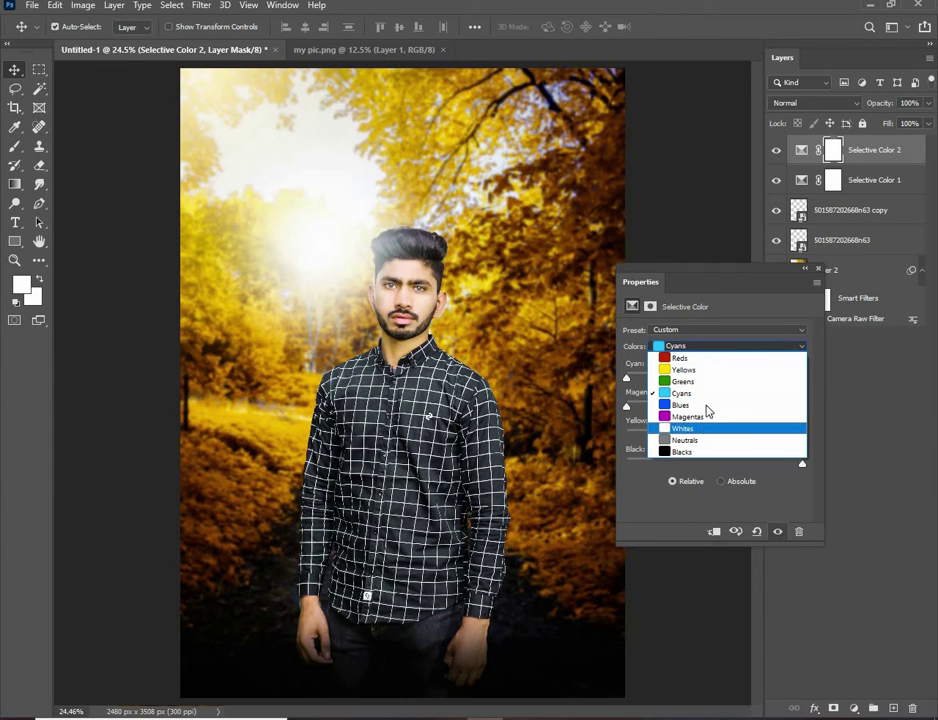
left_click(702, 370)
left_click_drag(714, 378, 588, 383)
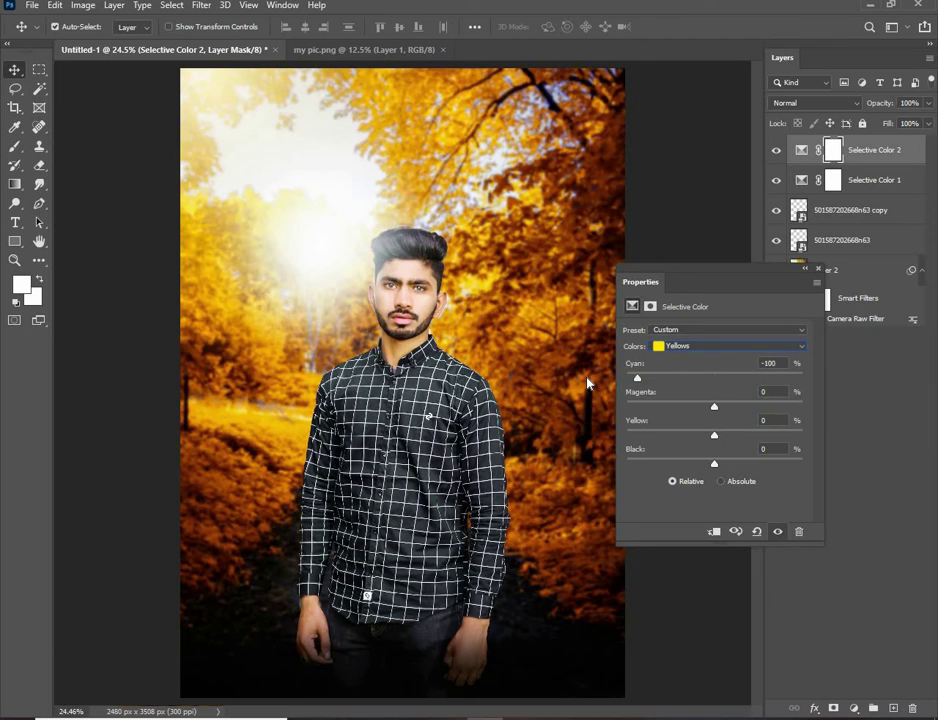
left_click_drag(721, 375, 823, 380)
mouse_move(745, 385)
left_mouse_down()
mouse_move(716, 384)
mouse_move(677, 410)
left_mouse_up()
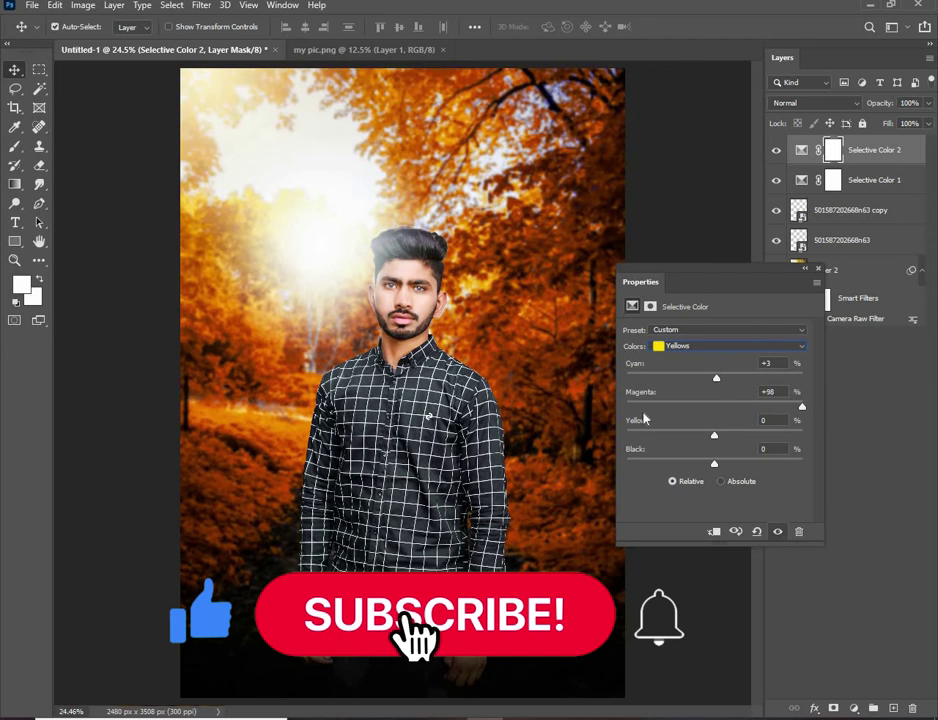
left_click(703, 405)
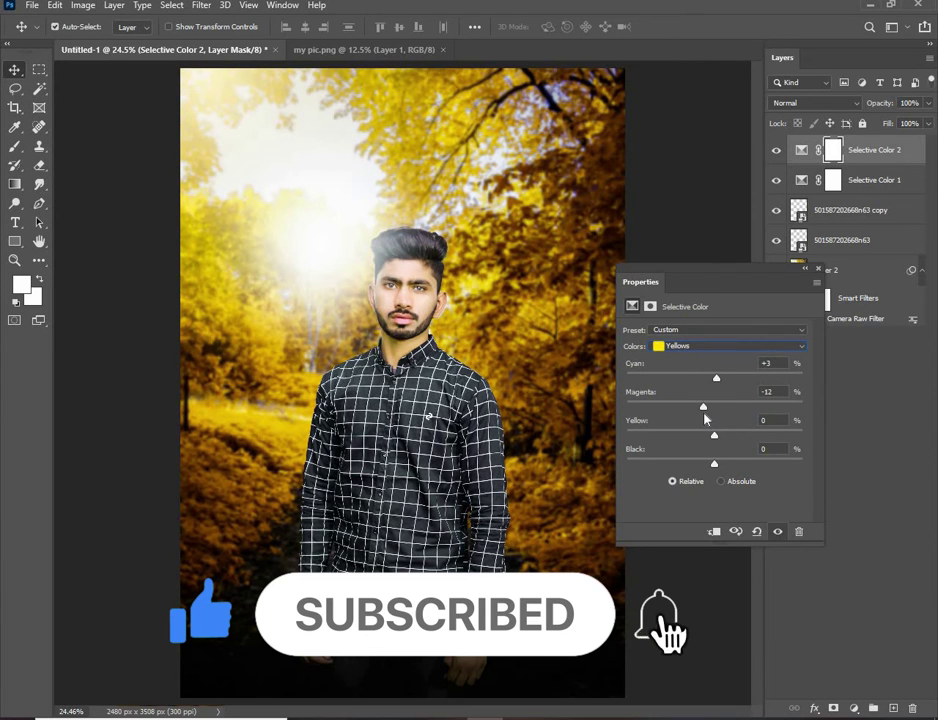
mouse_move(715, 436)
left_mouse_down()
mouse_move(736, 438)
mouse_move(716, 438)
left_mouse_up()
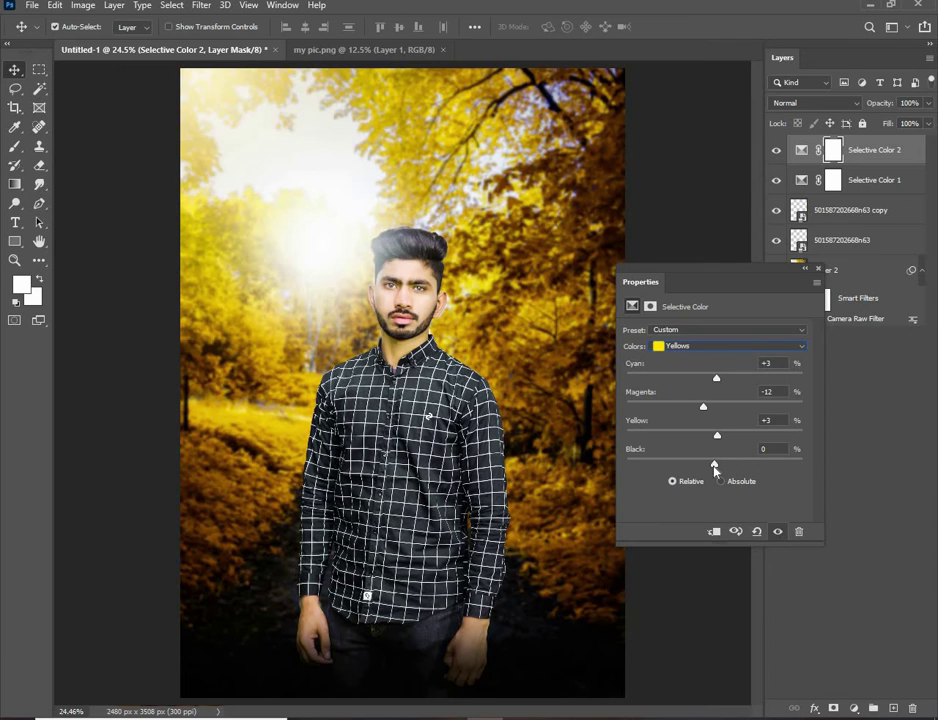
In the Neutrals, set cyan to -17 and magenta near zero, then close Properties.
left_click(707, 347)
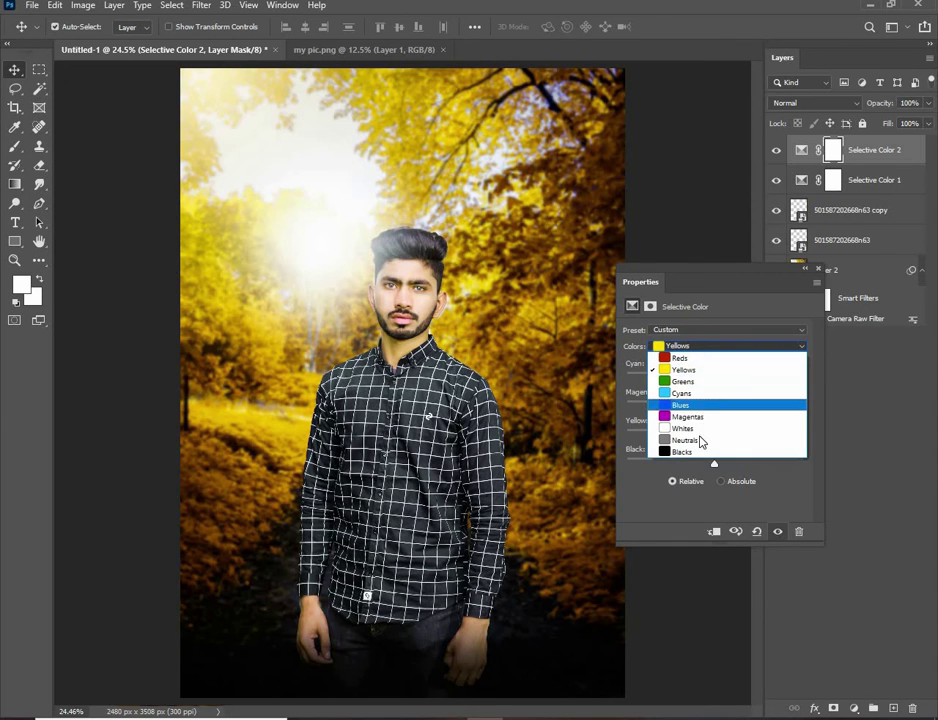
left_click(702, 440)
left_click_drag(713, 380, 690, 378)
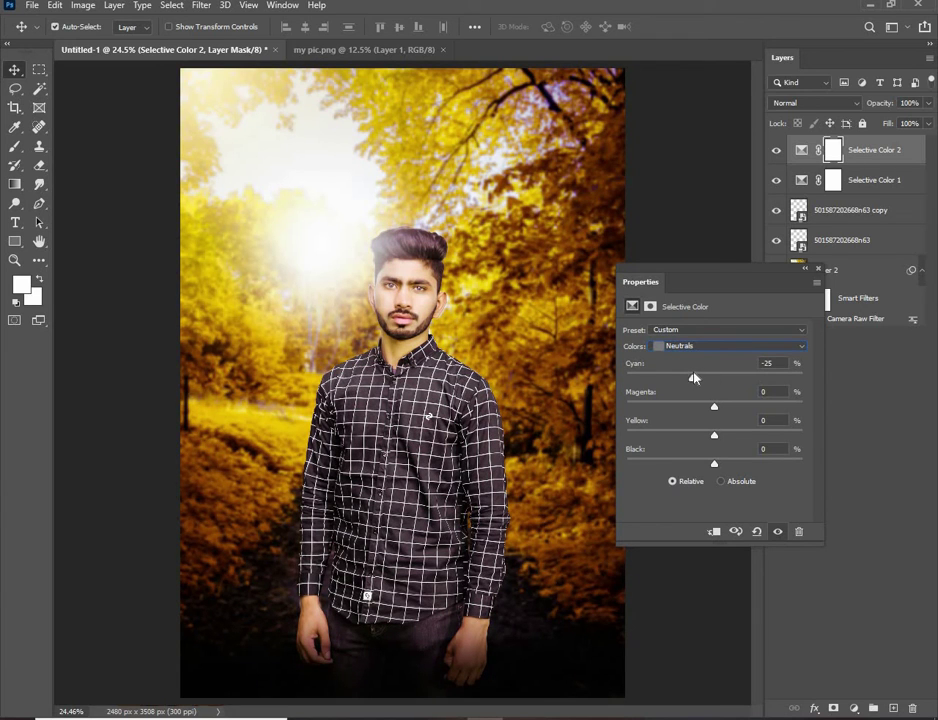
left_click_drag(697, 377, 700, 377)
mouse_move(716, 410)
left_mouse_down()
mouse_move(685, 412)
mouse_move(705, 410)
left_mouse_up()
mouse_move(713, 409)
left_mouse_down()
mouse_move(724, 410)
mouse_move(716, 411)
left_mouse_up()
left_click(818, 269)
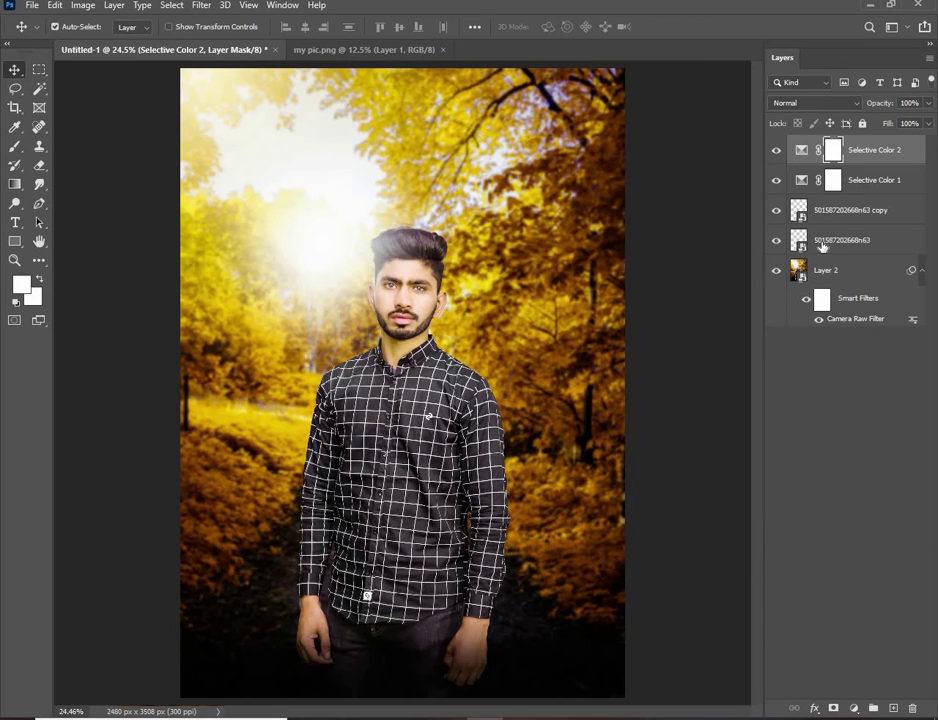
Compare the two Selective Color layers and delete Selective Color 1.
left_click(775, 150)
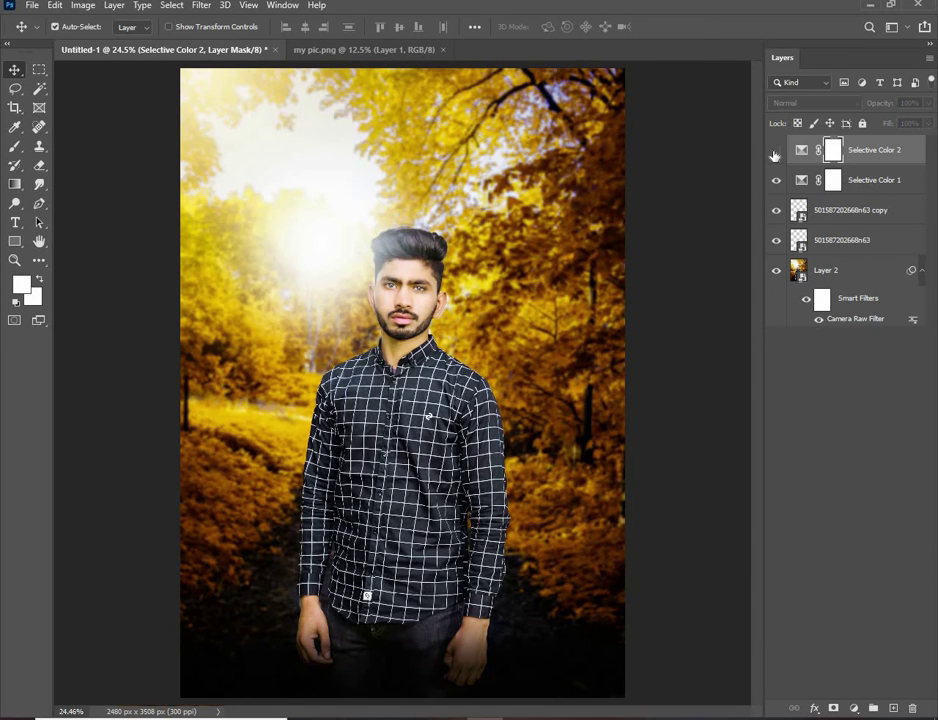
left_click(776, 180)
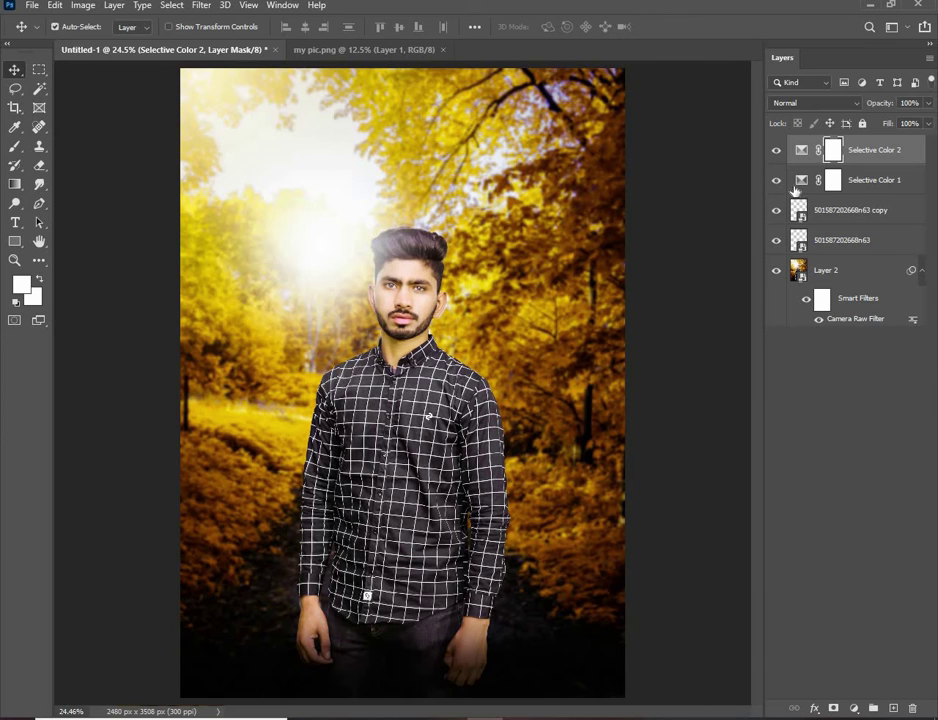
left_click_drag(804, 184, 913, 708)
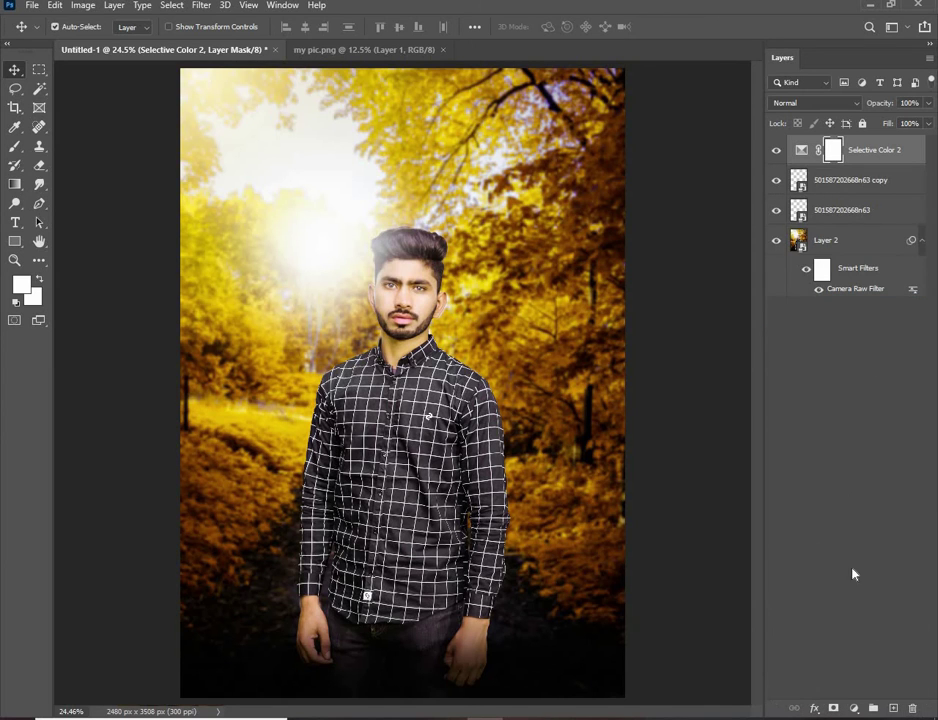
left_click(776, 150)
Select all remaining layers down to Layer 2 and convert them to one smart object.
scroll(484, 289, "down", 1)
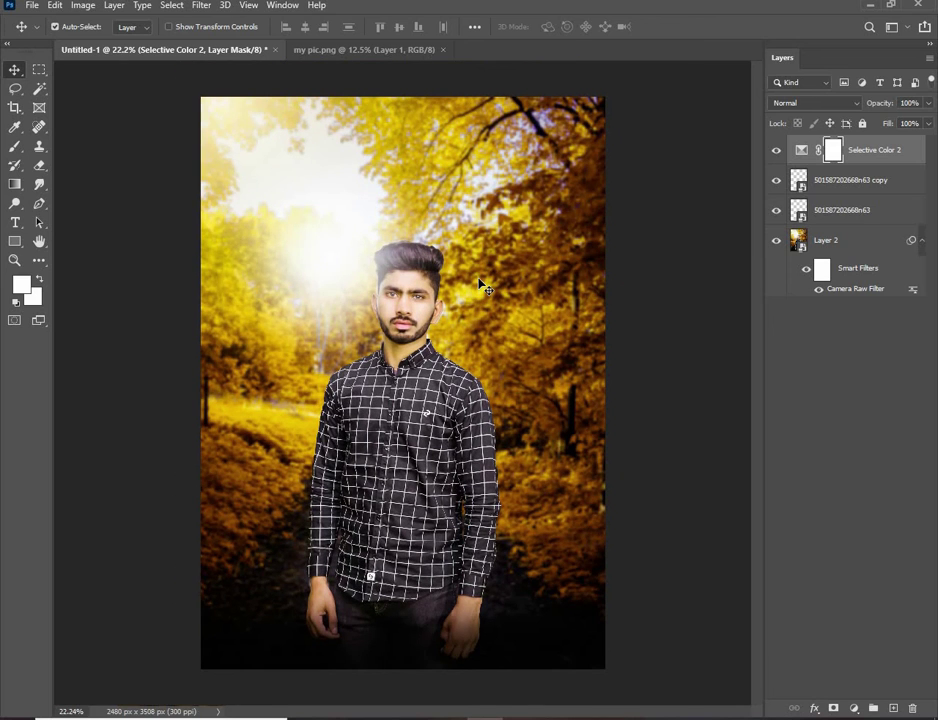
scroll(484, 287, "up", 1)
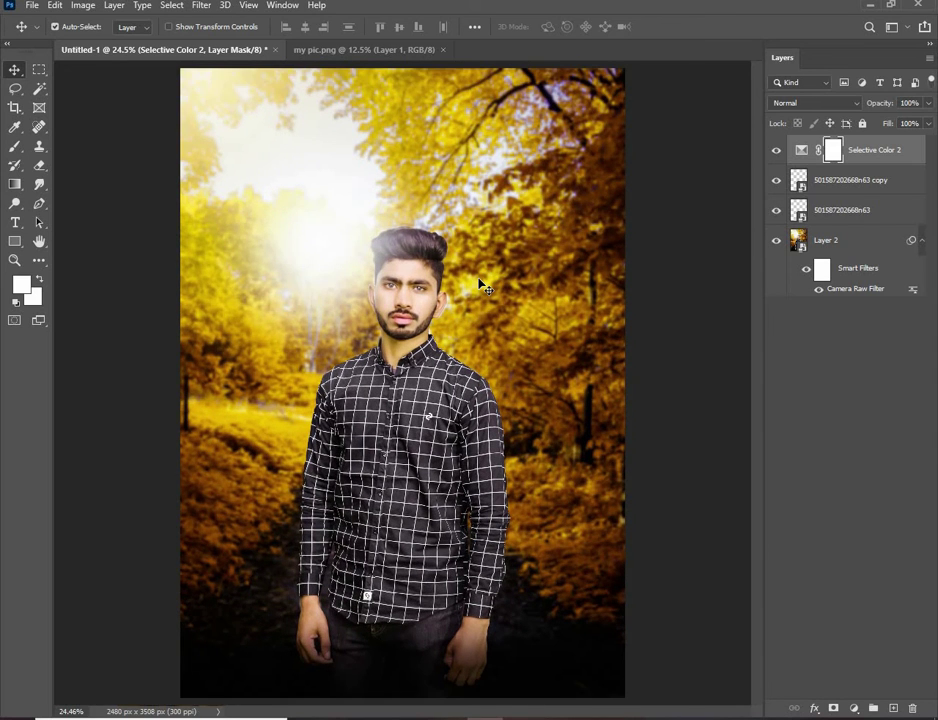
left_click(862, 248)
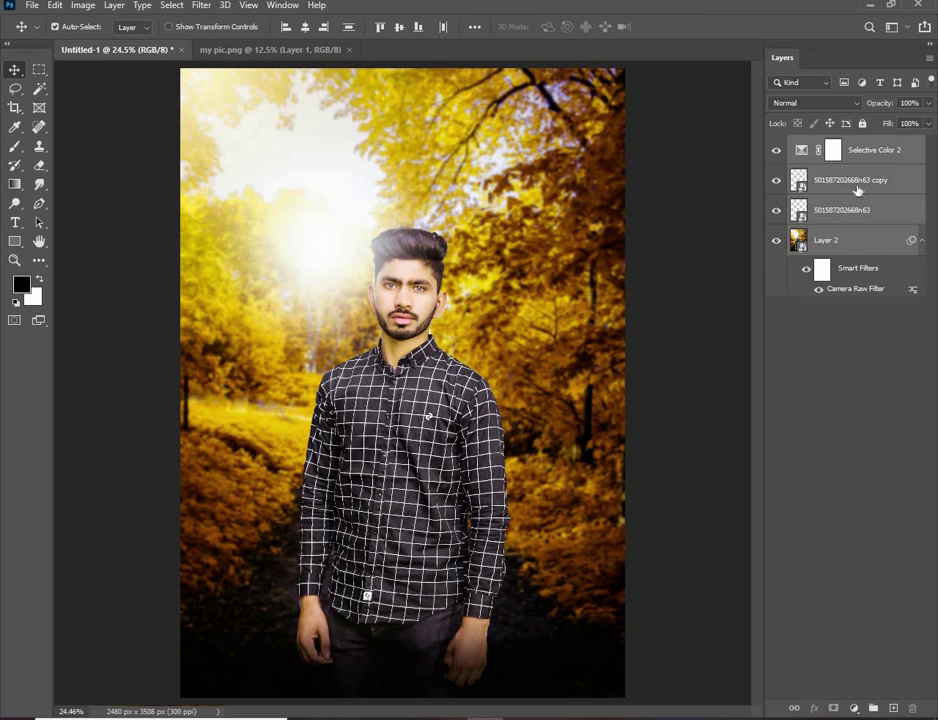
right_click(798, 188)
left_click(750, 236)
Apply a Camera Raw filter with slightly raised contrast and Clarity +18.
left_click(199, 6)
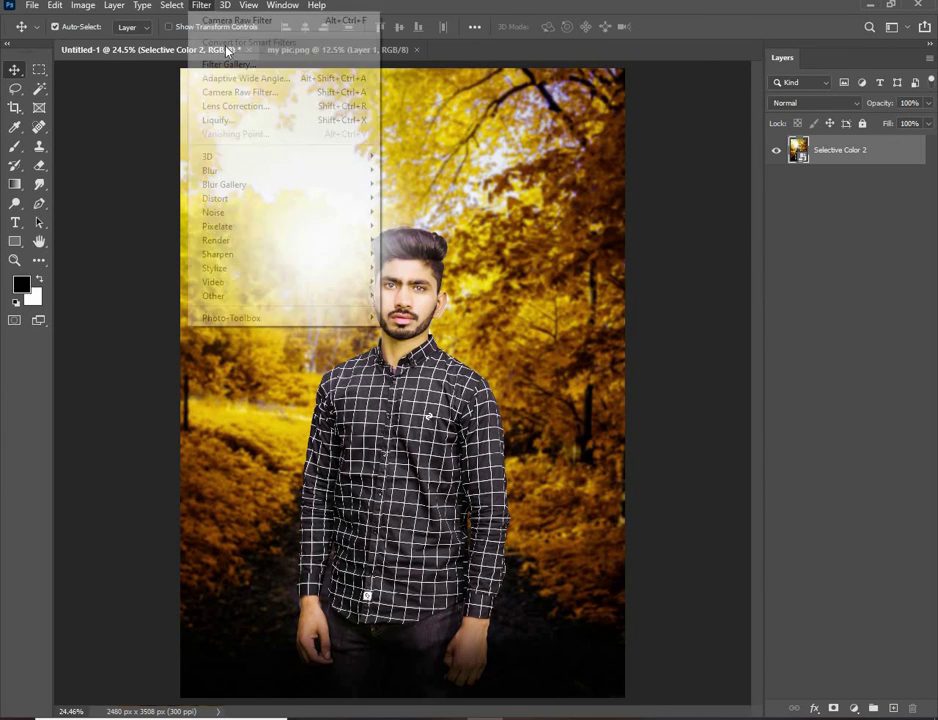
left_click(247, 91)
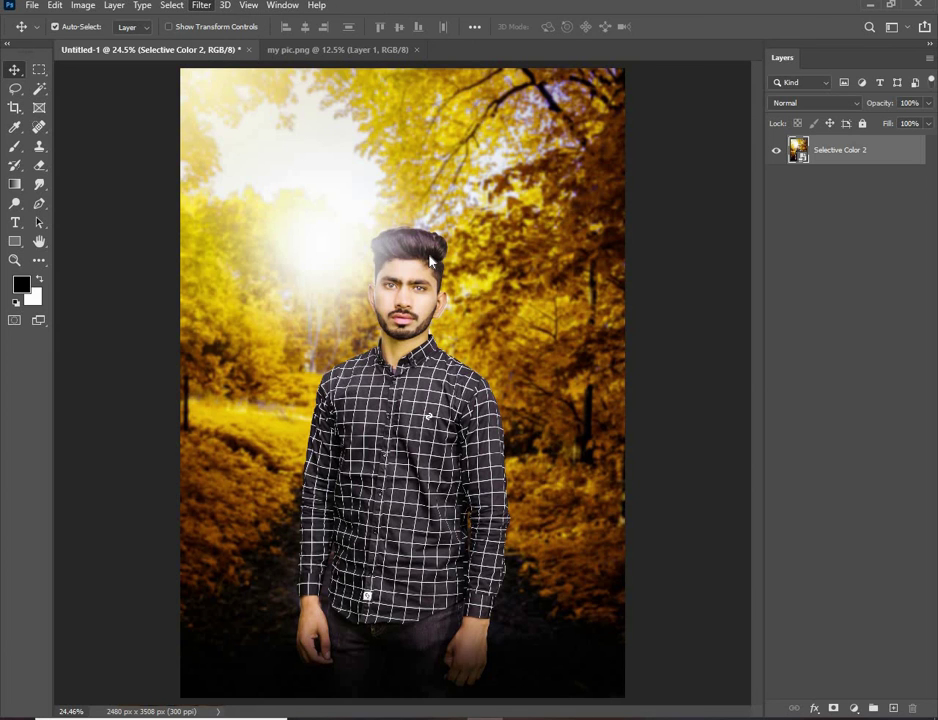
scroll(795, 370, "up", 2)
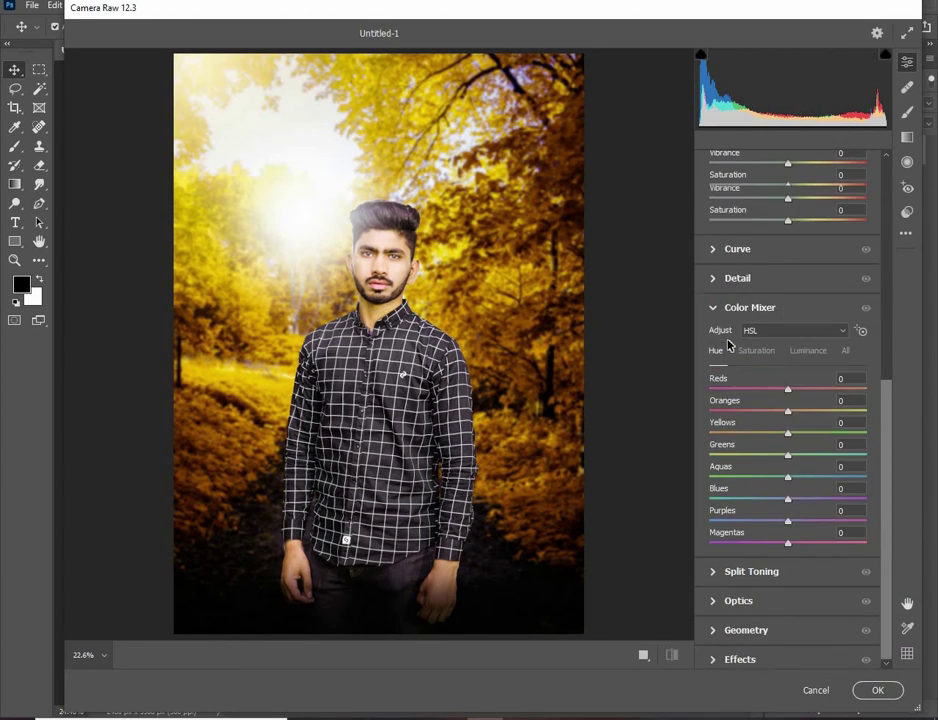
scroll(795, 370, "up", 8)
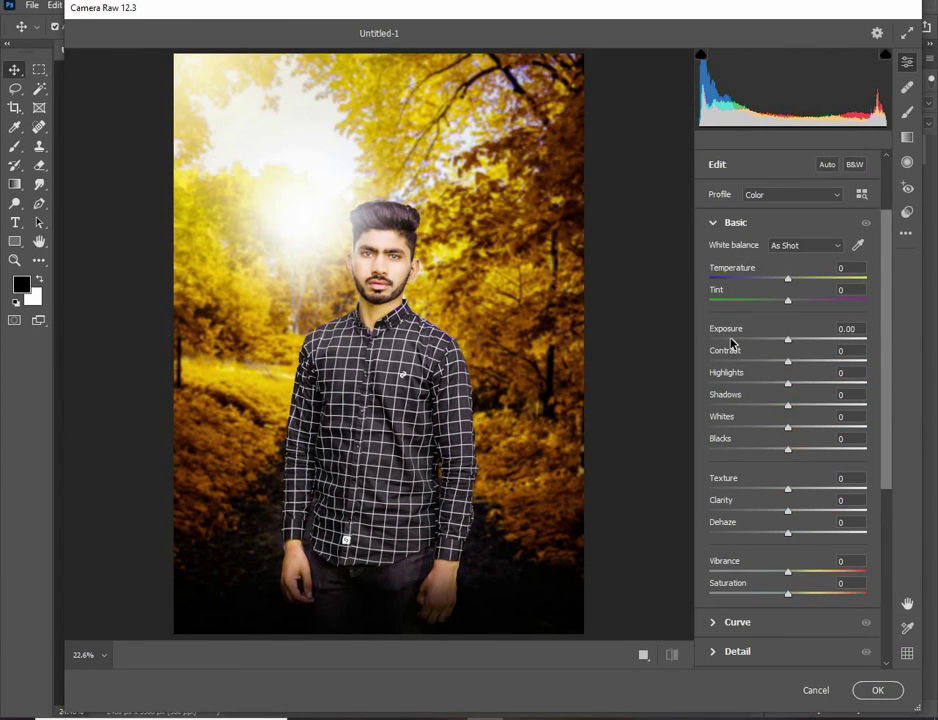
left_click(797, 362)
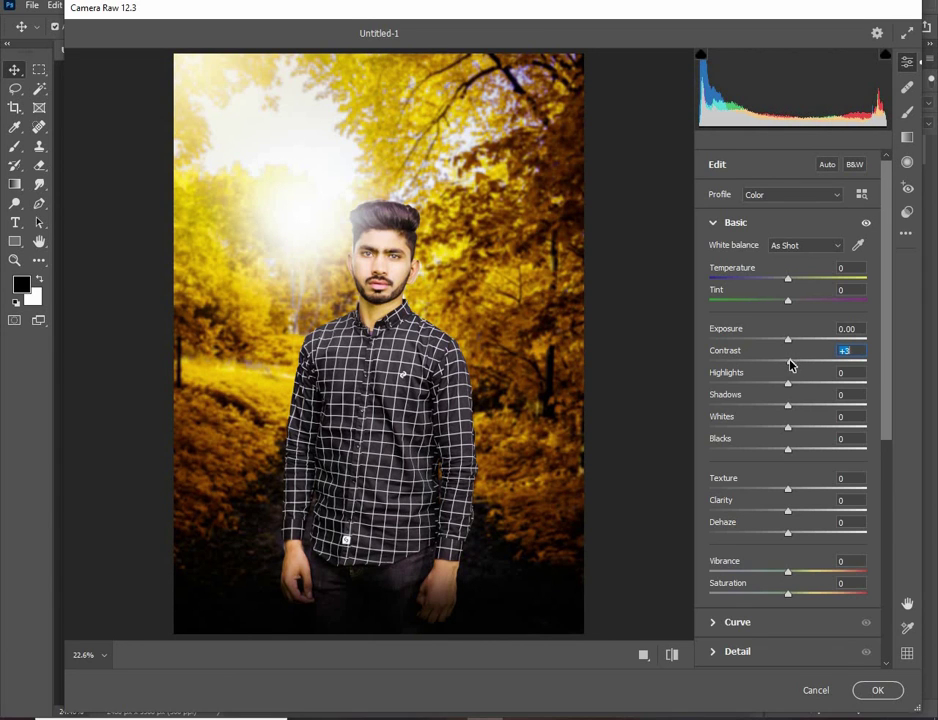
scroll(800, 420, "down", 2)
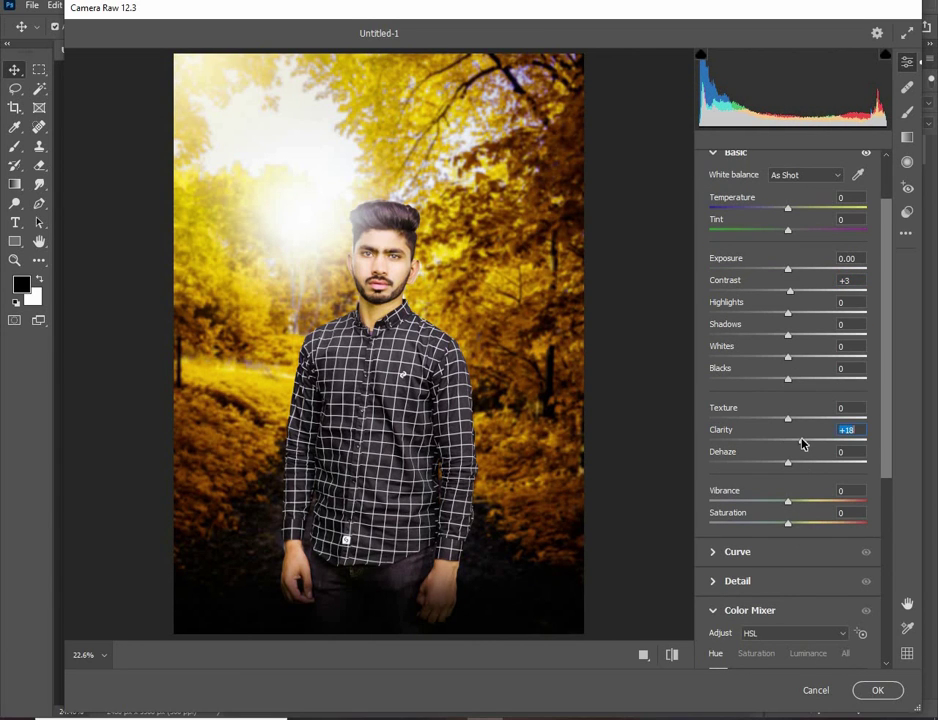
left_click(877, 690)
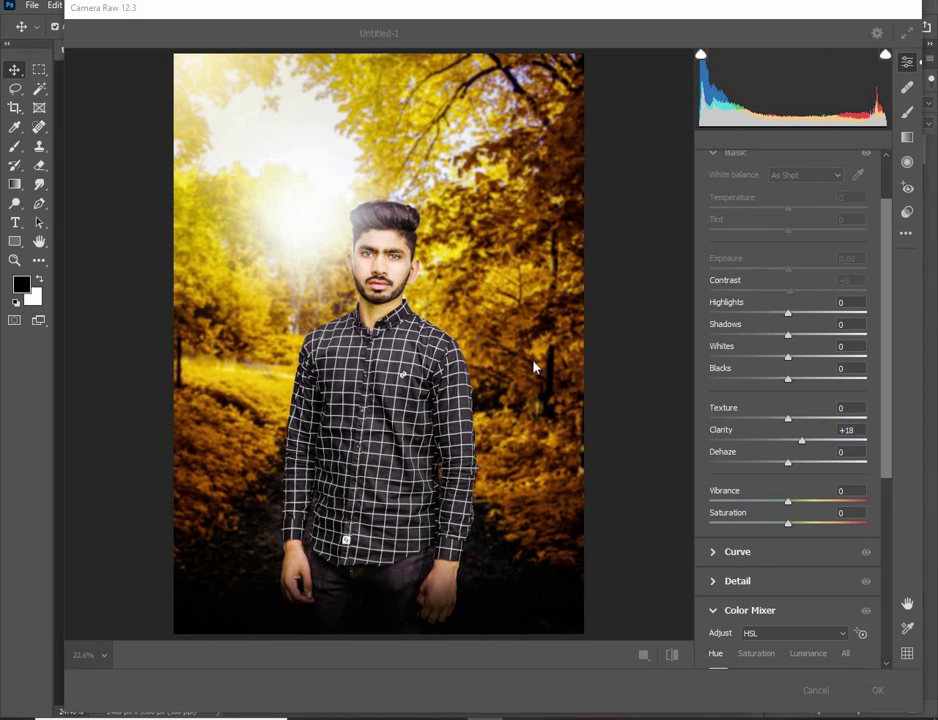
scroll(515, 352, "down", 1)
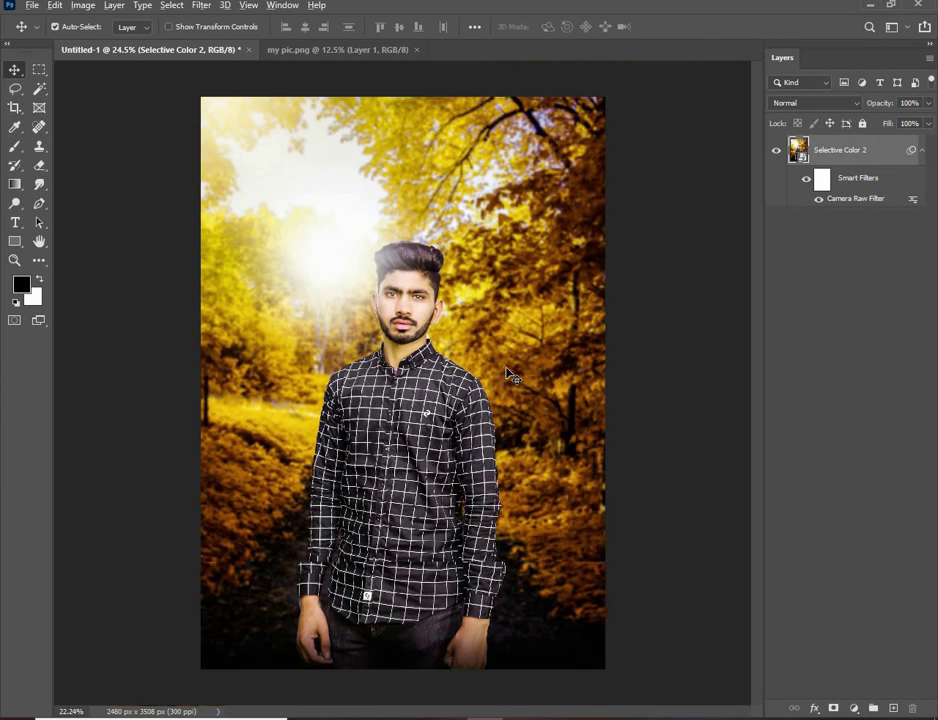